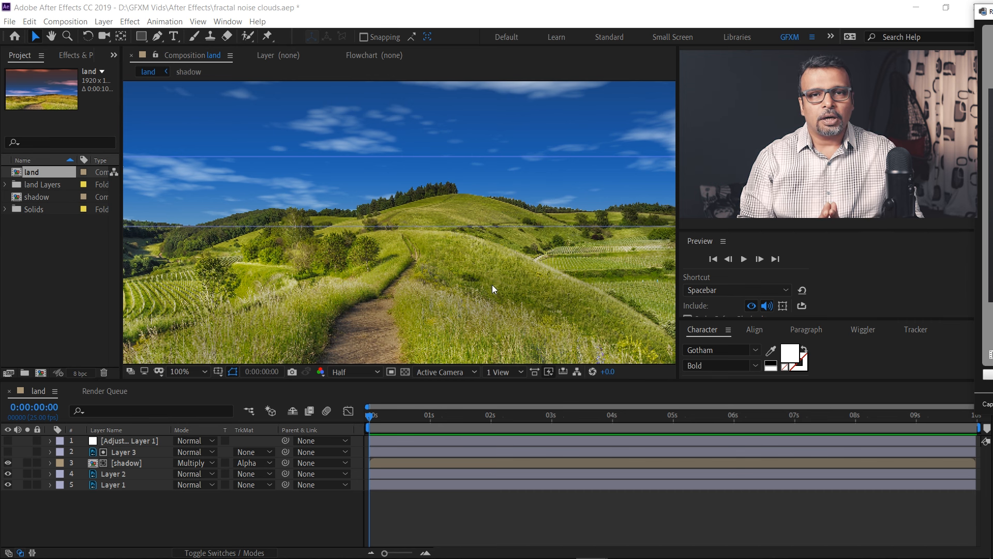
Switch to Photoshop and examine the sky and hillside of the open landscape photo
mouse_move(77, 557)
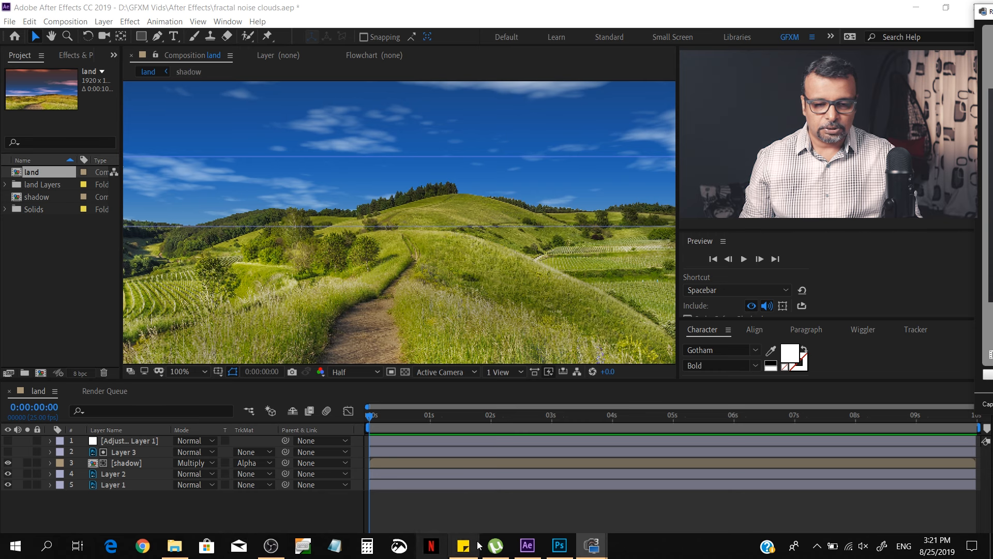
click(560, 545)
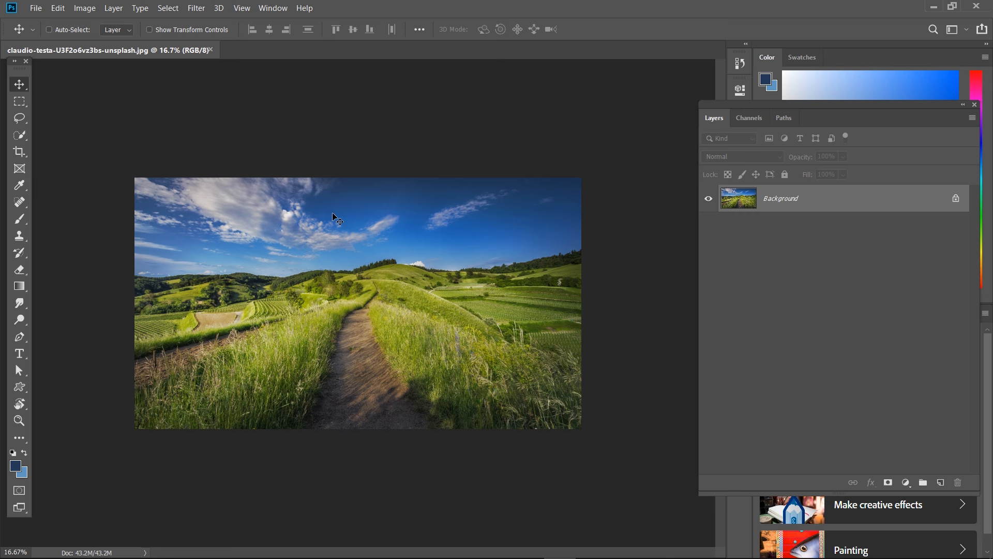
key(ctrl+equal)
key(ctrl+equal)
key(ctrl+equal)
key(ctrl+equal)
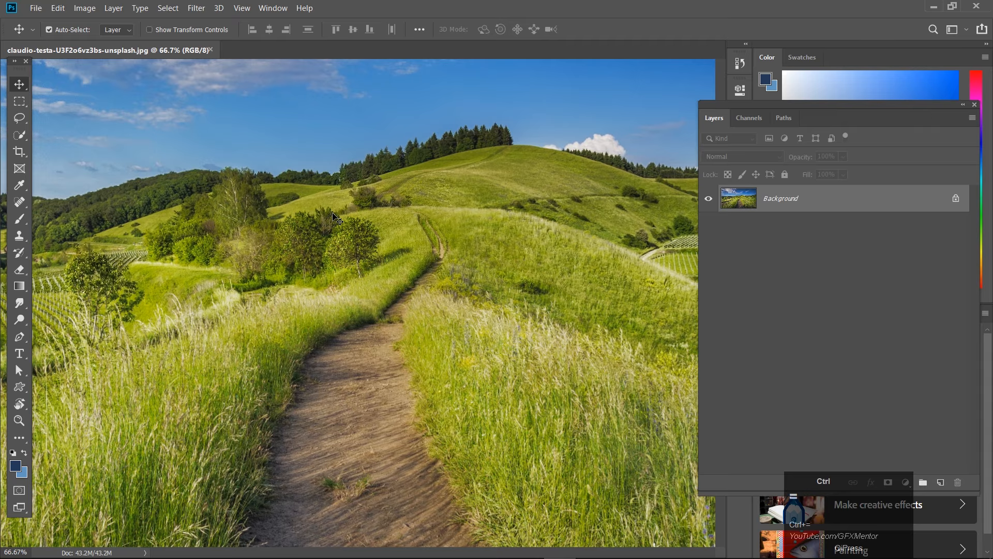
key(ctrl+equal)
key(space)
drag(272, 163, 277, 390)
key(ctrl+space)
drag(483, 165, 468, 198)
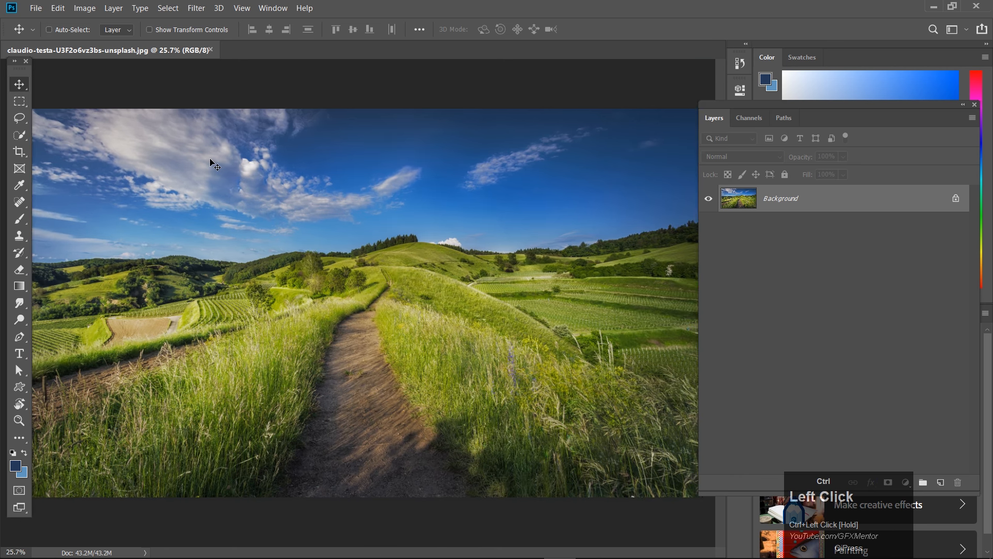
key(ctrl+space)
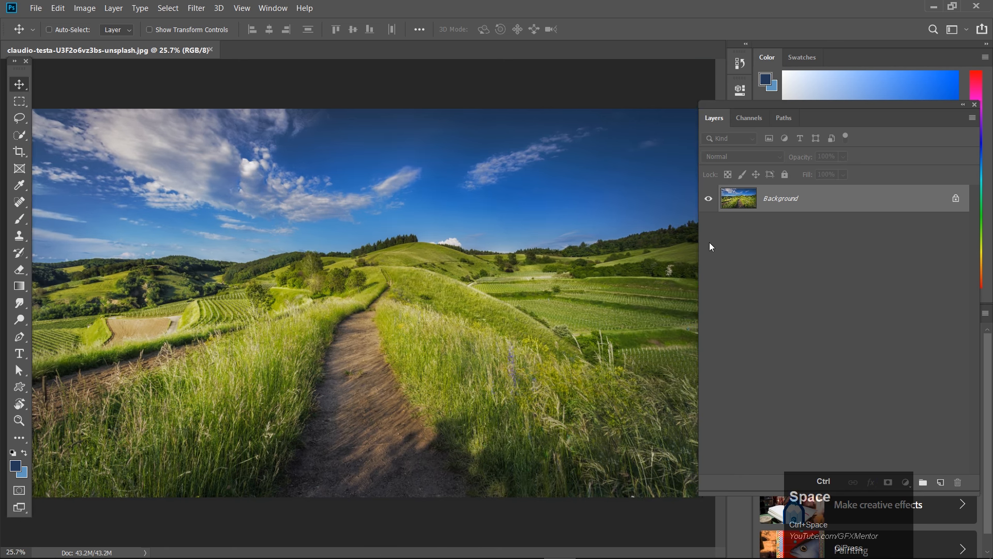
Select the entire sky down to the hill line with the Quick Selection tool
mouse_move(19, 135)
mouse_down()
mouse_move(86, 137)
mouse_move(83, 201)
mouse_move(279, 197)
mouse_move(519, 154)
mouse_up()
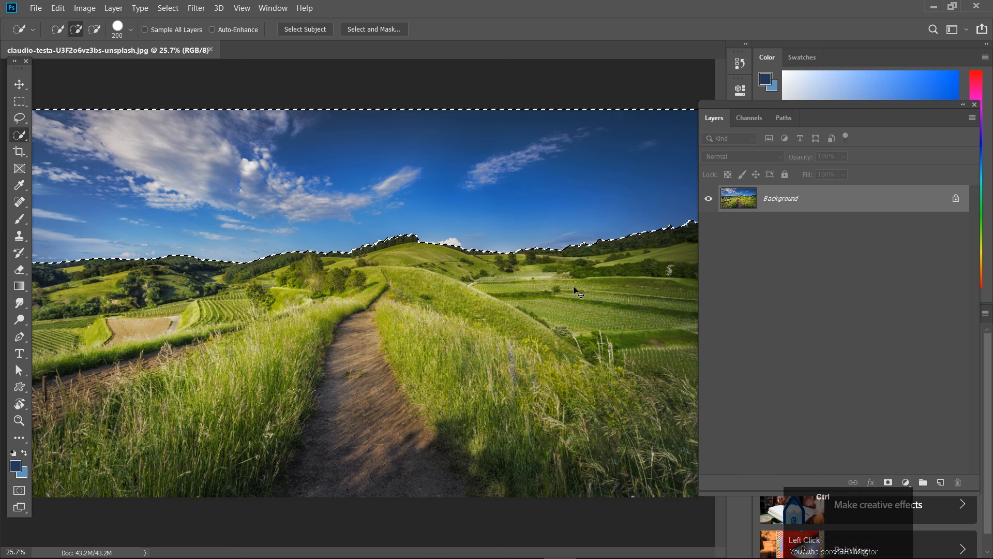
key(ctrl+minus)
key(ctrl+minus)
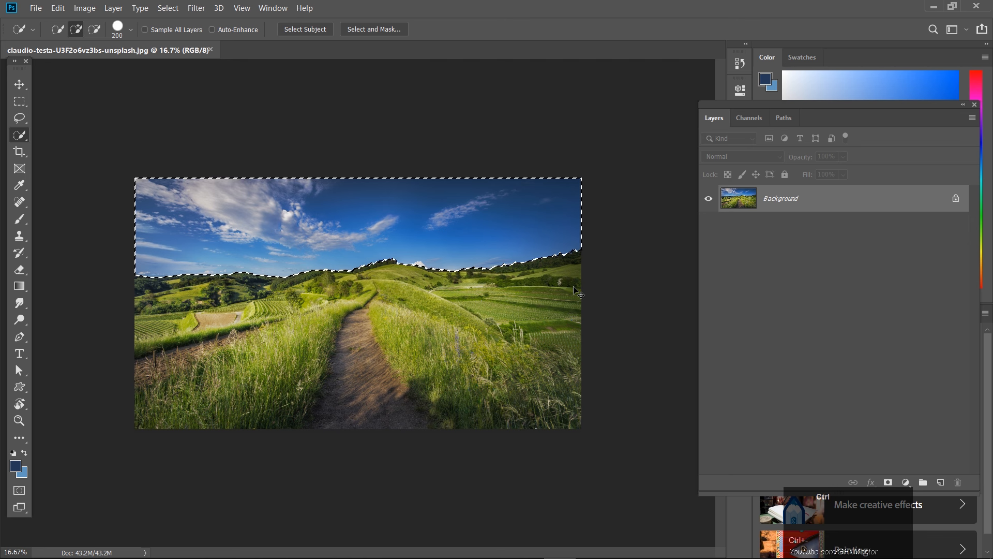
Invert the sky selection so that the land is selected instead
key(ctrl+shift+i)
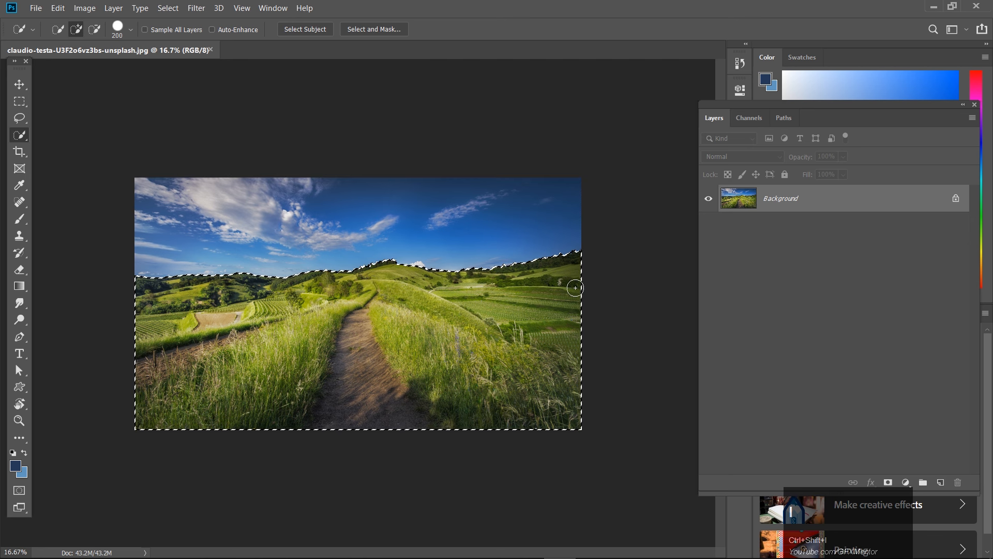
key(ctrl+z)
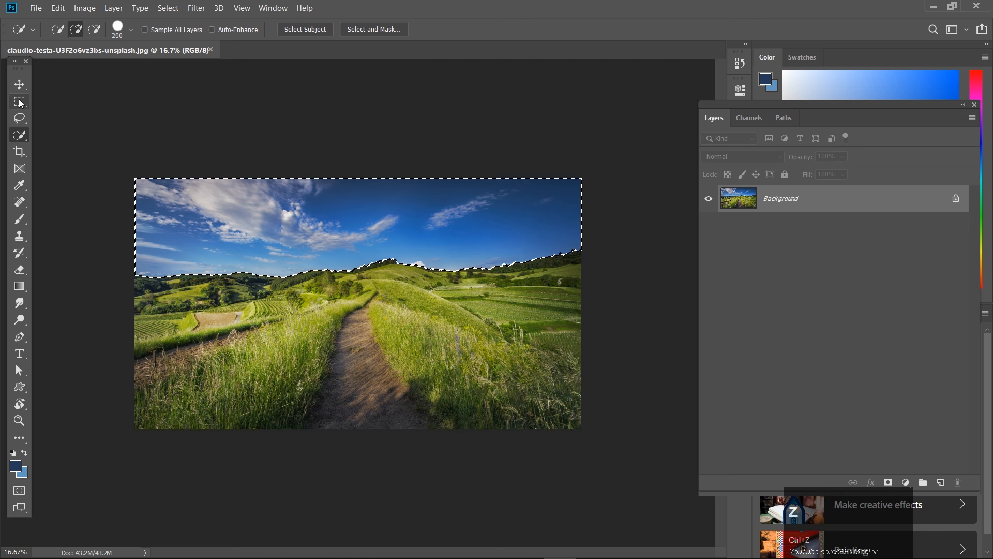
click(19, 102)
right_click(306, 202)
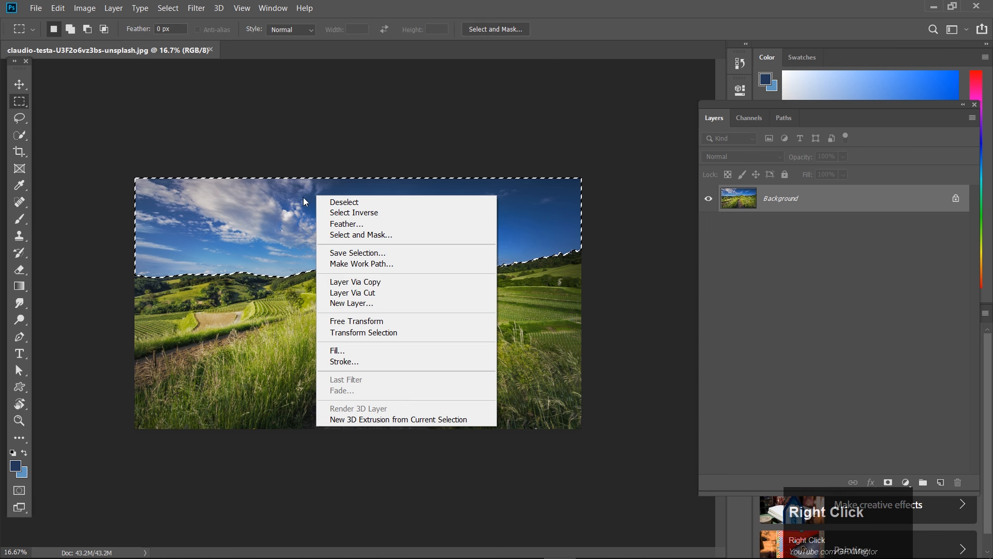
click(365, 217)
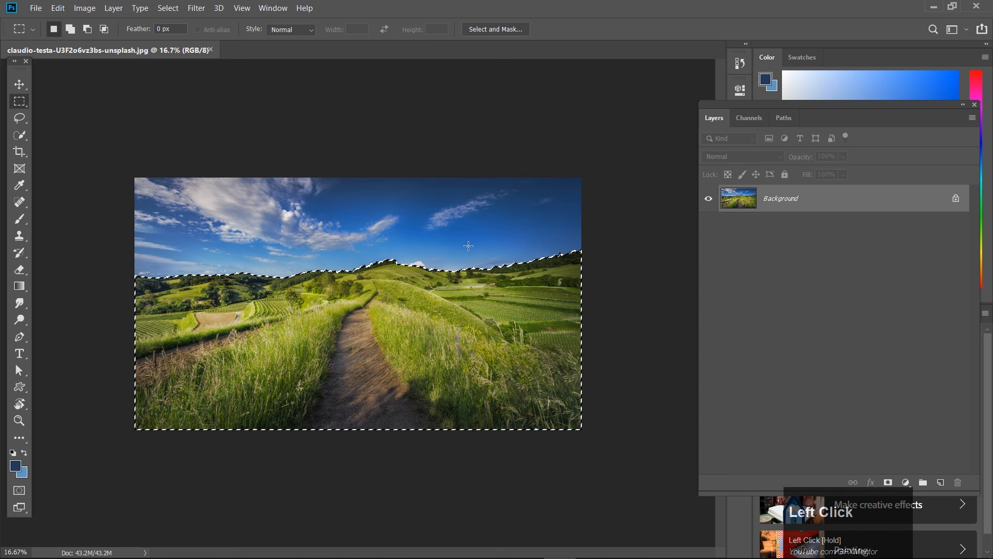
Copy the selected land onto a new layer and hide the Background layer
key(ctrl)
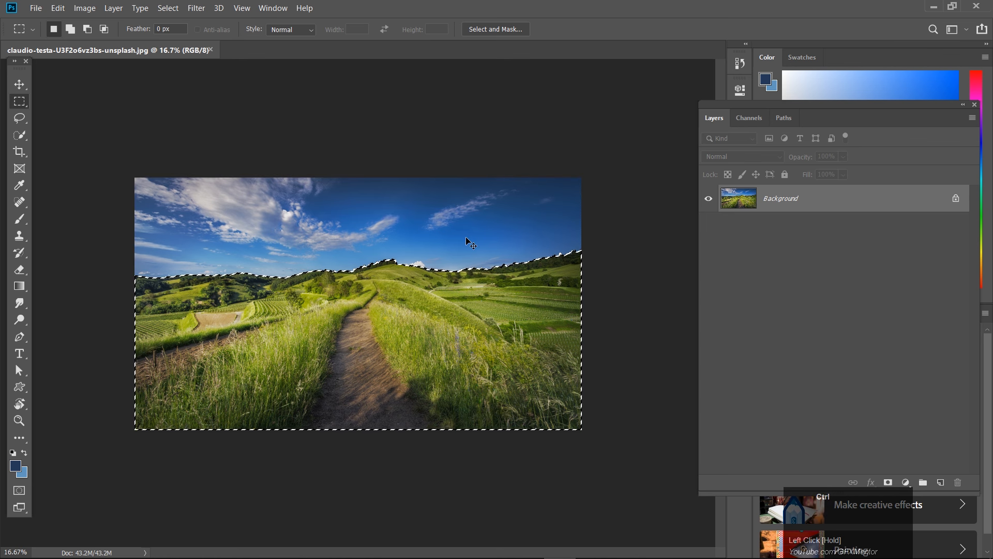
key(ctrl+j)
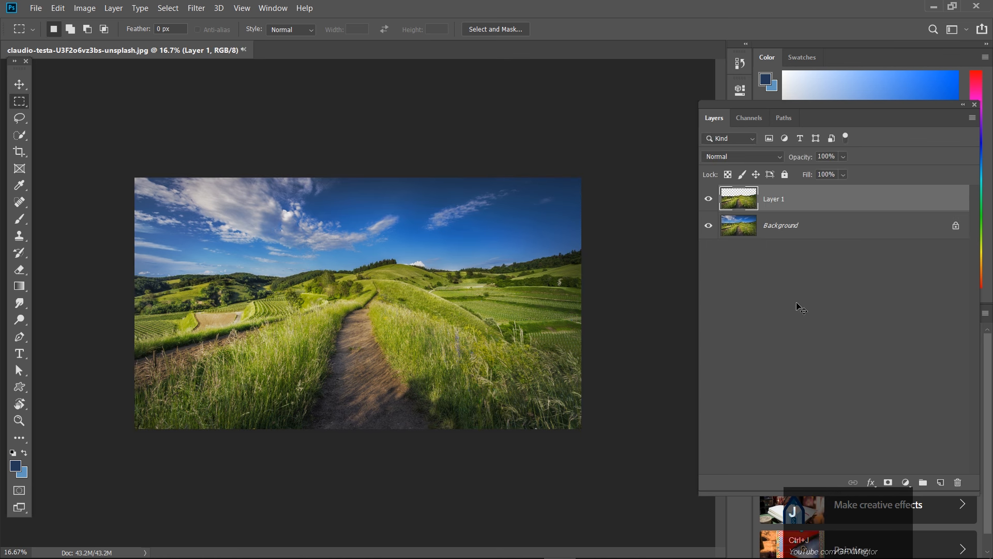
click(709, 226)
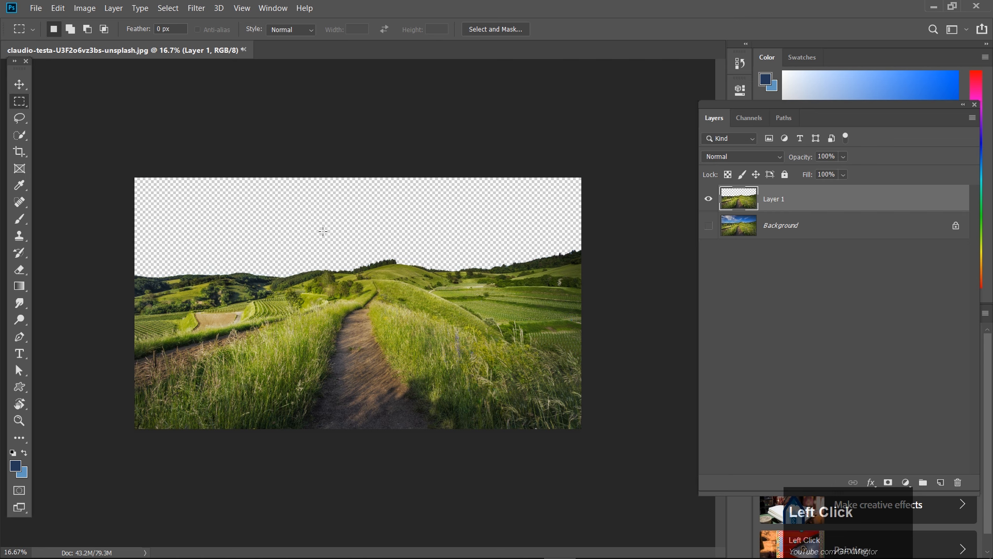
Show the Background layer again and add an empty layer directly above it
click(841, 230)
click(709, 226)
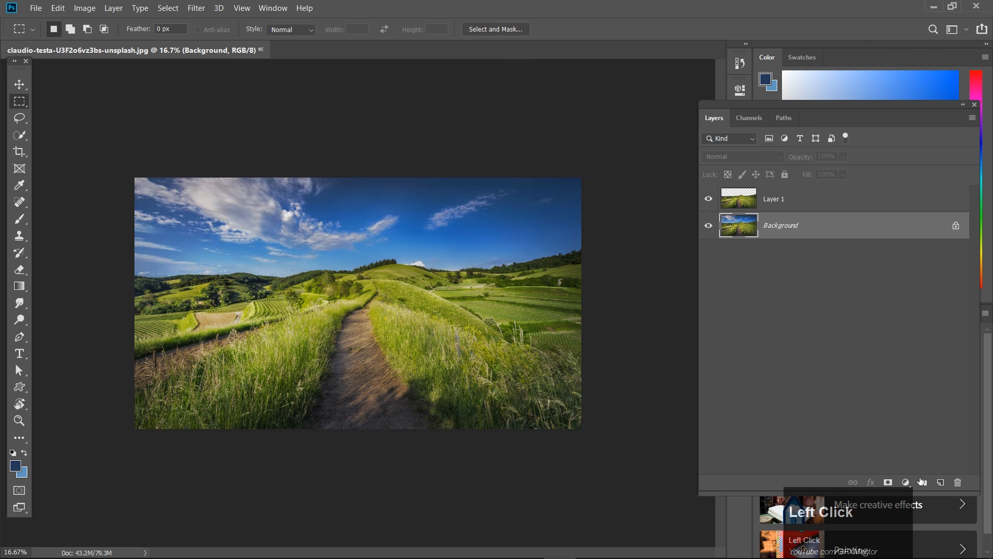
click(941, 482)
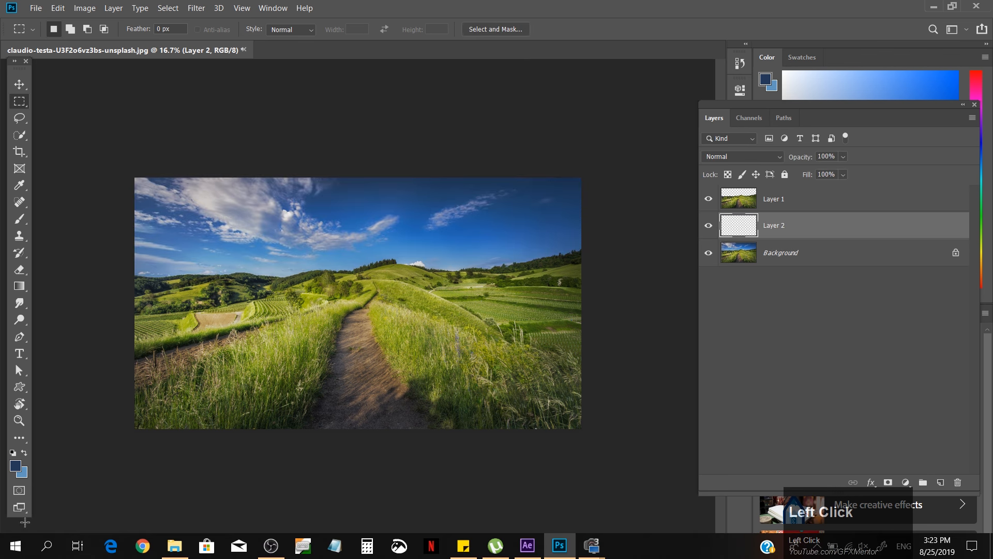
Set the foreground colour to the upper sky's dark blue #253a59 and the background colour to the horizon's light blue #6a9bc3
click(16, 467)
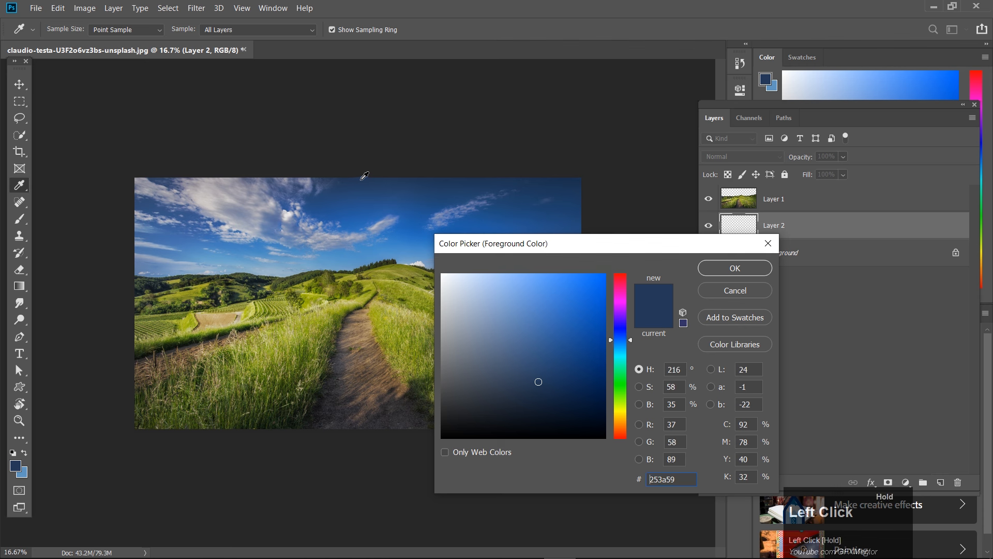
click(716, 270)
key(m)
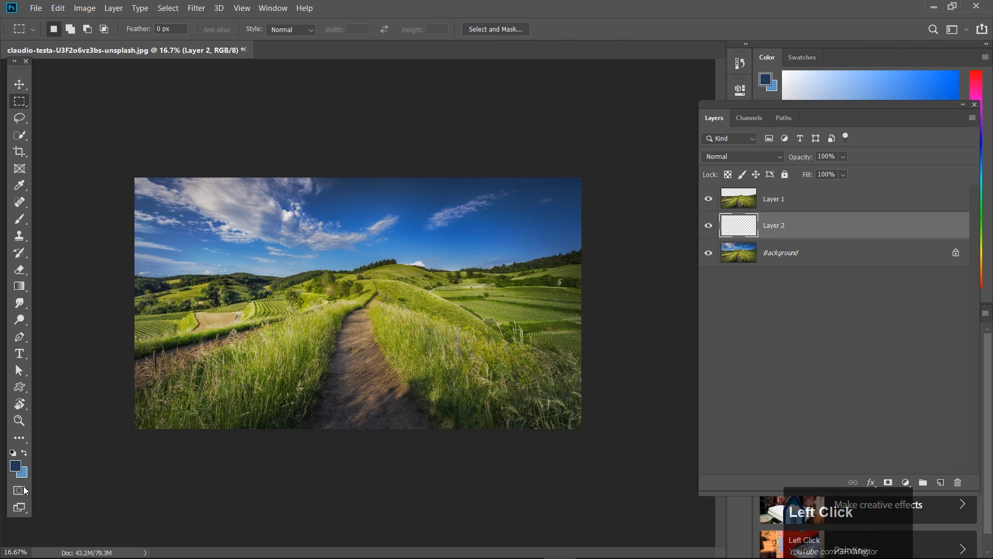
click(22, 474)
click(348, 265)
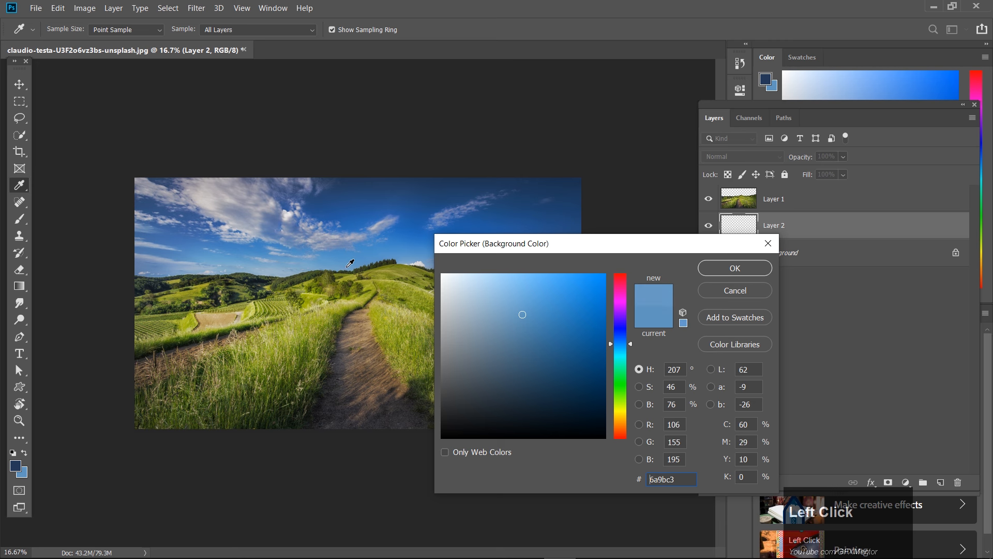
click(735, 268)
key(m)
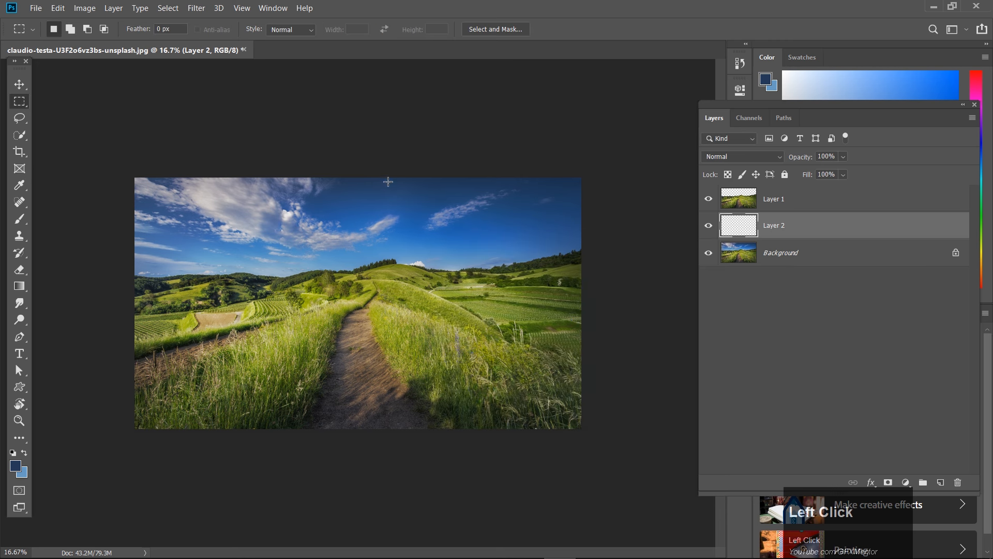
Edit the Gradient tool's blend, replacing its middle colour stop with a medium blue stop at 53%
drag(359, 164, 393, 197)
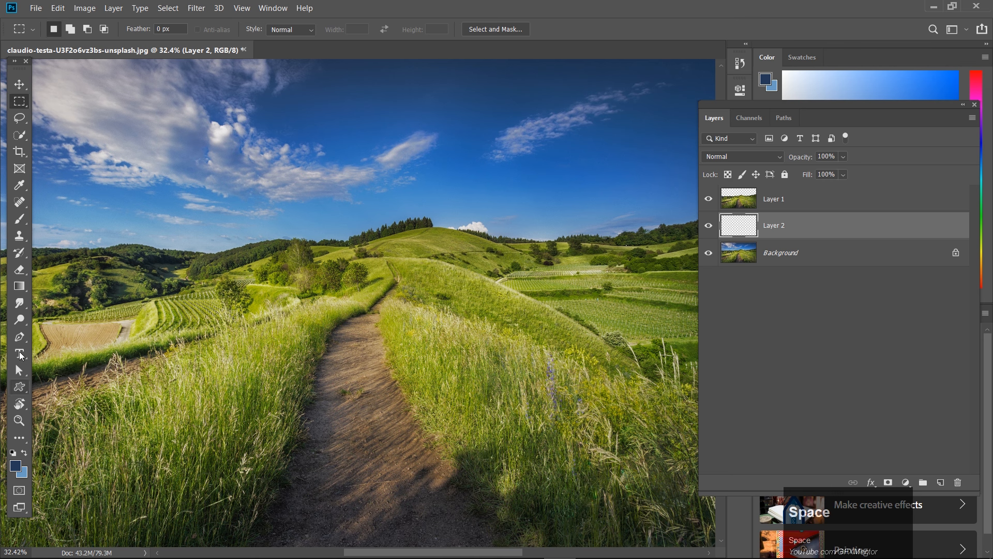
click(18, 285)
click(71, 30)
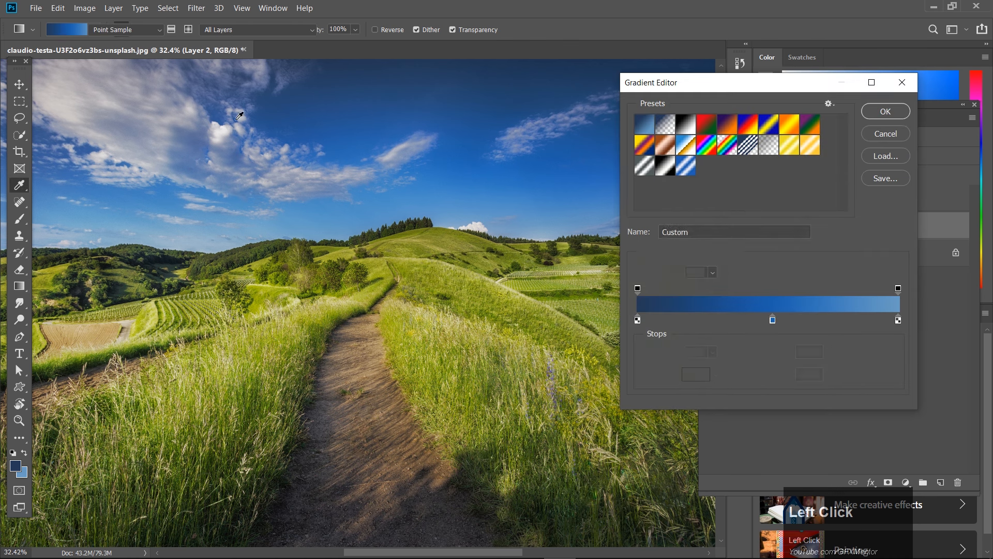
click(774, 326)
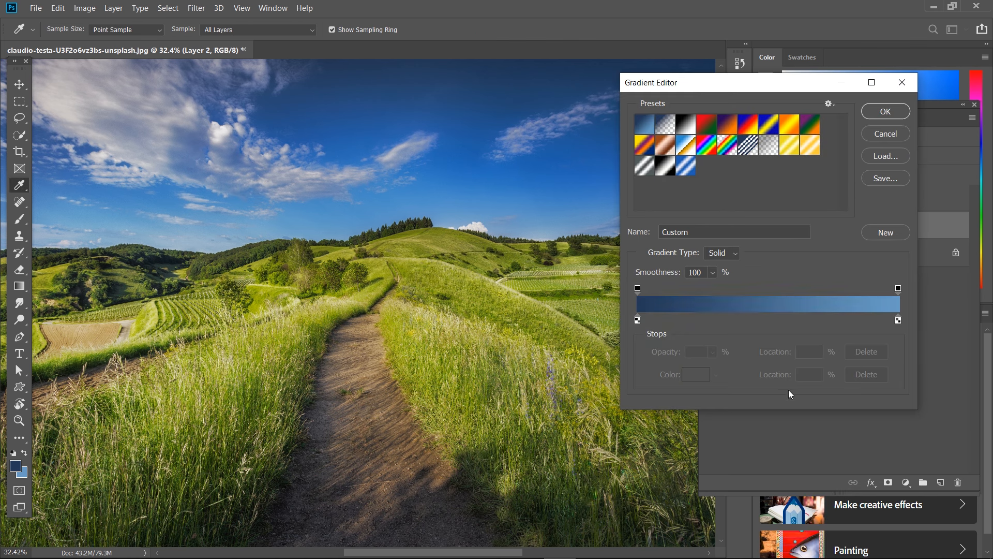
click(776, 320)
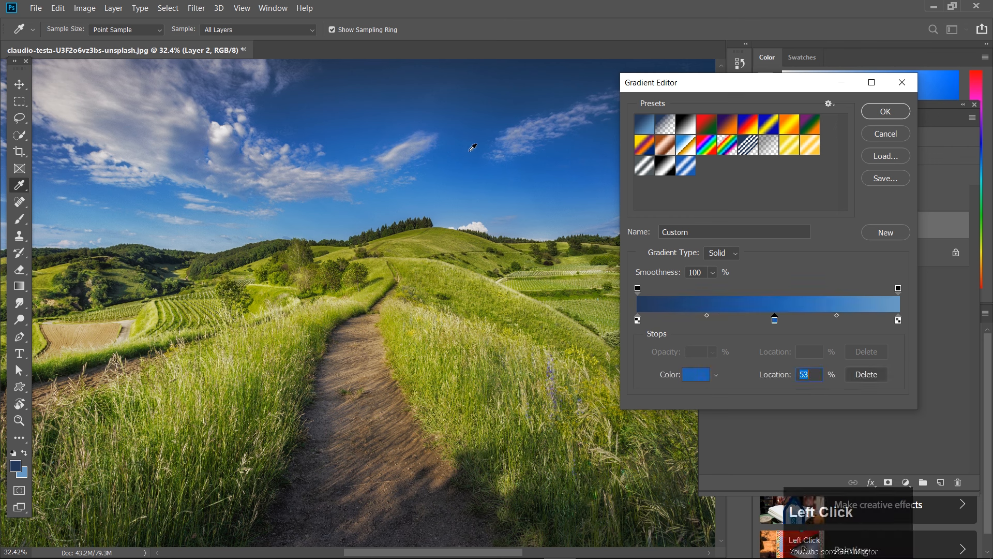
click(886, 111)
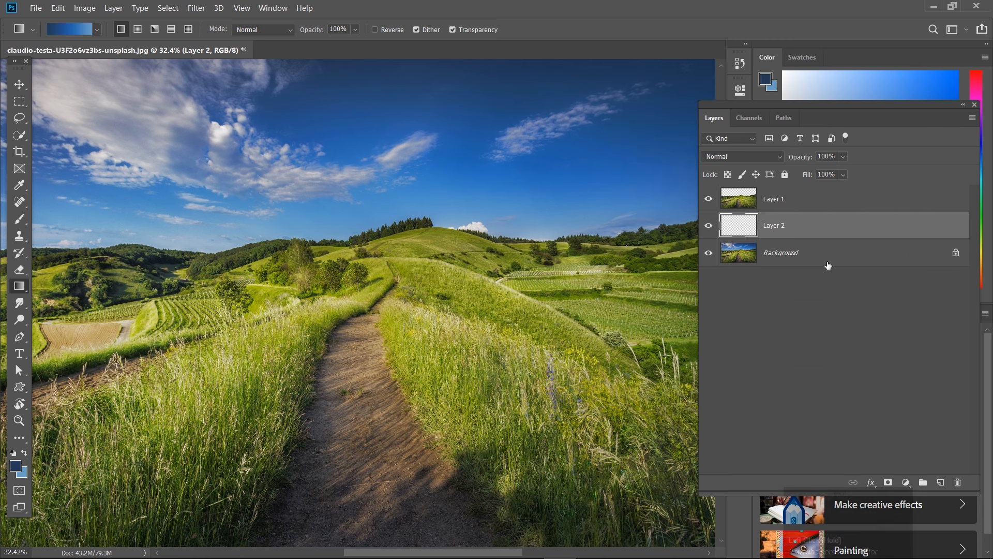
Fill the empty layer with a vertical dark-to-light blue gradient over the full image height, and check it with the land layer hidden
drag(303, 301, 1, 152)
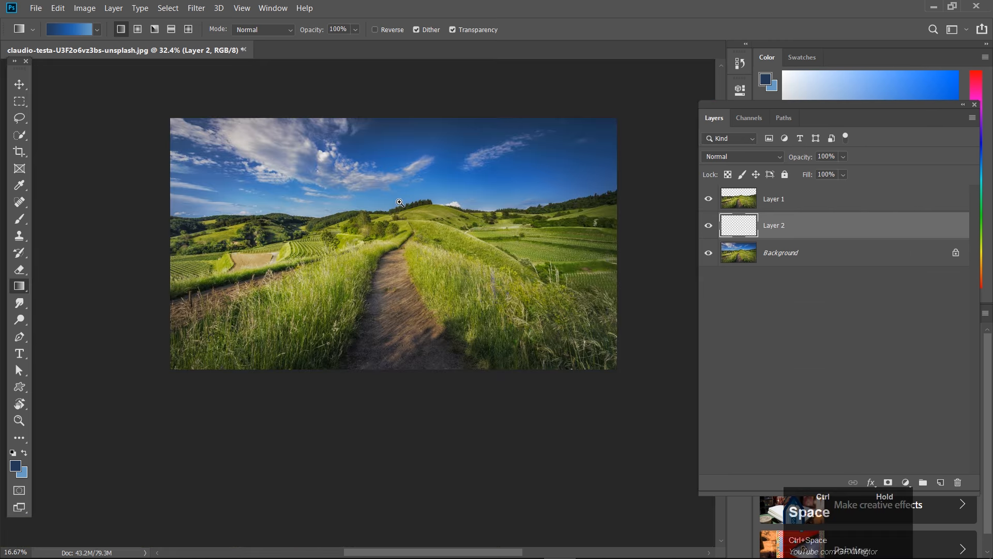
drag(375, 179, 379, 195)
drag(382, 275, 376, 281)
drag(371, 178, 373, 273)
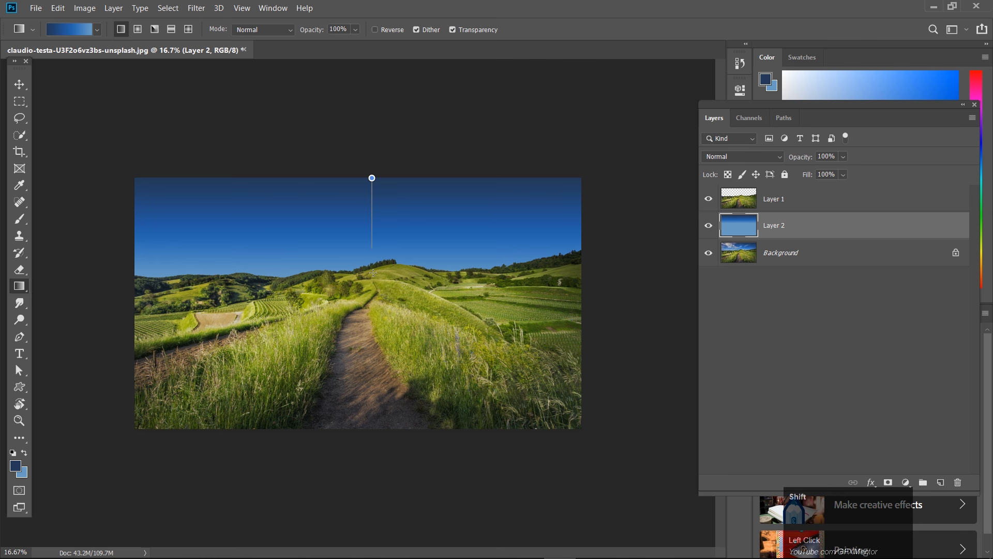
drag(834, 273, 834, 273)
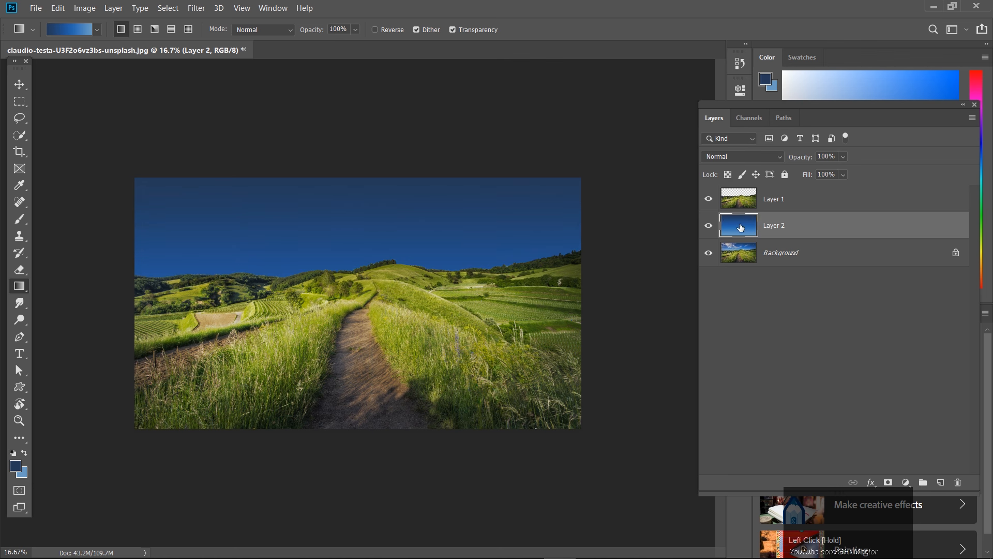
click(710, 199)
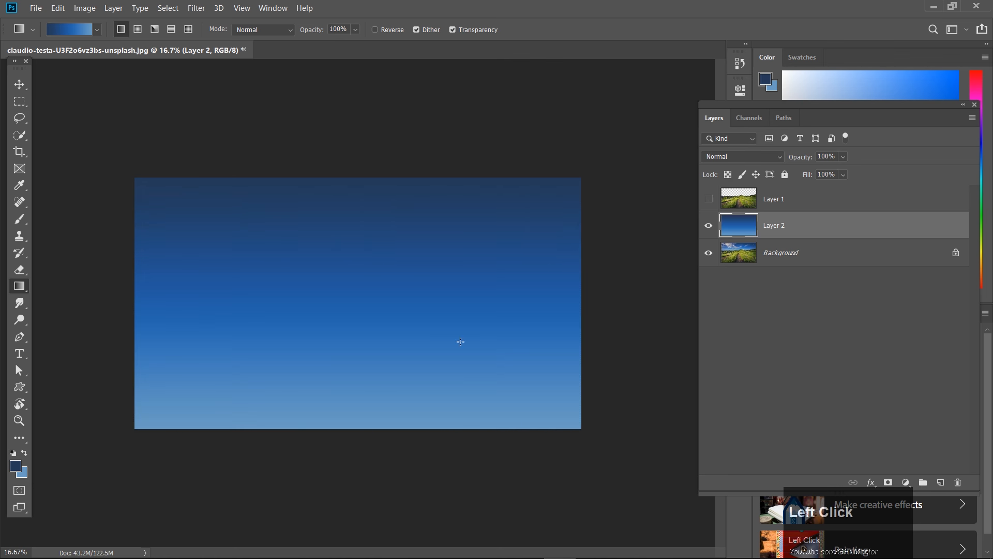
click(709, 198)
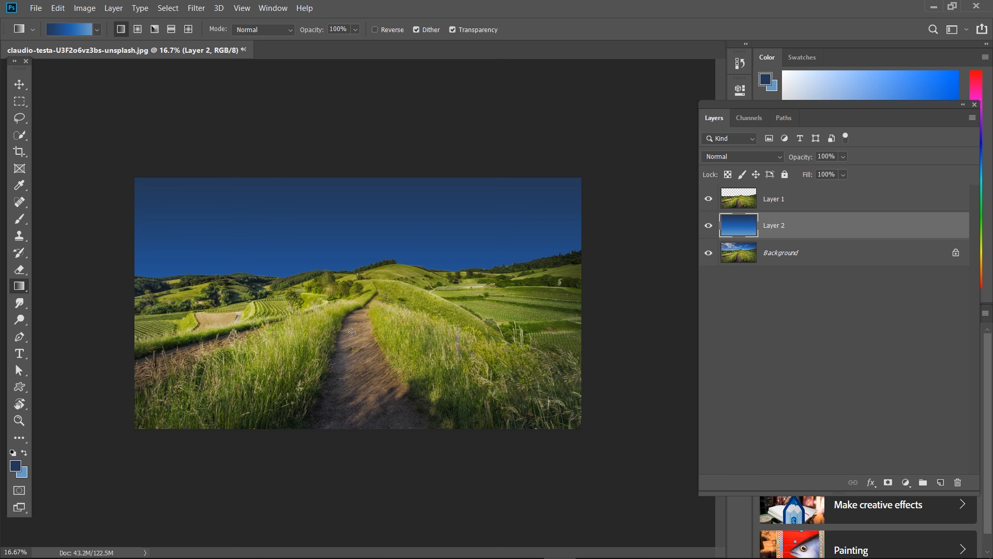
Create a new 1920 x 1080 pixel document at 72 pixels/inch in RGB Color with a white background
click(36, 8)
click(44, 21)
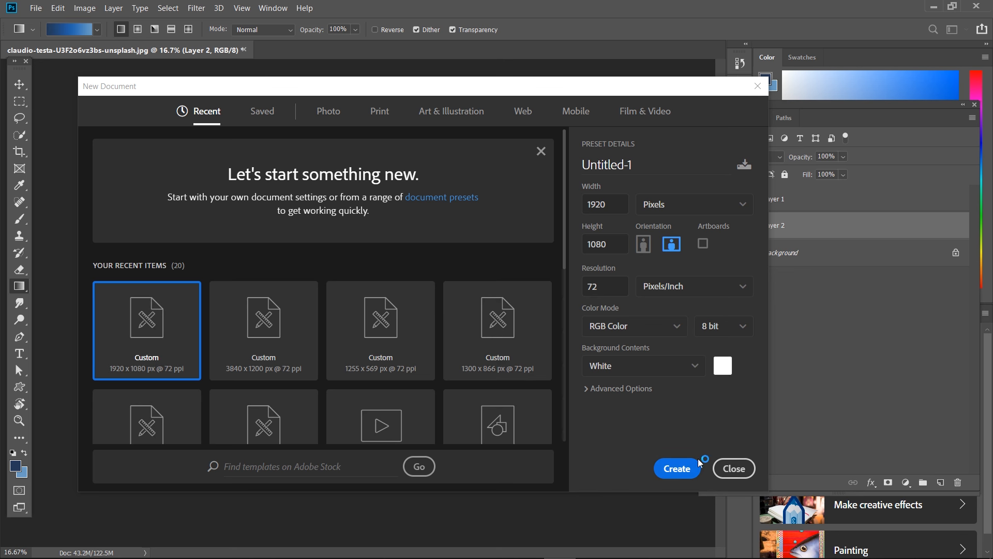
click(670, 470)
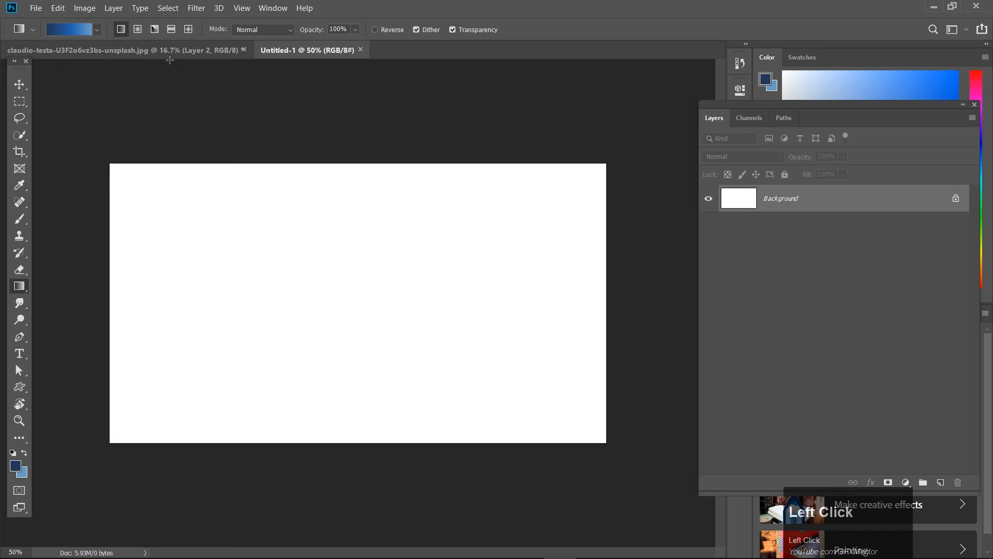
Copy the land and gradient layers from the landscape photo into the new document and shift them down to show more sky
click(19, 84)
click(98, 50)
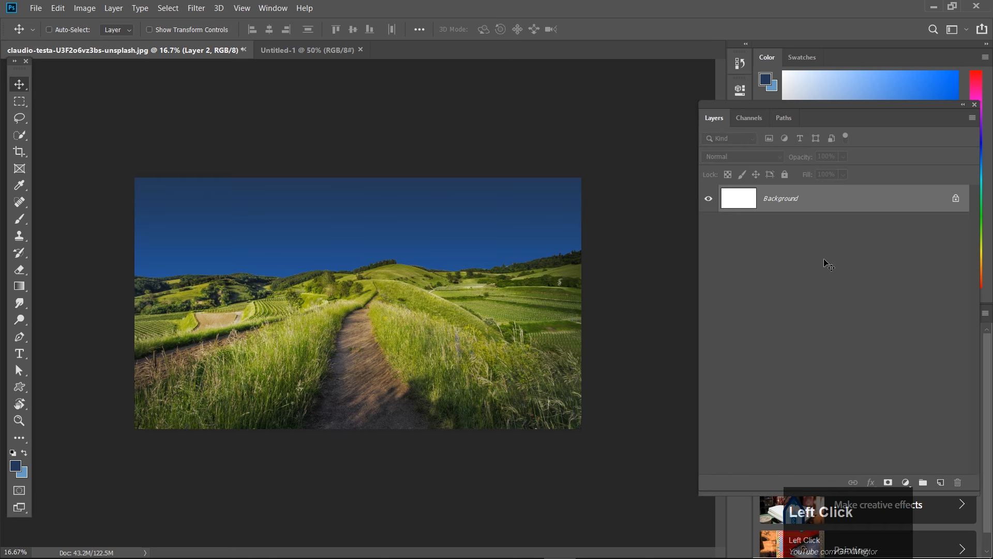
ctrl+click(787, 203)
drag(736, 227, 359, 302)
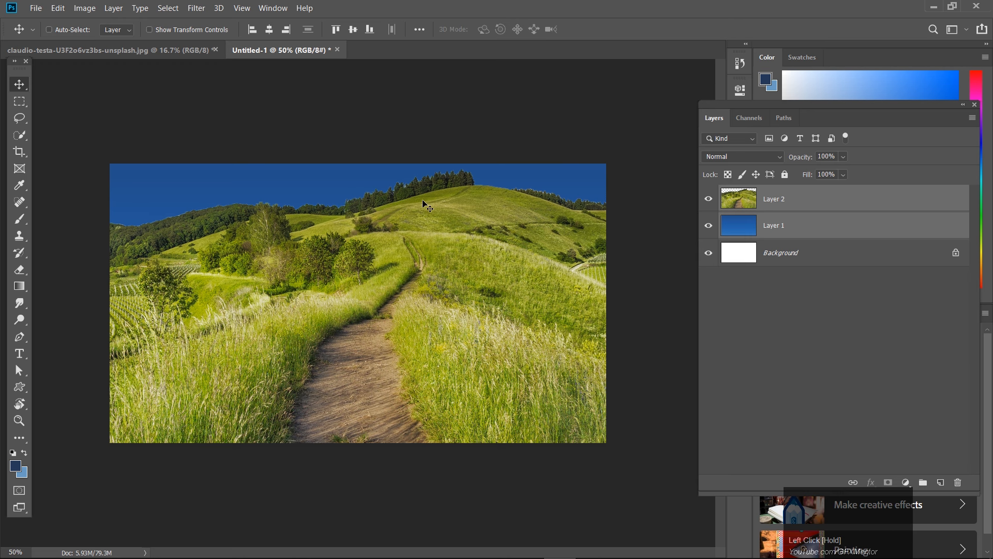
drag(424, 209, 420, 273)
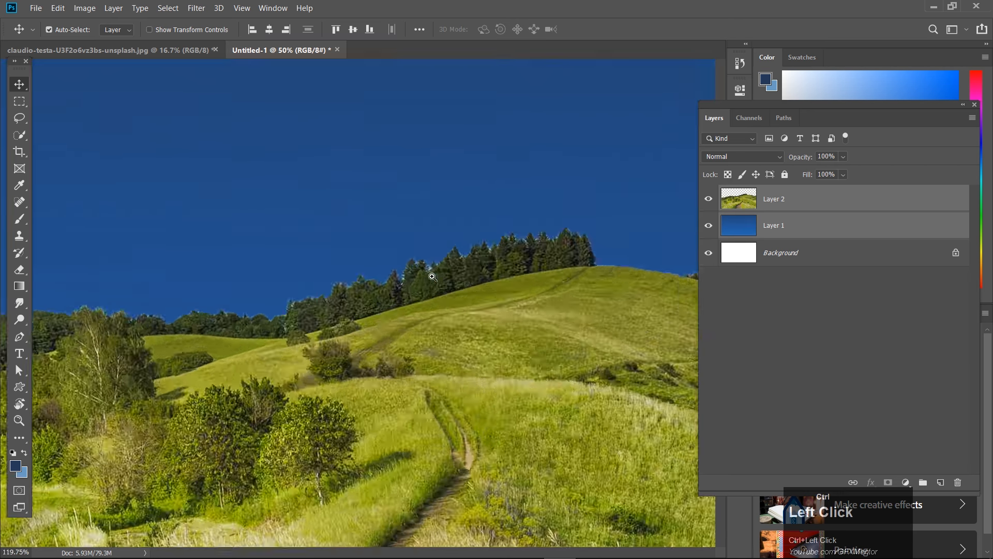
Scale the land and gradient layers together to 37.66% and position them so they fill the canvas
ctrl+click(459, 300)
drag(452, 309, 375, 249)
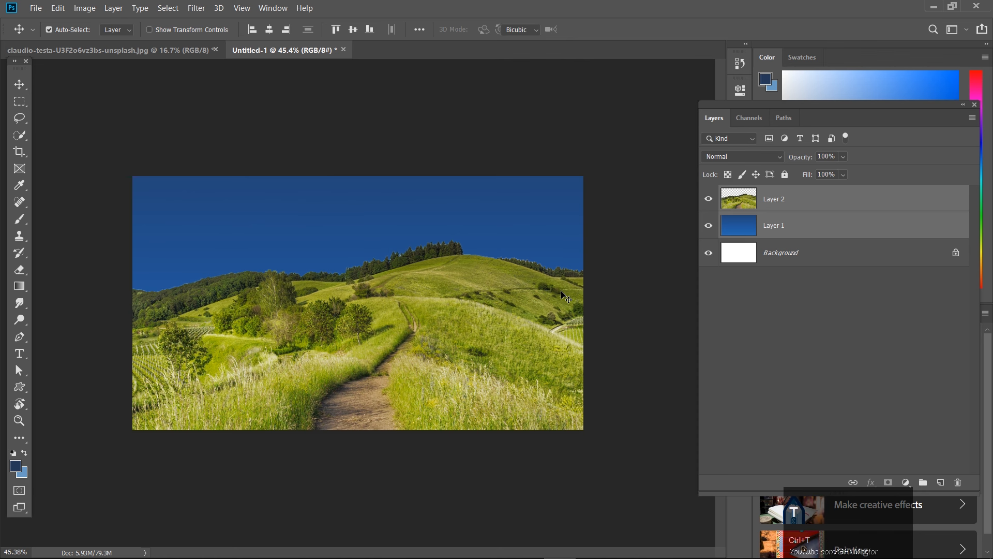
key(ctrl+t)
drag(445, 184, 387, 215)
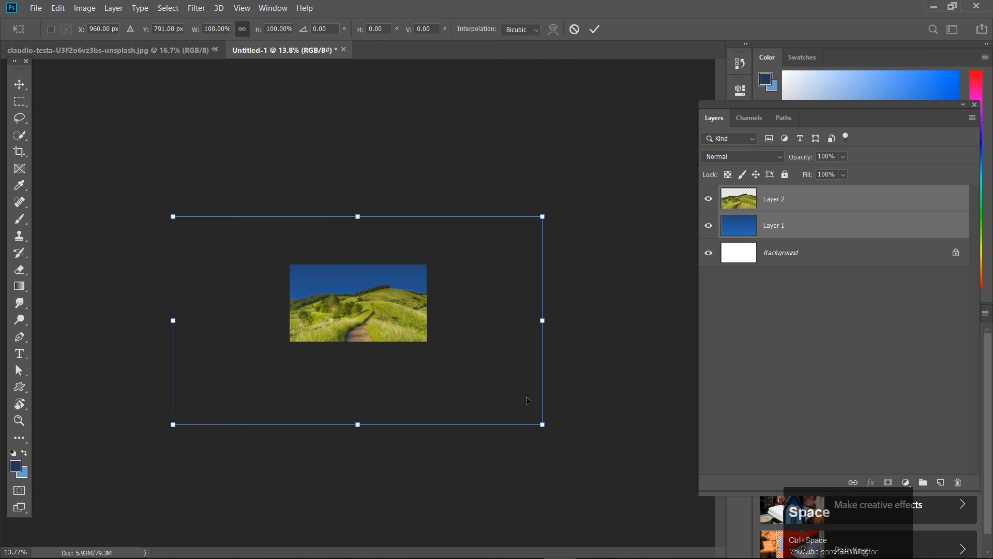
drag(544, 427, 387, 316)
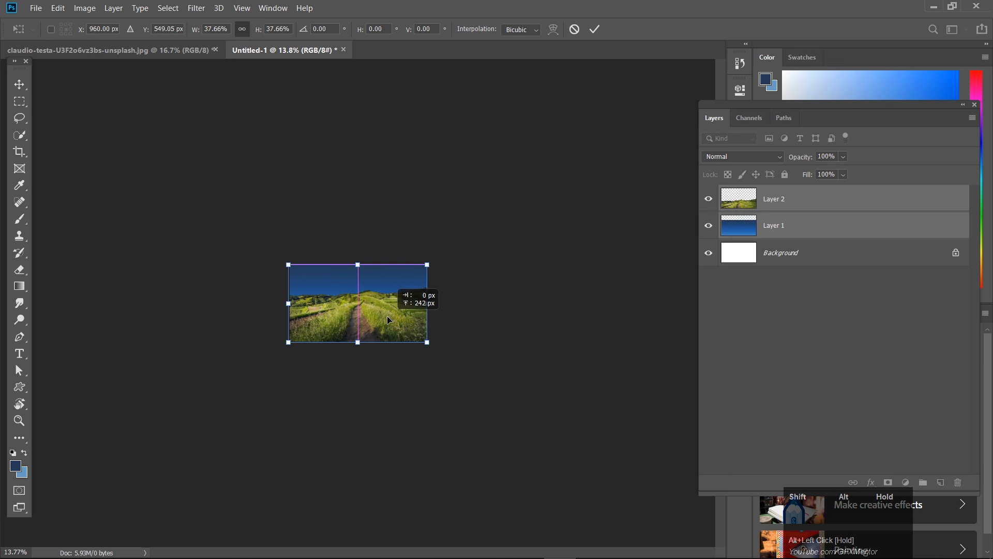
ctrl+click(373, 313)
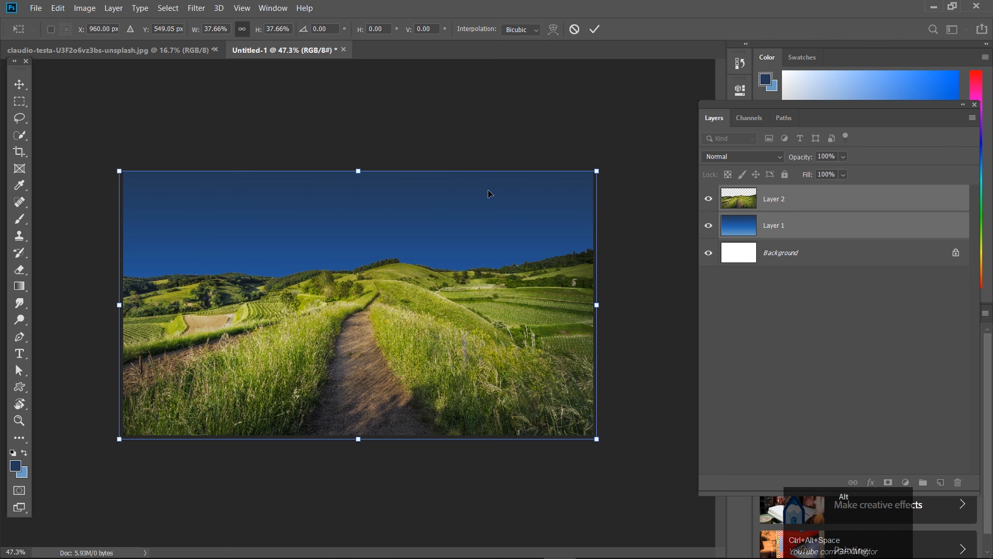
key(shift)
key(alt)
key(ctrl+alt+space)
key(Return)
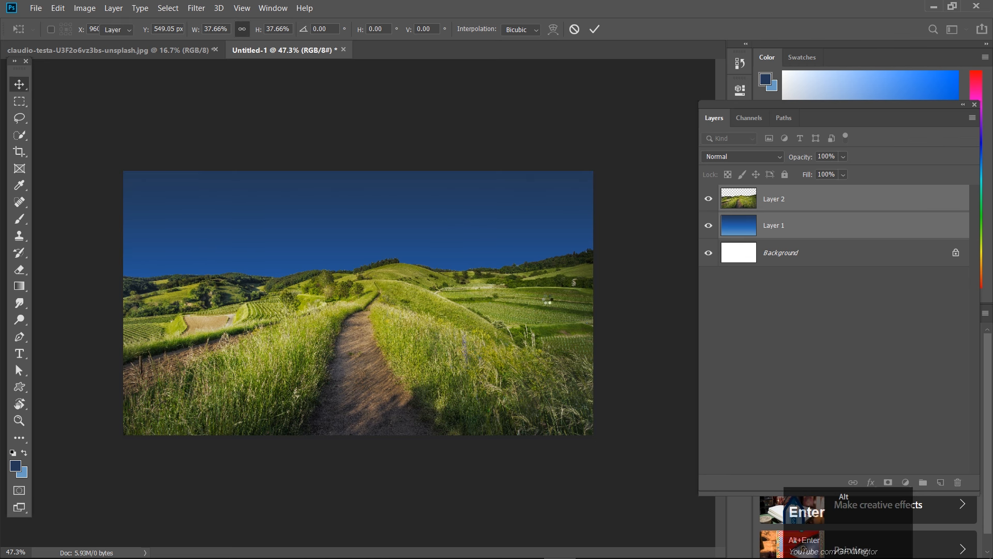
Shift only the land layer down to reveal more of the gradient sky, and delete the white Background layer
alt+click(746, 207)
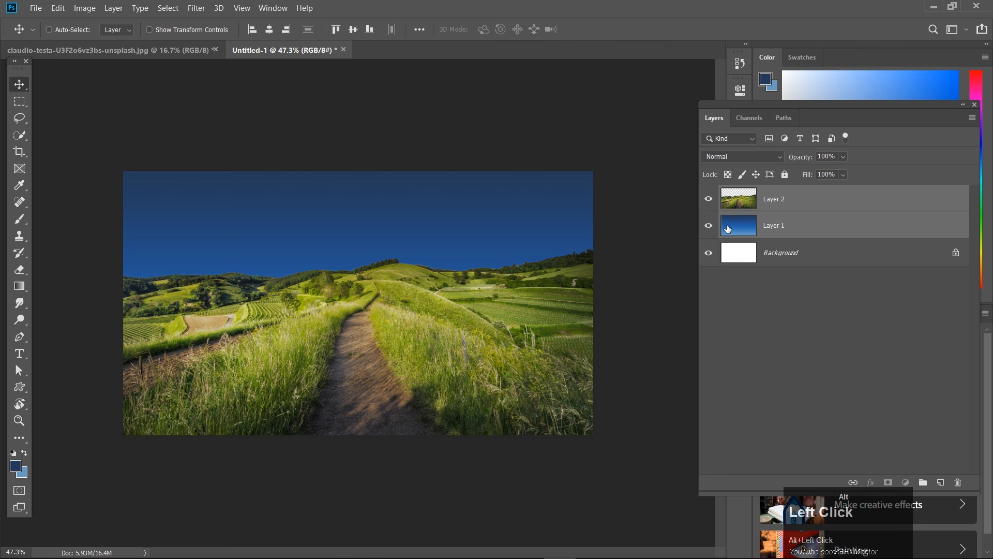
drag(379, 292, 386, 339)
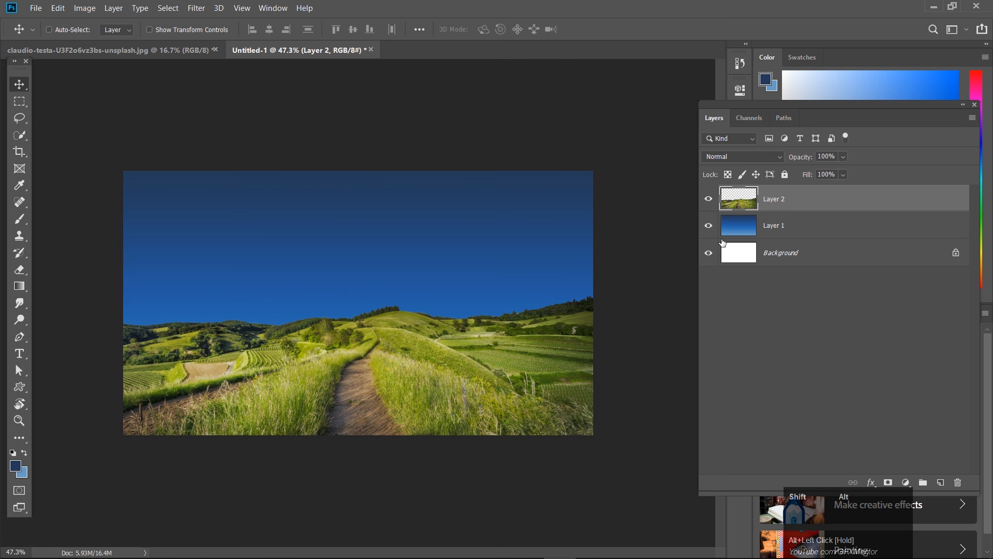
click(708, 199)
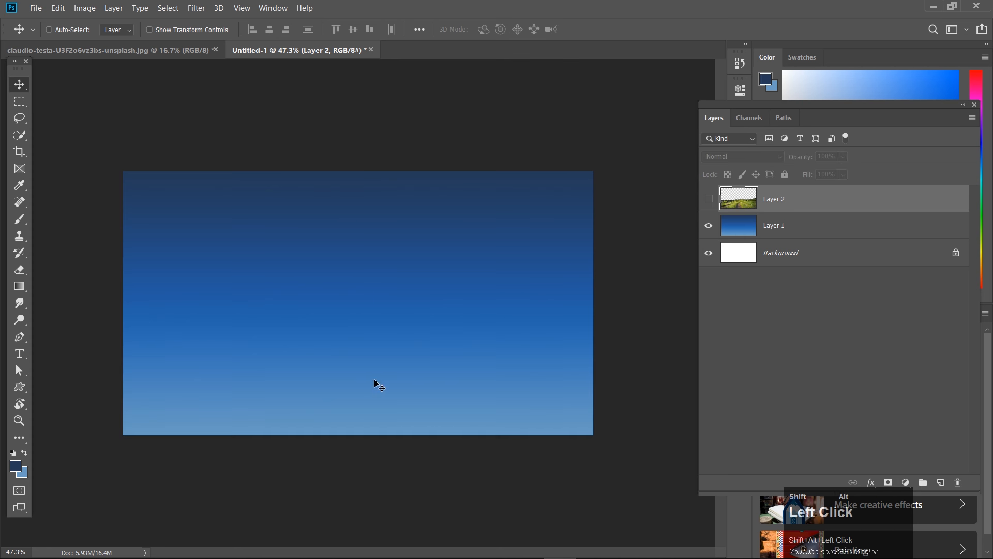
click(708, 199)
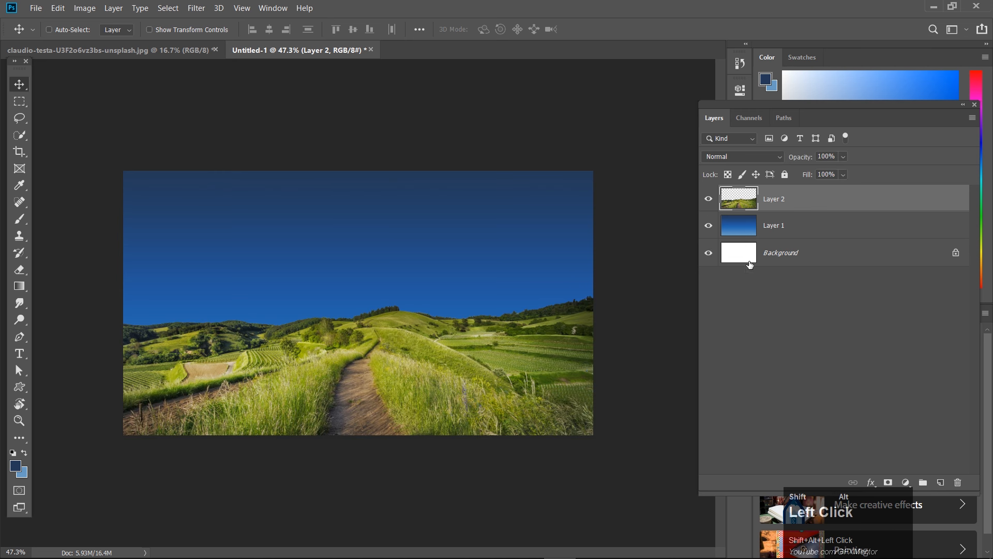
drag(819, 259, 957, 482)
Save the document to the Desktop as a layered Photoshop file named landscape, with Maximize Compatibility on
click(35, 9)
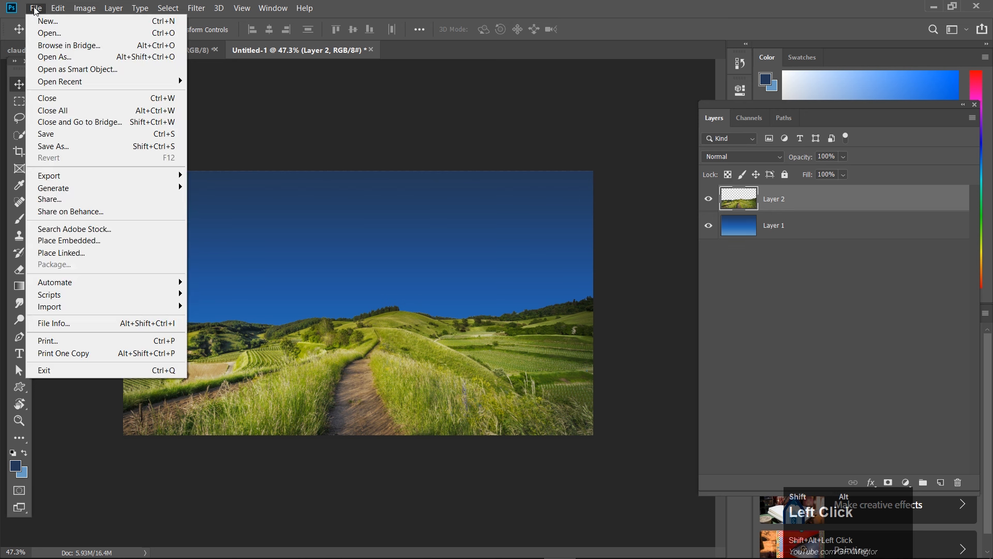
click(65, 150)
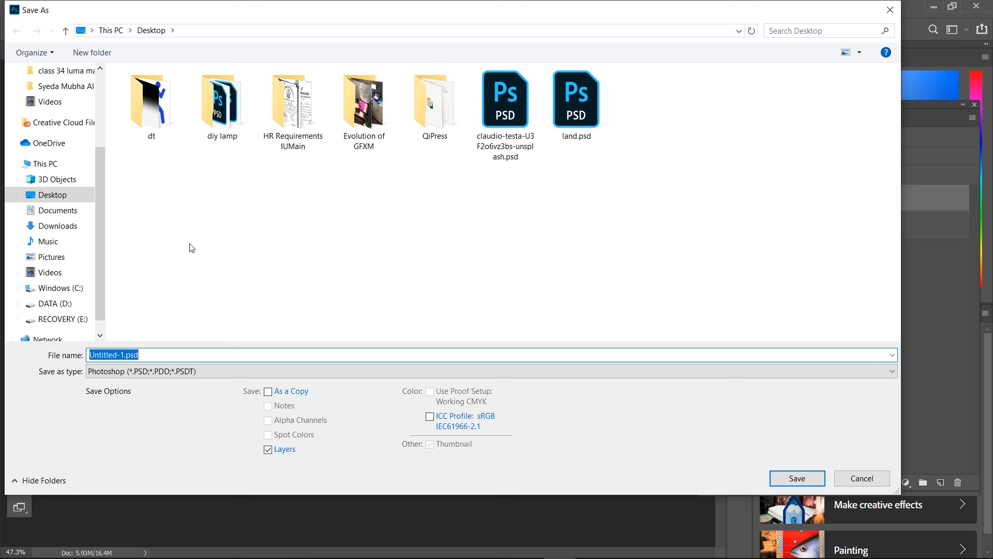
text(landscape)
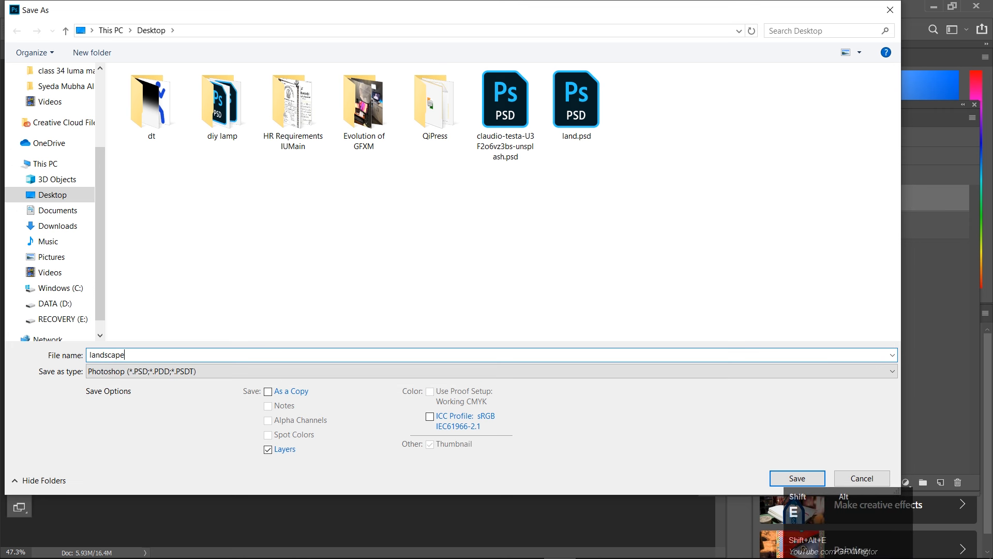
key(Return)
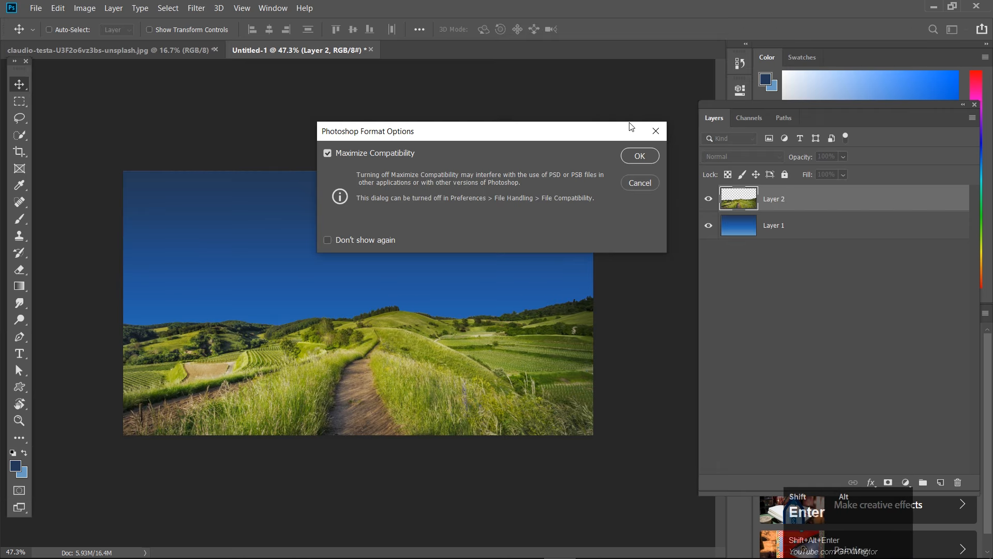
click(641, 156)
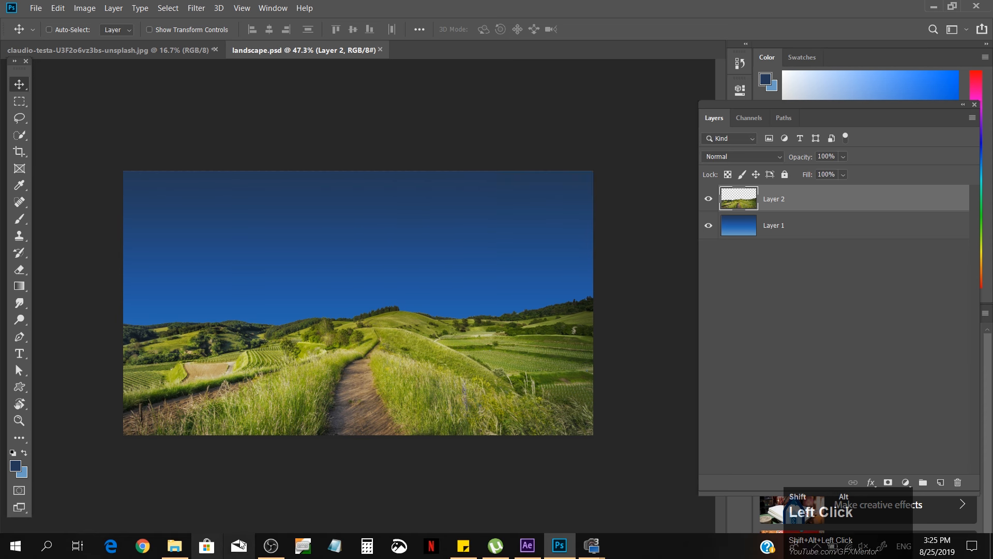
Switch to After Effects and start a new project, saving the changes to fractal noise clouds.aep
click(524, 547)
click(10, 22)
mouse_move(23, 35)
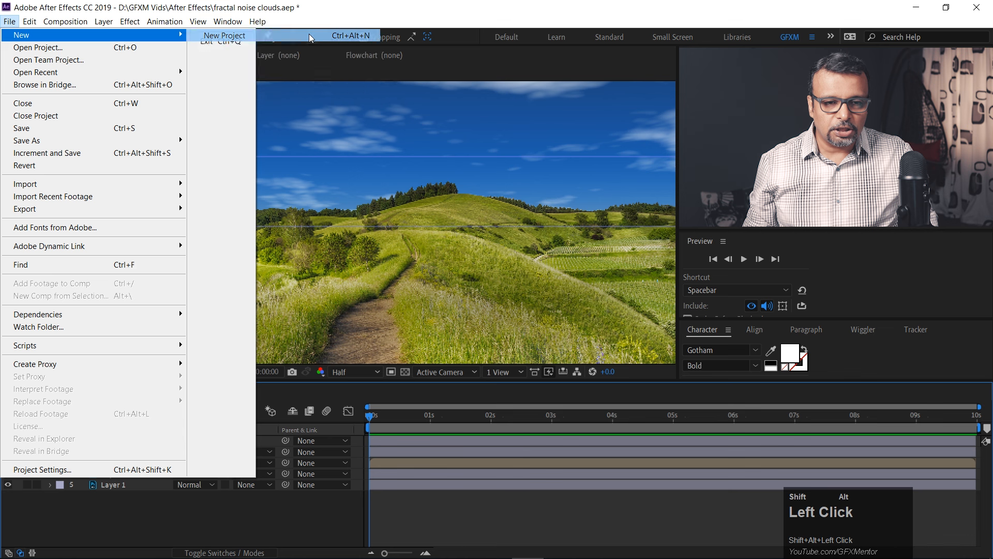
click(220, 35)
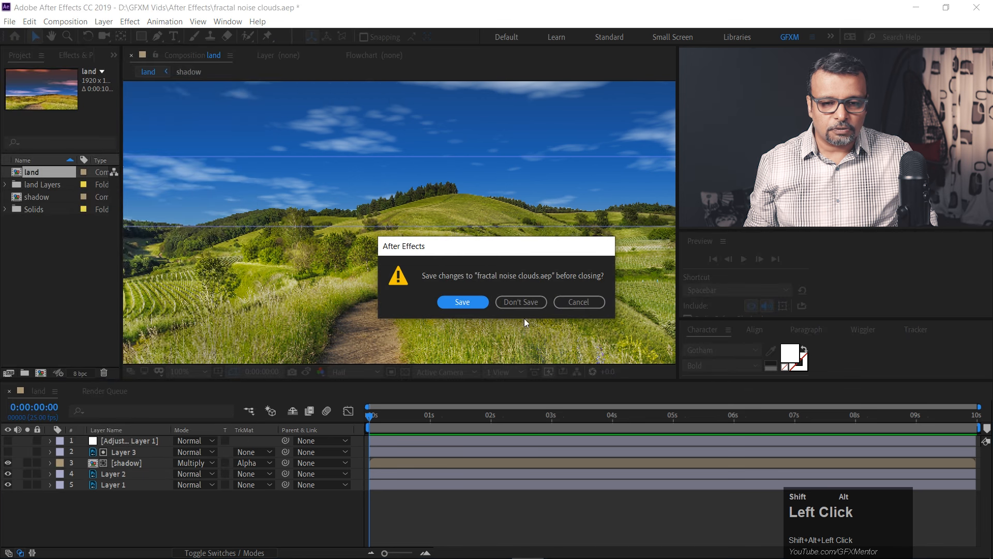
click(470, 307)
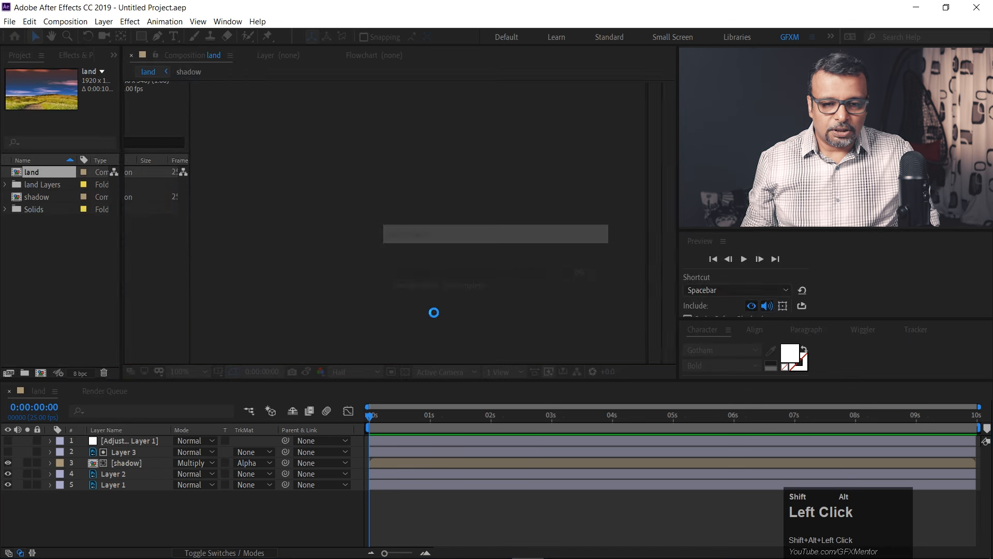
Import landscape.psd from the Desktop as Composition - Retain Layer Sizes with Editable Layer Styles
alt+shift+click(64, 230)
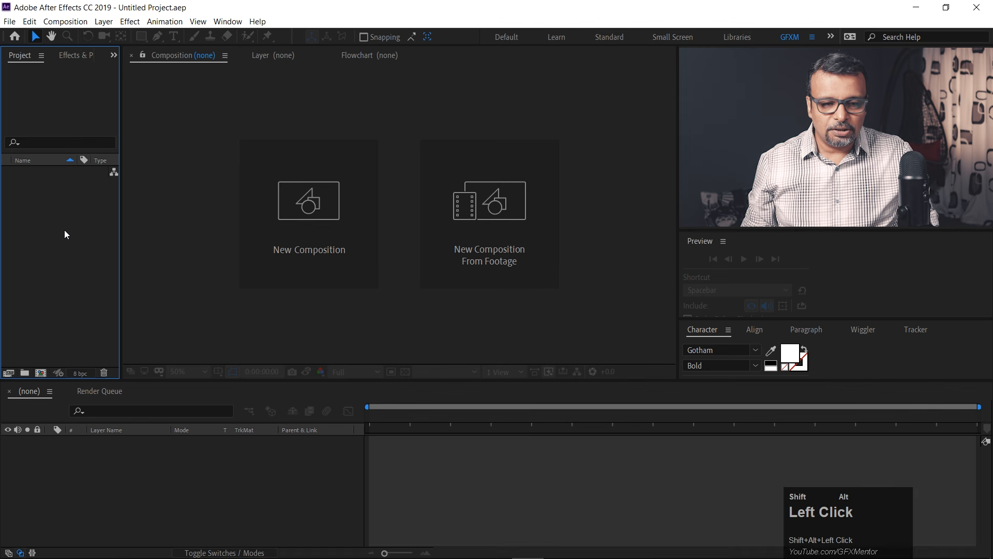
double_click(45, 204)
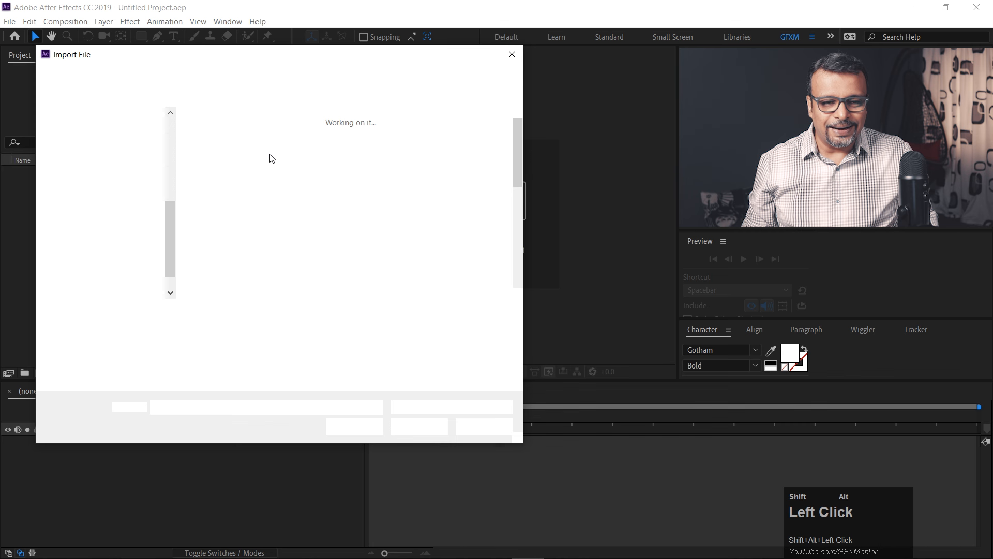
alt+shift+click(302, 232)
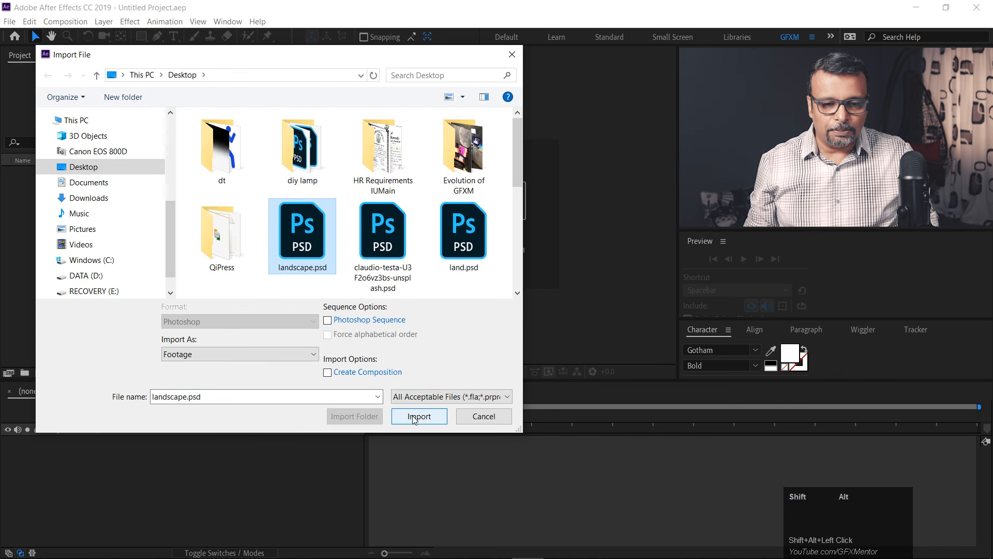
alt+shift+click(205, 358)
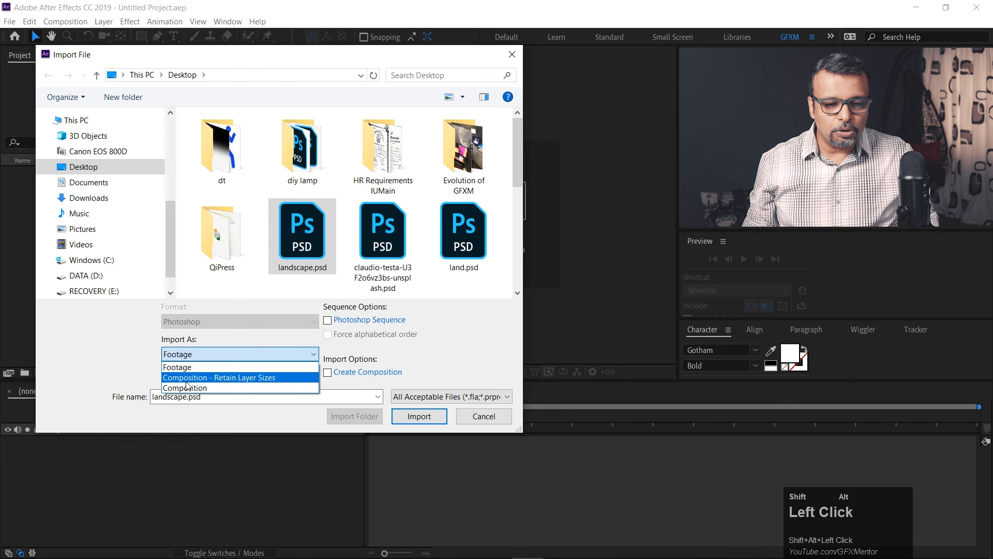
alt+shift+click(242, 378)
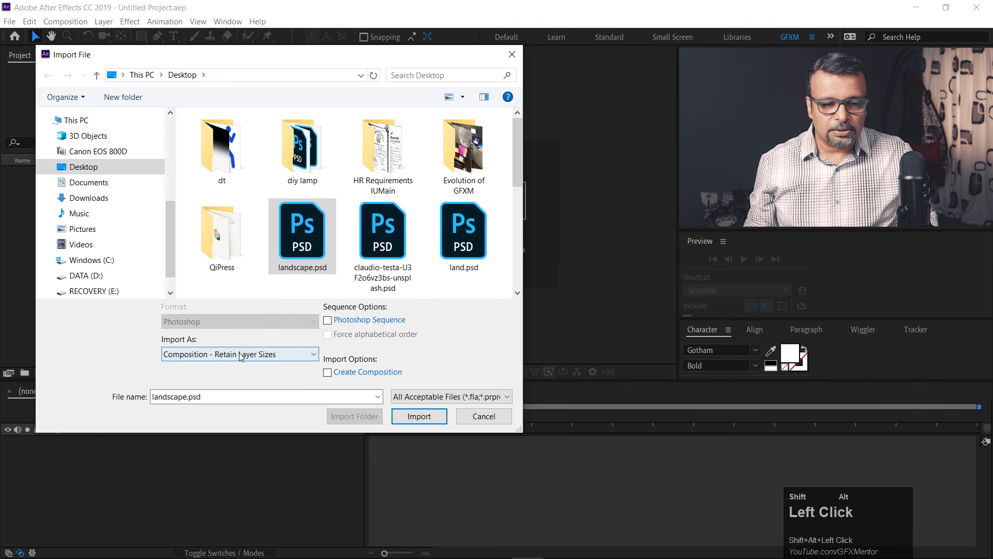
click(417, 417)
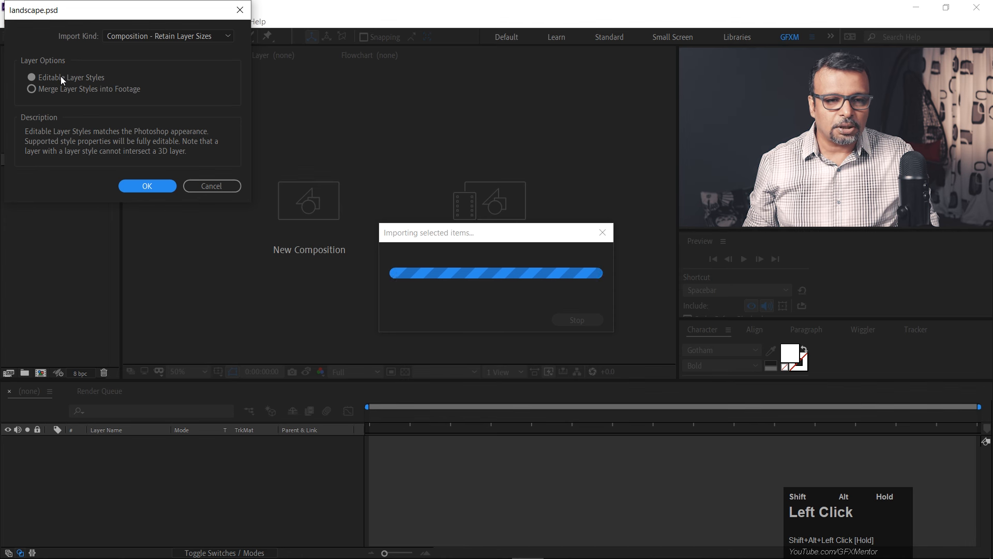
click(148, 187)
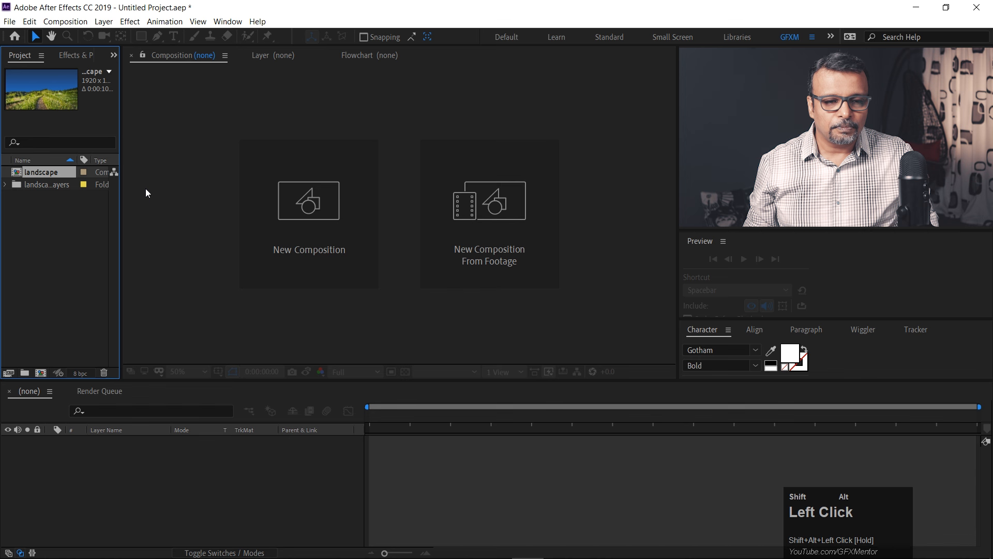
Expand the landscape Layers folder, open the landscape composition and check its land layer by toggling its visibility
alt+shift+click(6, 185)
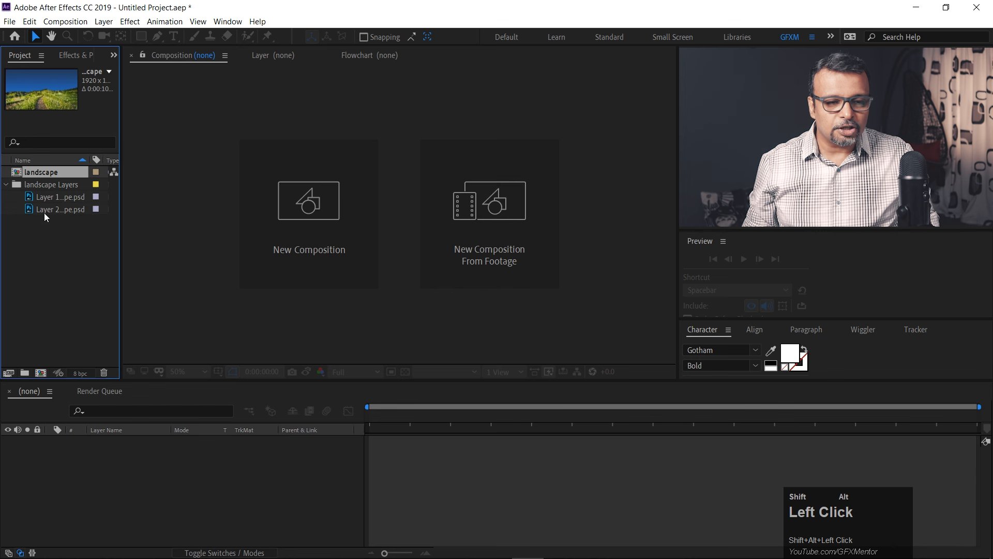
click(18, 176)
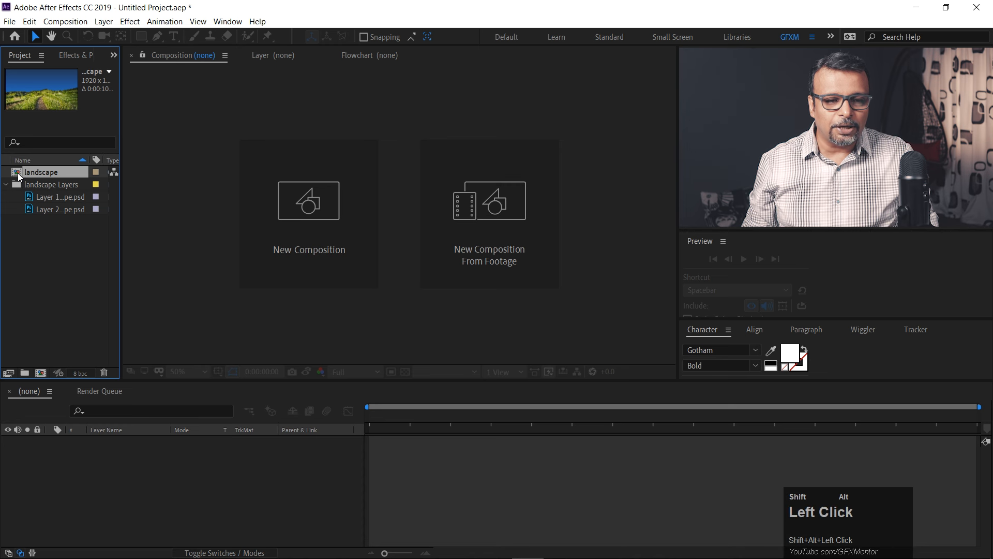
double_click(19, 176)
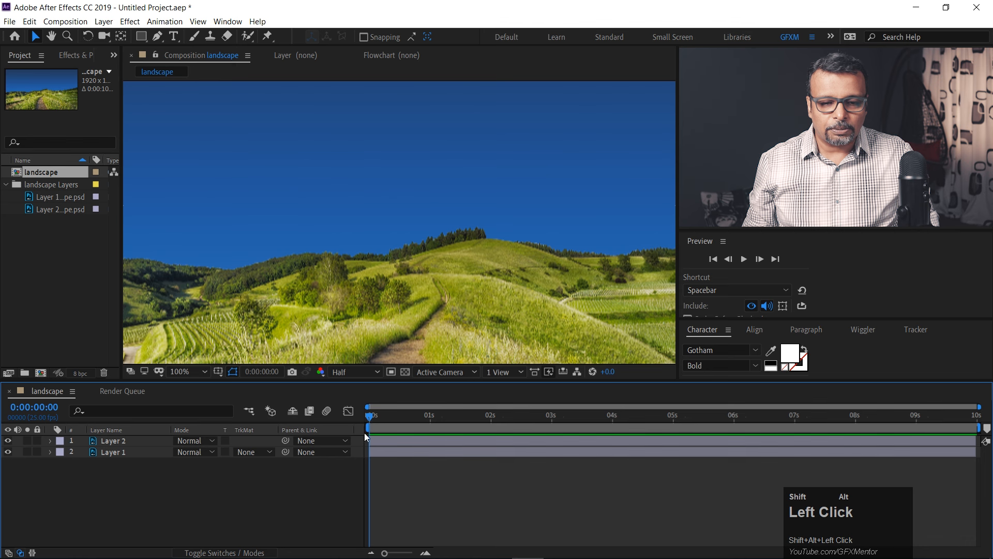
click(7, 441)
click(7, 441)
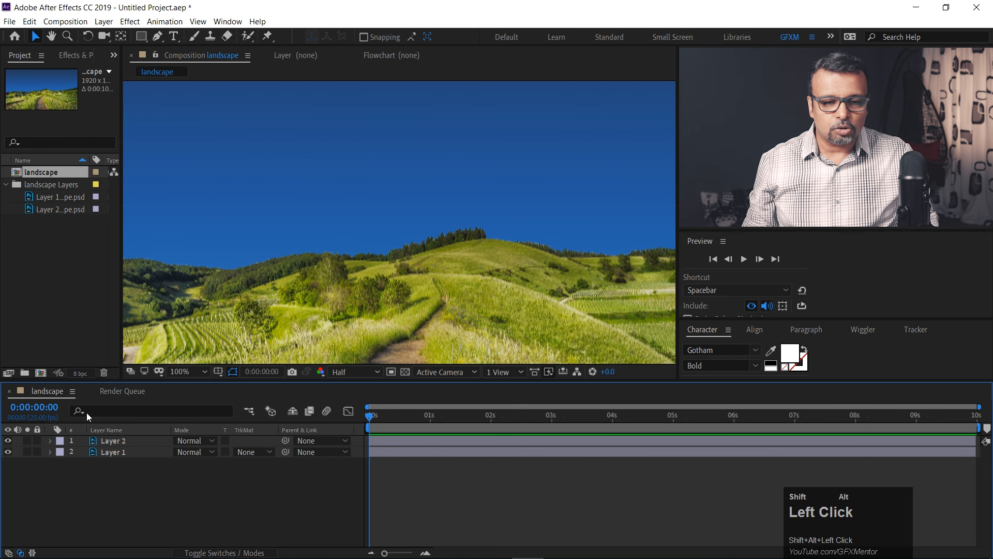
Lock Layer 2, the land, in the landscape composition's timeline
scroll(358, 228, down, 2)
scroll(358, 228, down, 2)
scroll(358, 228, up, 2)
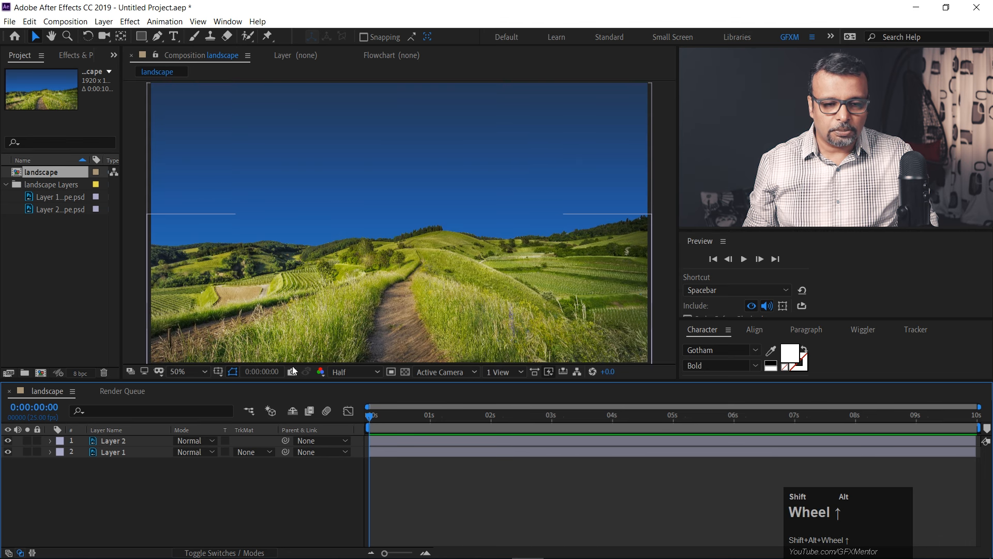
click(204, 372)
click(200, 149)
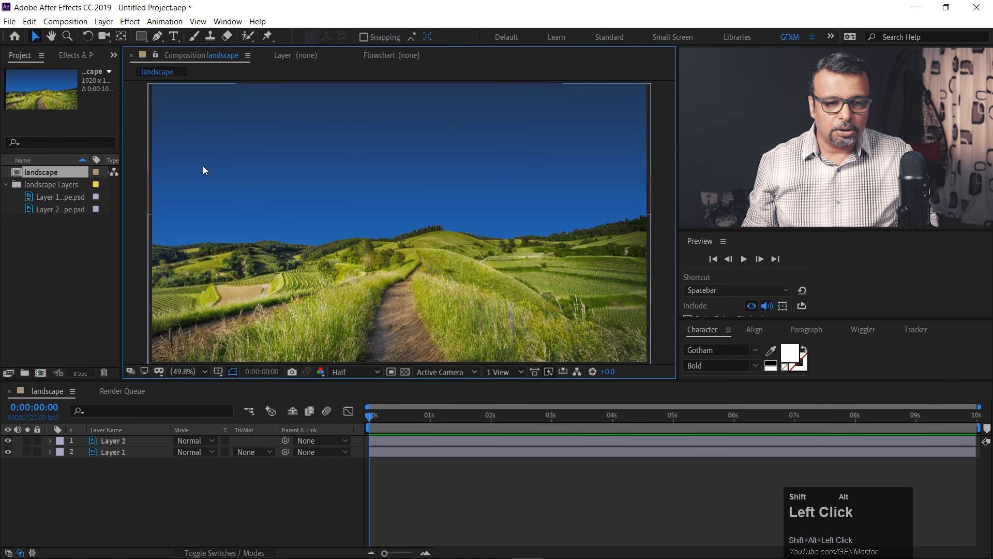
scroll(390, 184, down, 2)
scroll(390, 185, up, 2)
scroll(390, 184, down, 2)
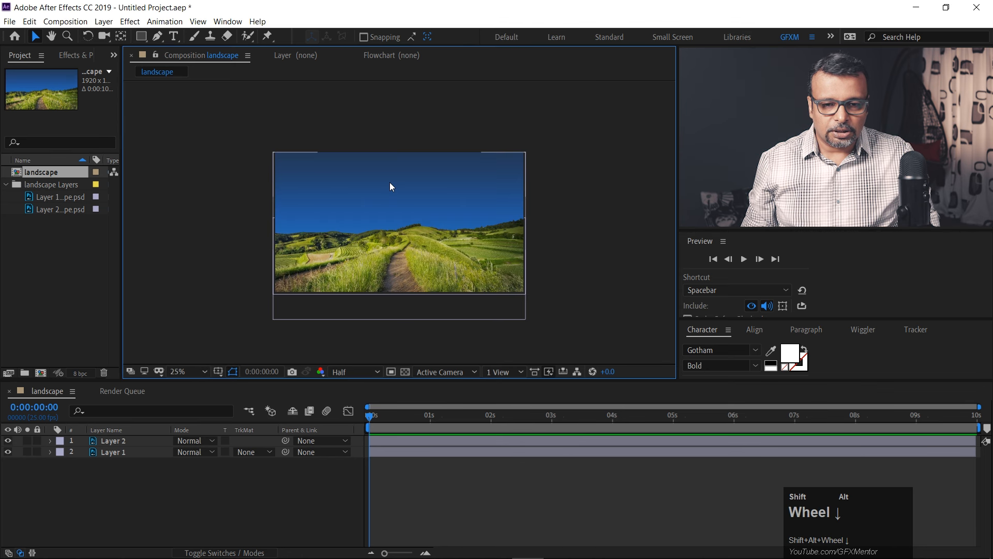
click(600, 249)
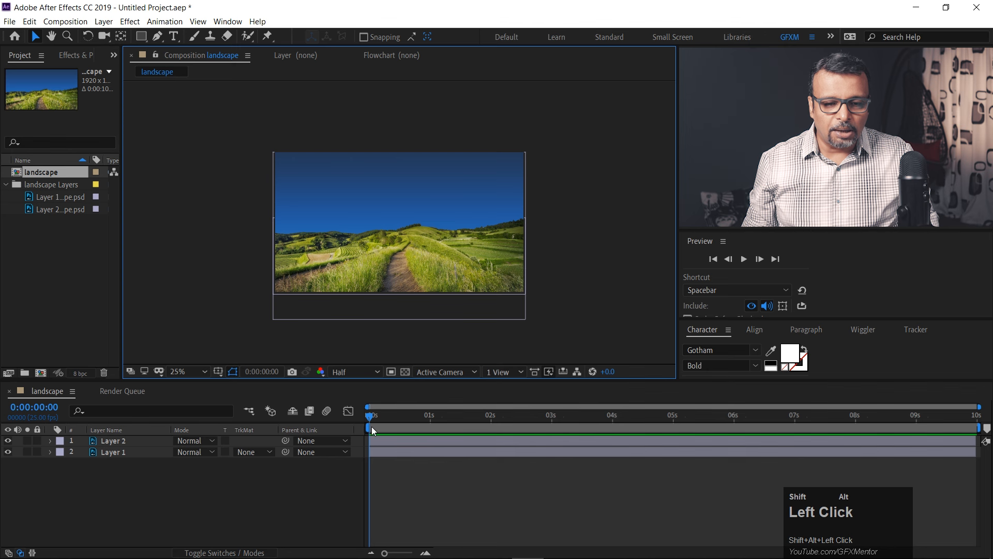
scroll(384, 216, up, 2)
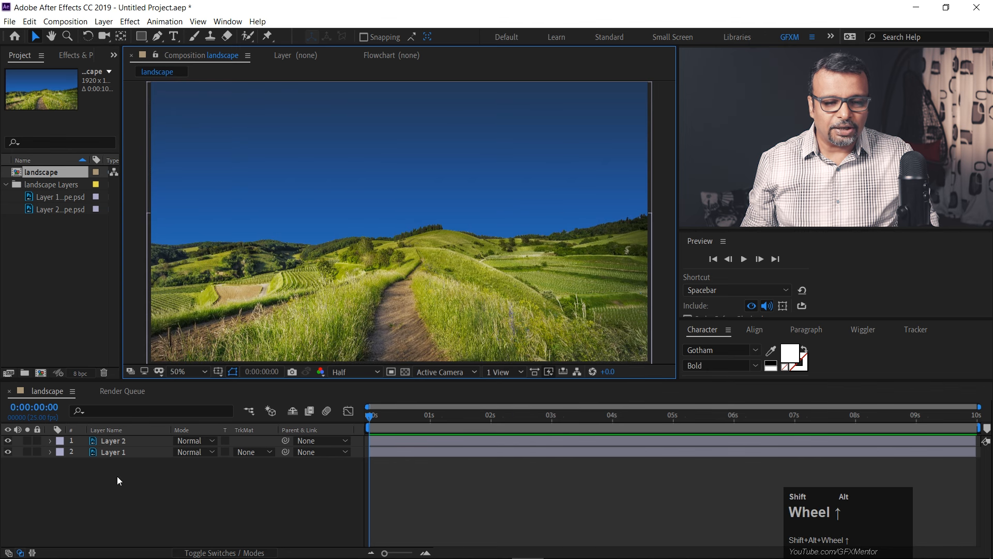
alt+shift+click(106, 440)
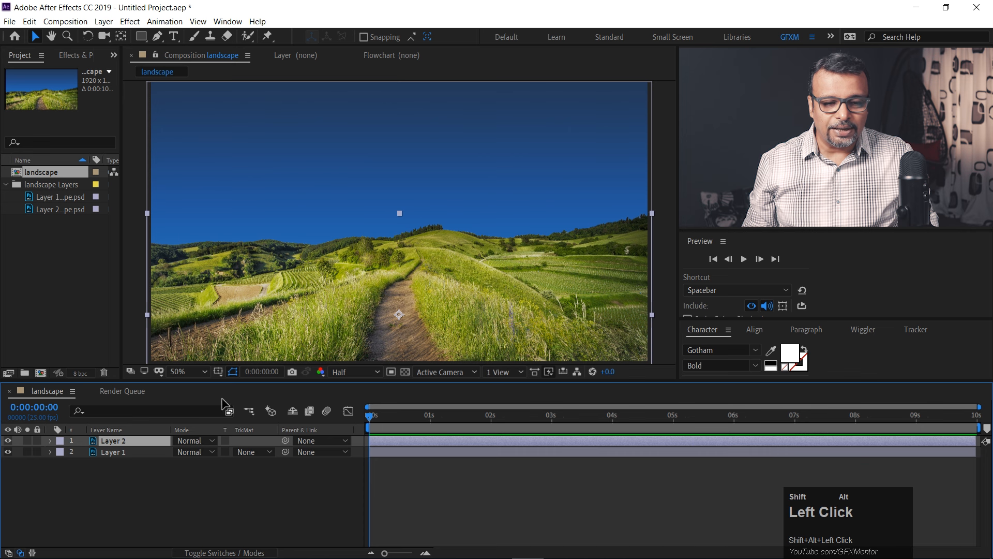
alt+shift+click(37, 440)
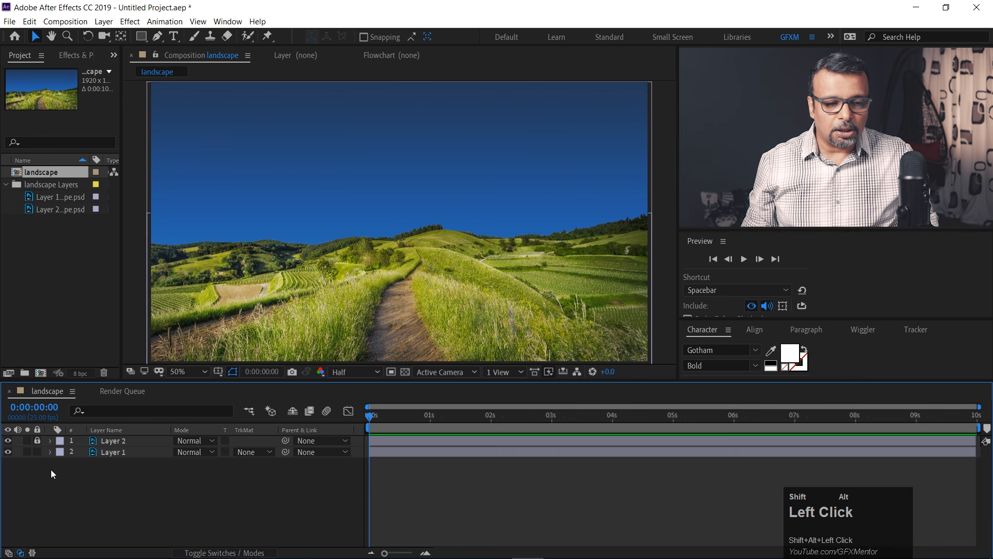
Hide Layer 2, the land, and apply the Fractal Noise effect to Layer 1, the sky
alt+shift+click(7, 440)
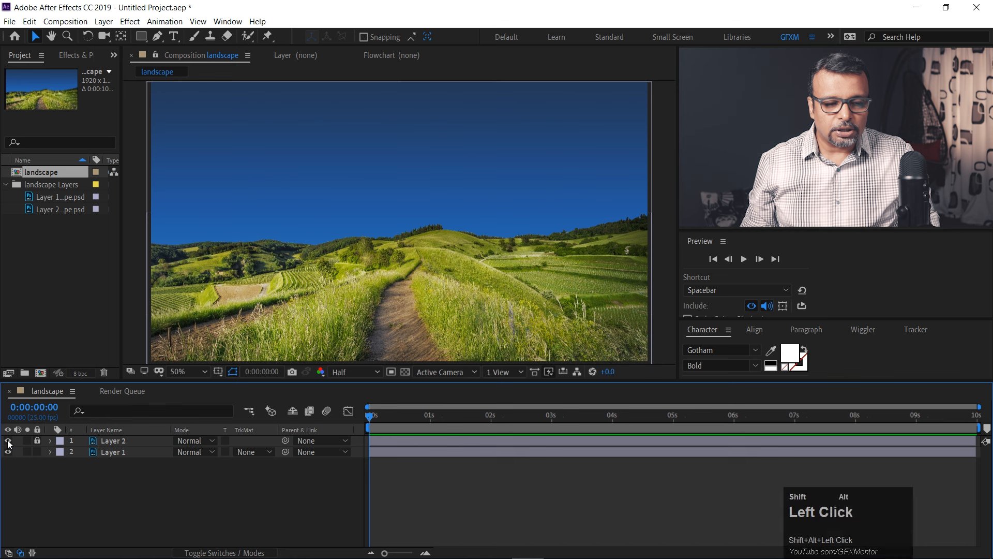
scroll(360, 203, down, 2)
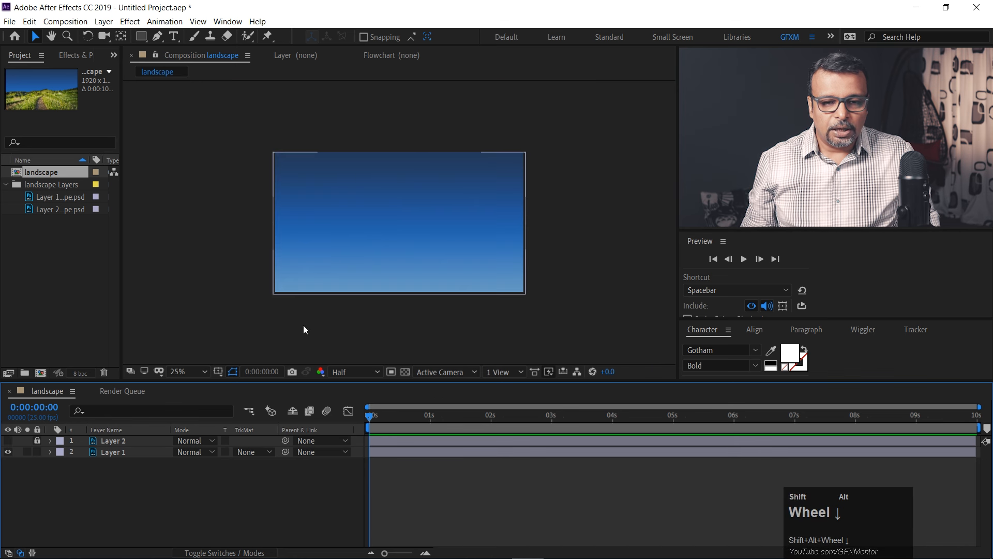
alt+shift+click(110, 452)
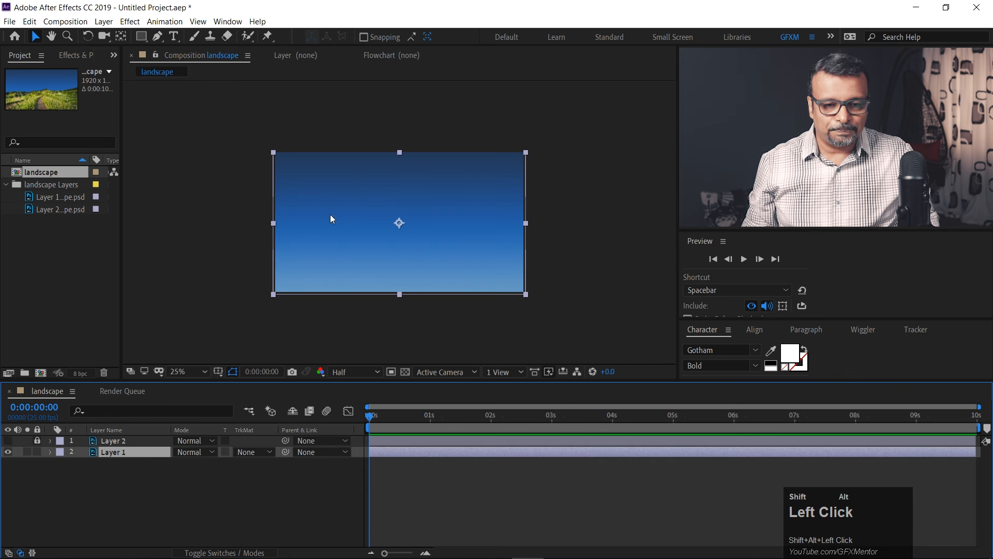
click(128, 22)
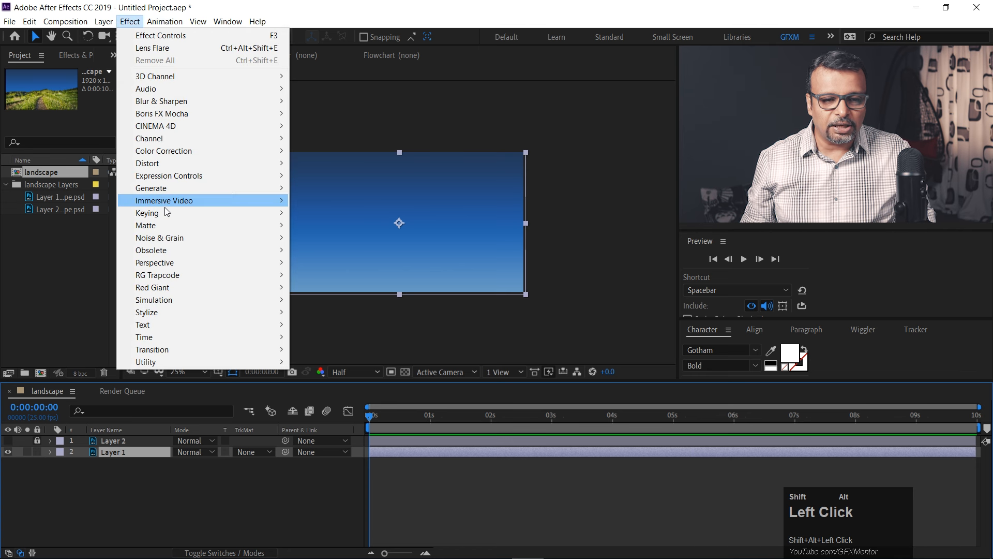
mouse_move(180, 240)
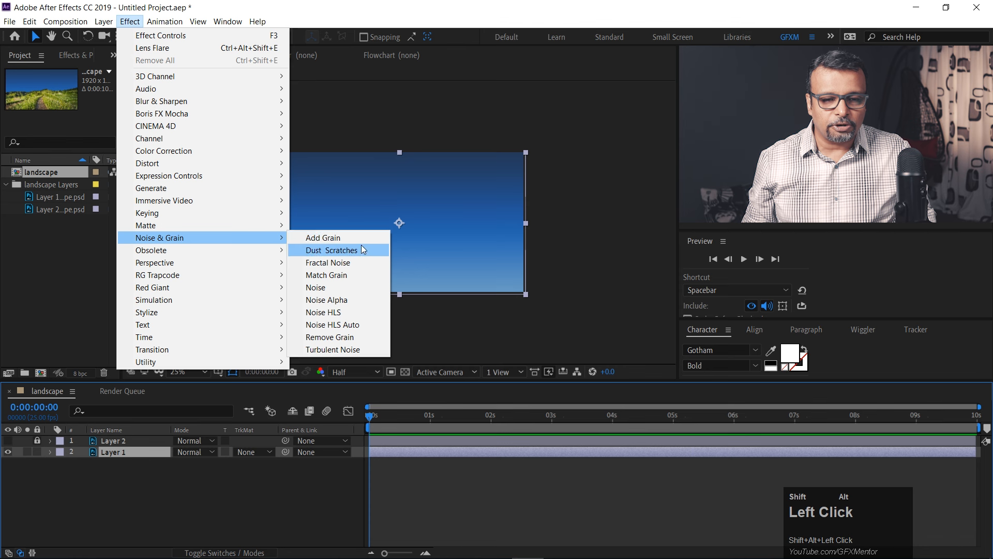
click(363, 265)
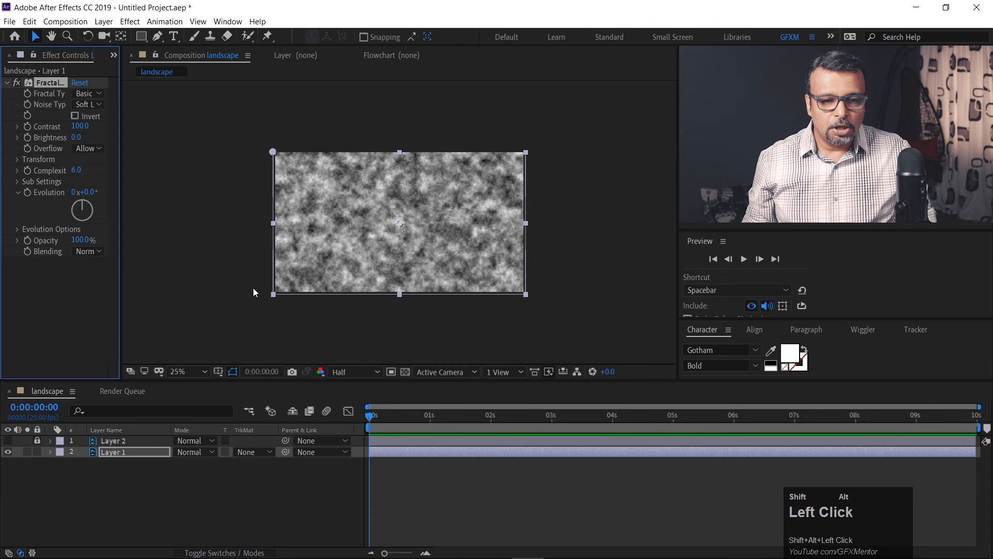
drag(122, 236, 269, 244)
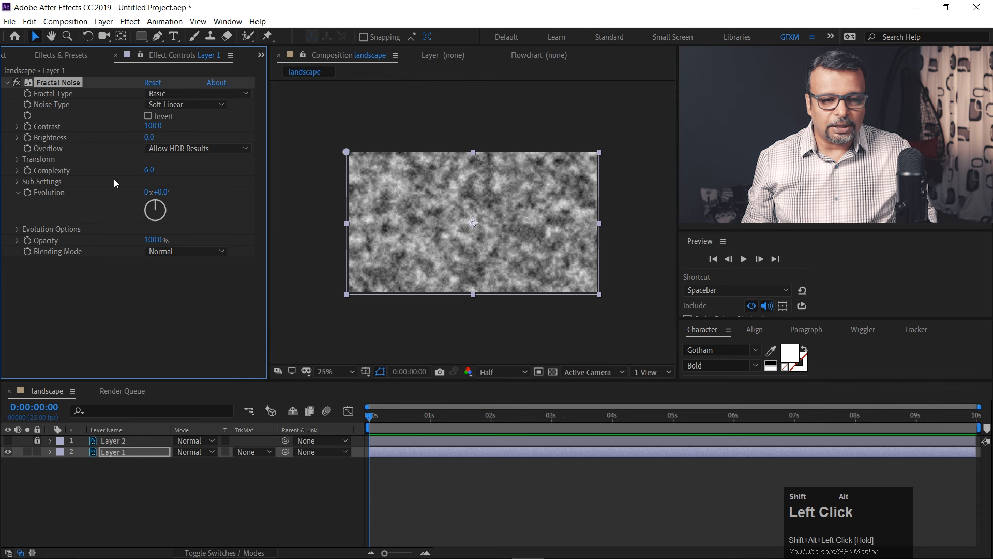
Set the Fractal Noise to Terrain fractal type and Spline noise type, and invert it for white clouds on black
click(179, 94)
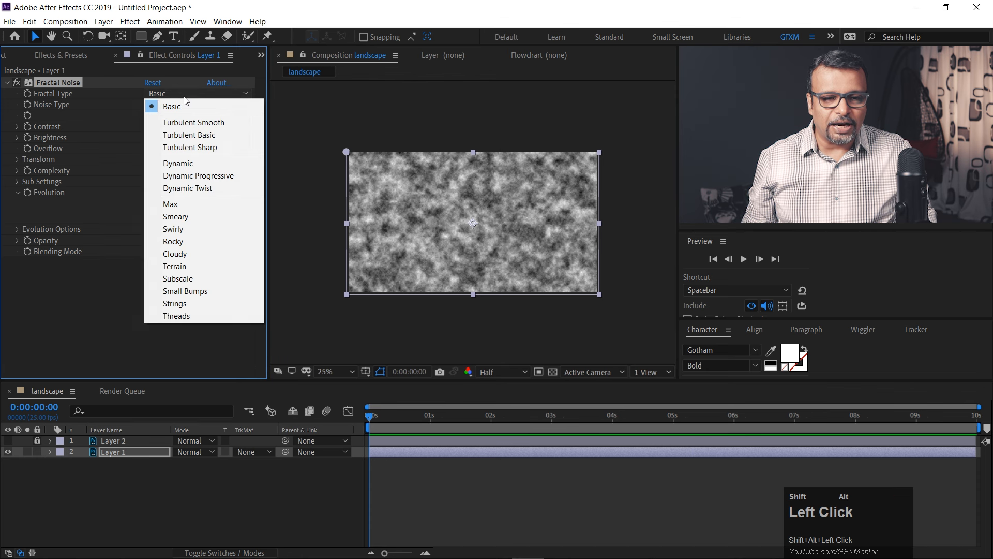
click(192, 267)
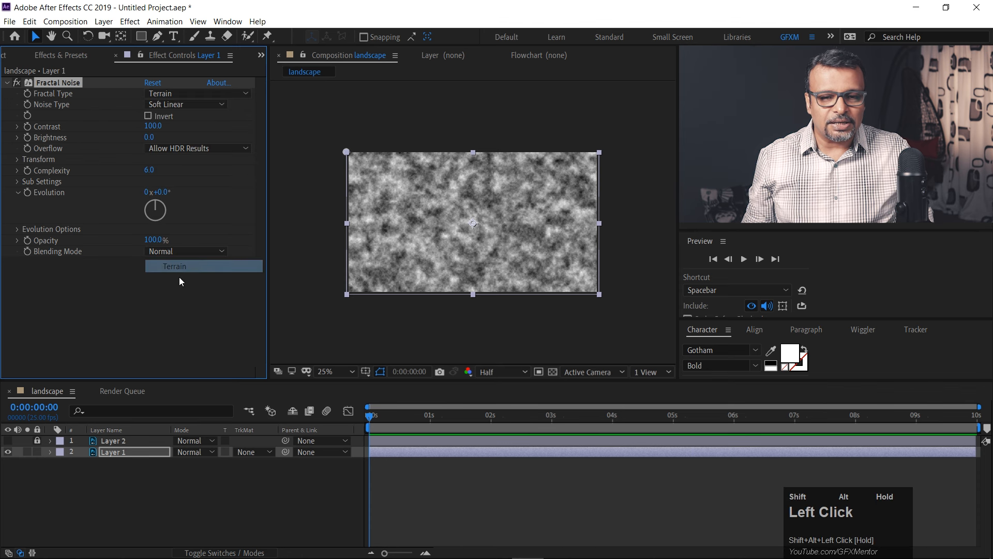
scroll(486, 194, up, 2)
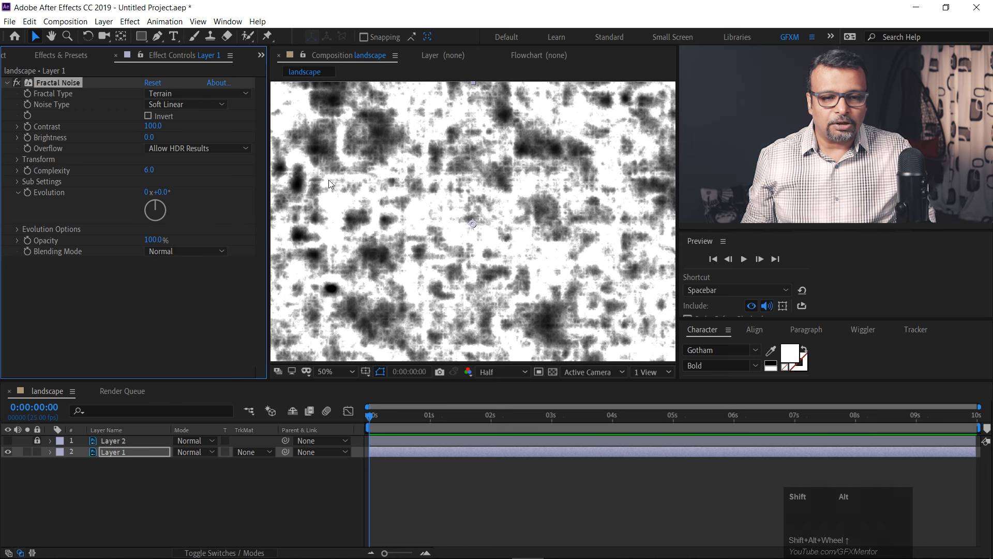
click(190, 104)
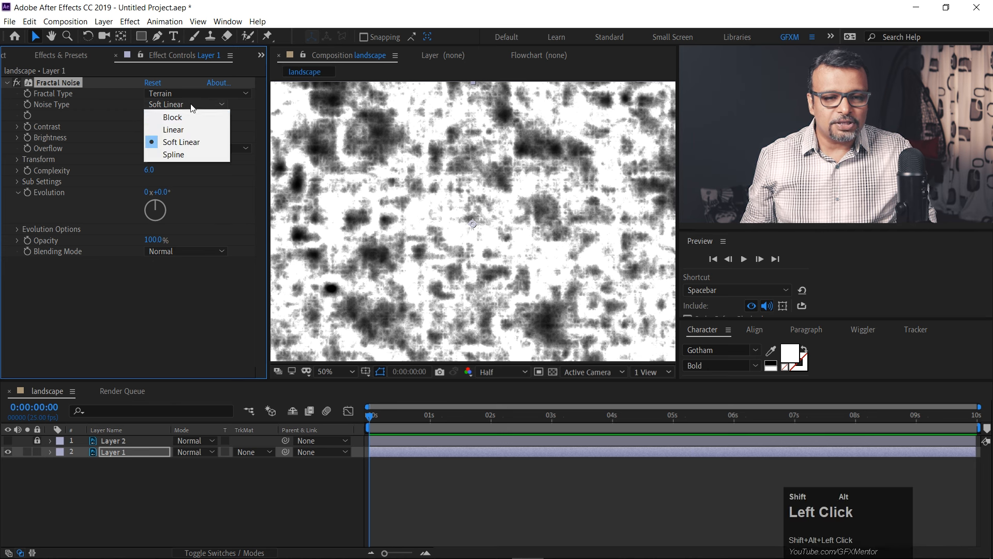
click(183, 155)
scroll(471, 209, down, 1)
scroll(471, 209, up, 1)
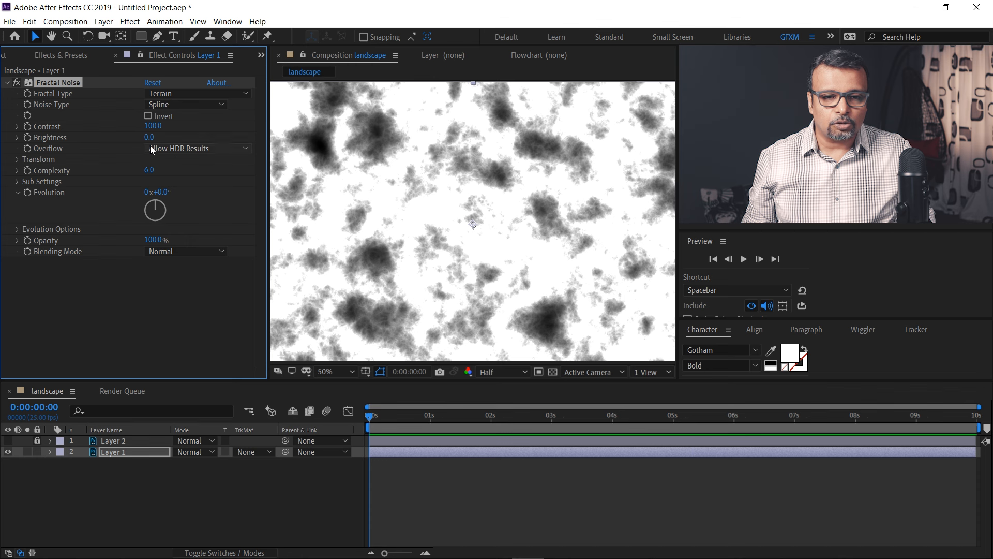
click(148, 116)
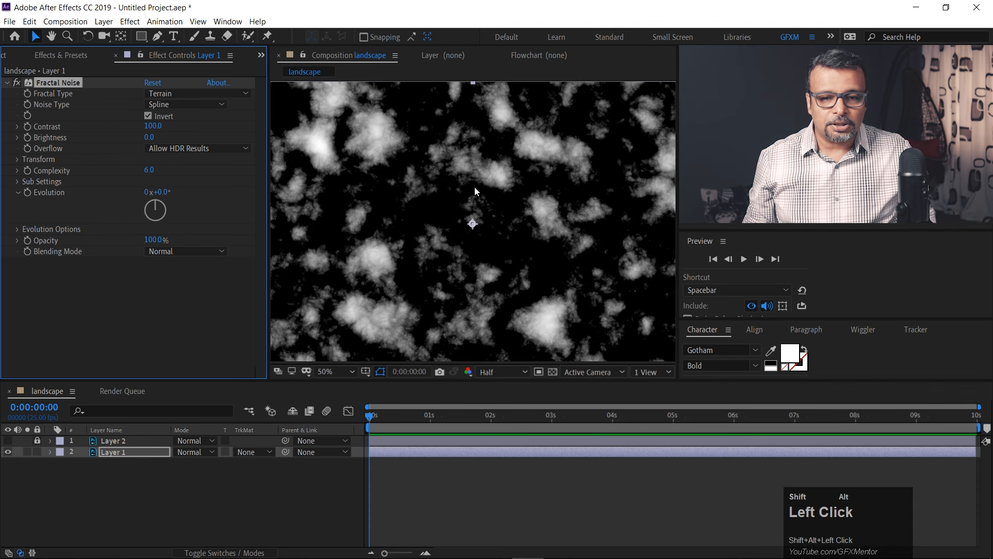
scroll(474, 187, down, 1)
scroll(475, 192, up, 1)
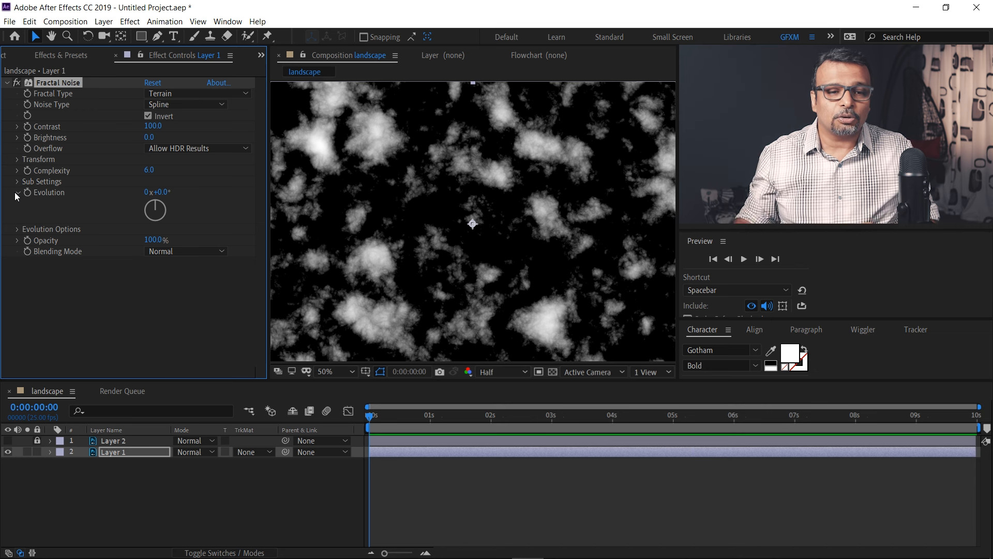
Animate the Fractal Noise Evolution with a keyframe at the first frame and 2 revolutions at 0:00:09:24
alt+shift+click(27, 192)
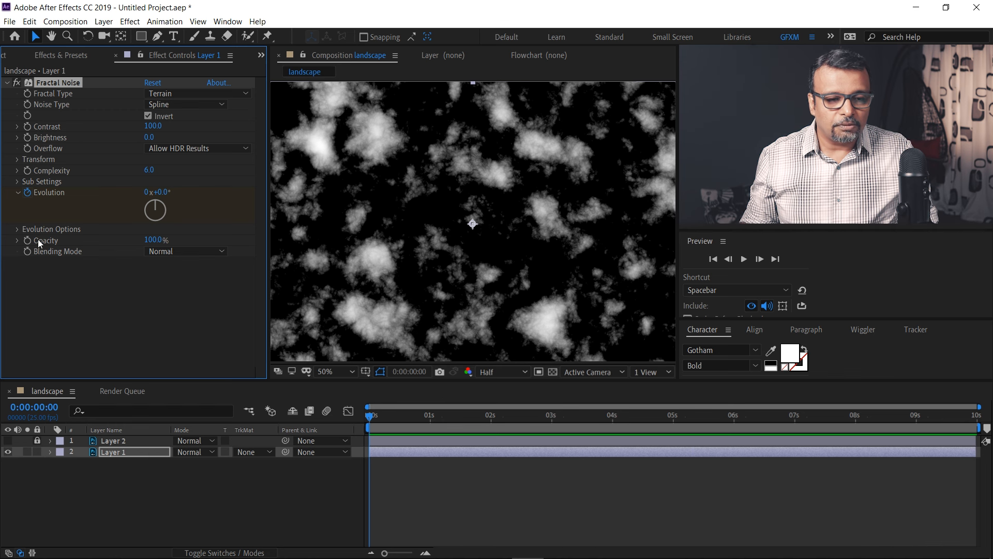
drag(371, 425, 951, 419)
alt+shift+click(146, 192)
text(2)
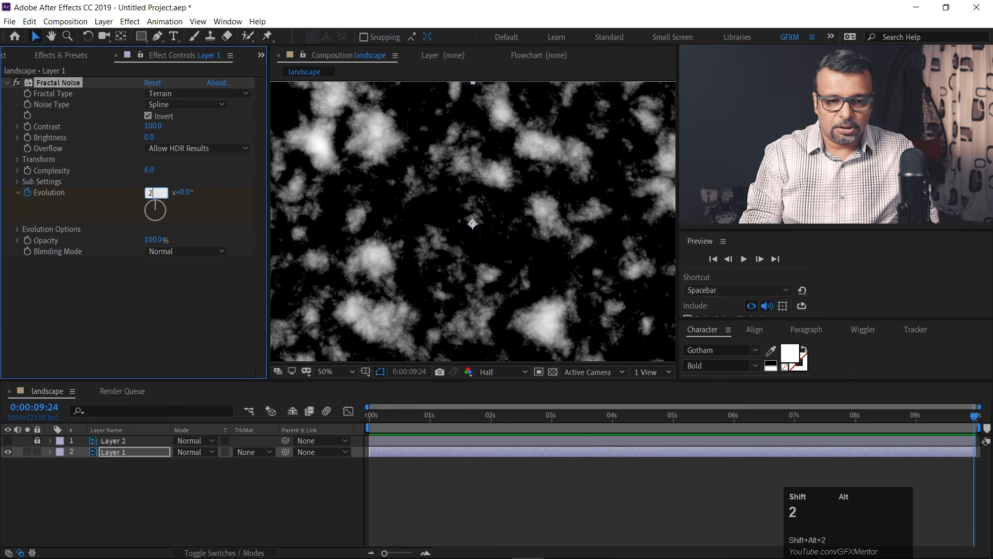
key(Return)
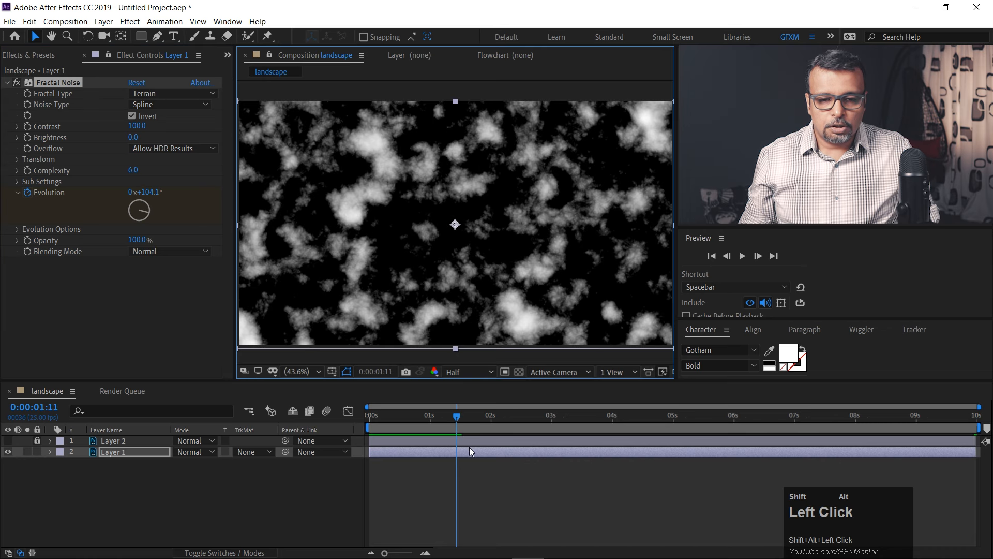
Preview the Evolution animation from the first frame and return to the start of the timeline
drag(455, 415, 301, 413)
key(space)
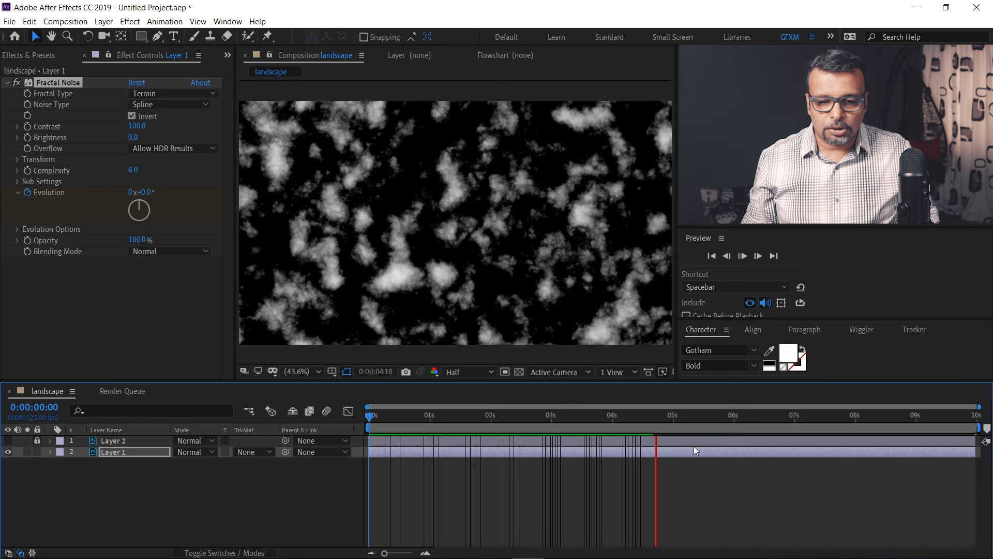
drag(549, 420, 299, 424)
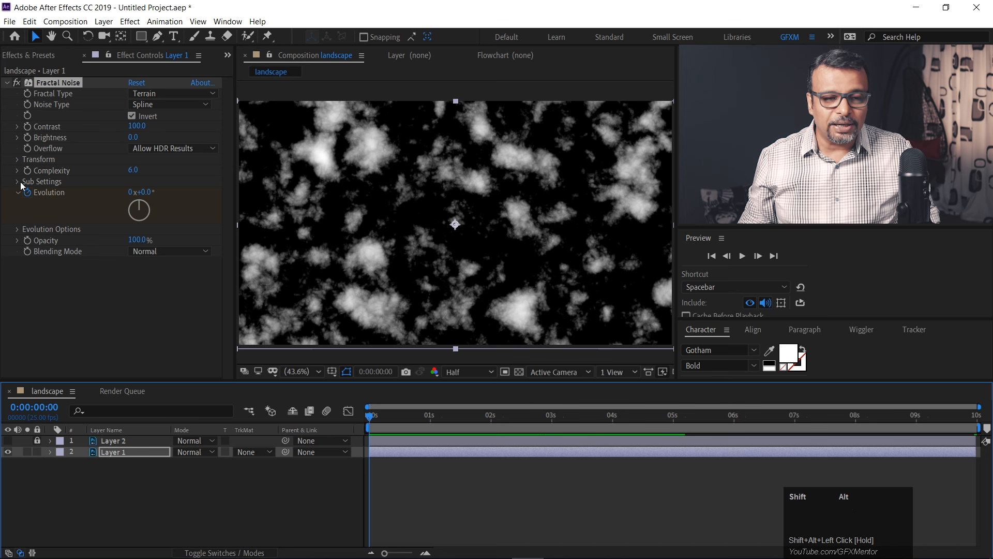
Enable keyframing of the Fractal Noise's Offset Turbulence transform property at the first frame
click(17, 160)
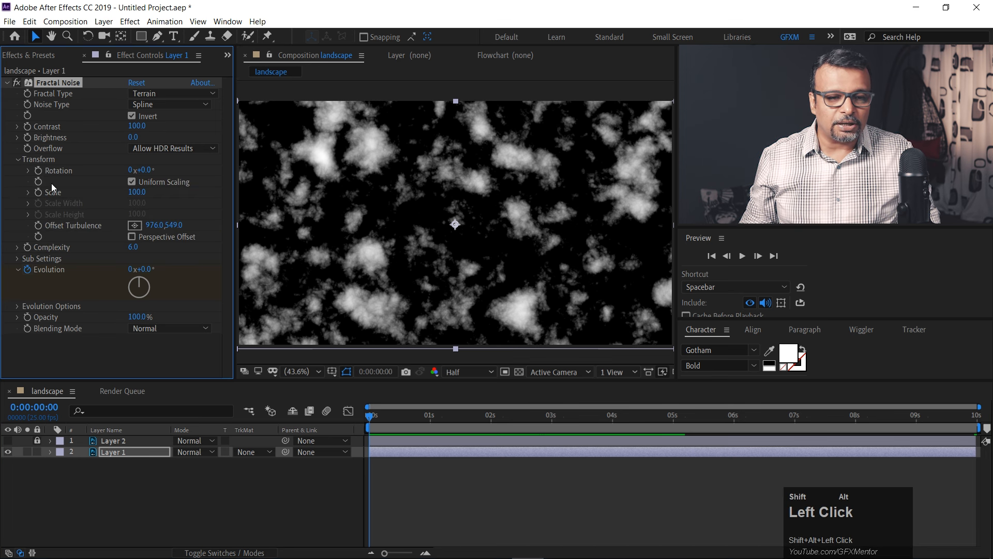
click(38, 226)
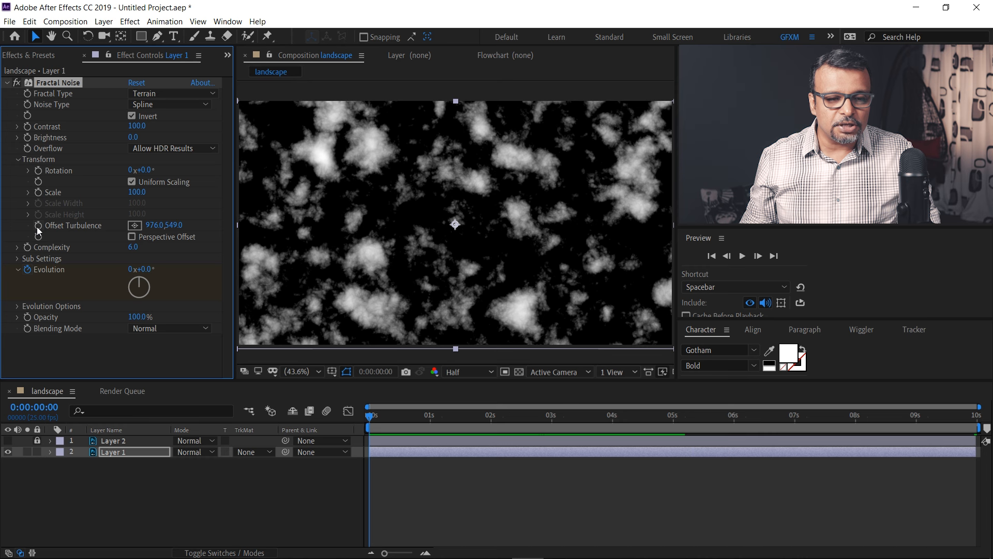
click(28, 192)
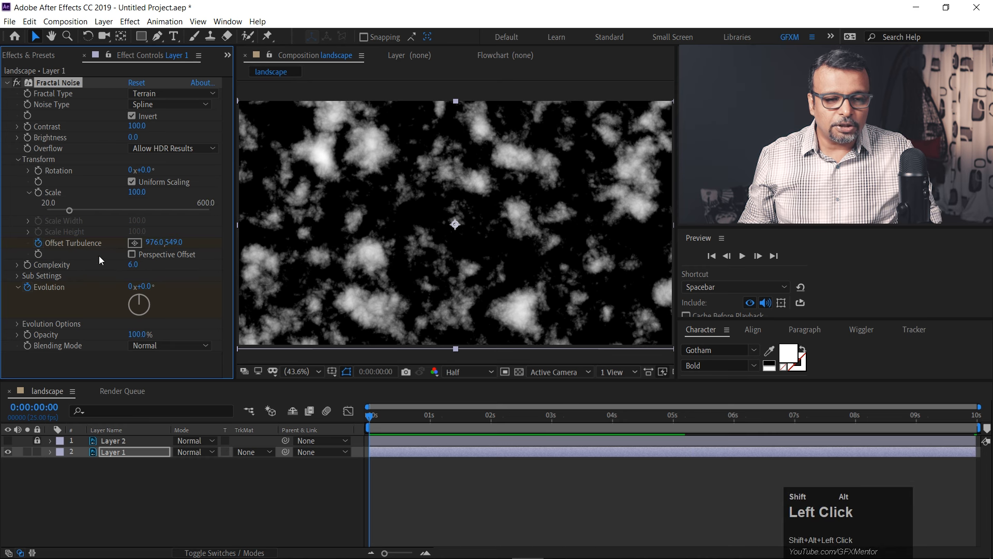
drag(370, 417, 265, 421)
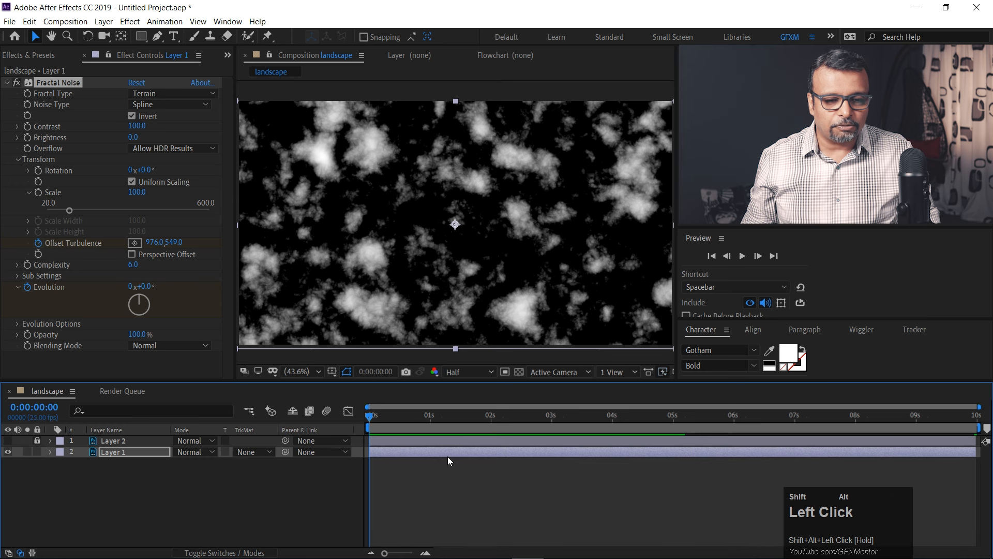
click(38, 242)
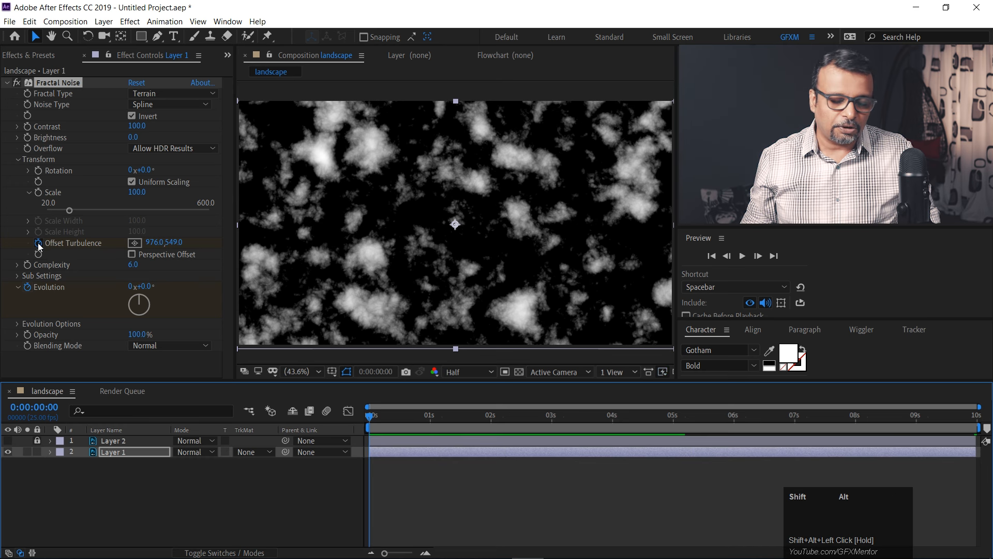
At 0:00:09:24, keyframe the vertical Offset Turbulence value to -2000, keeping the horizontal value at 976
drag(372, 420, 974, 418)
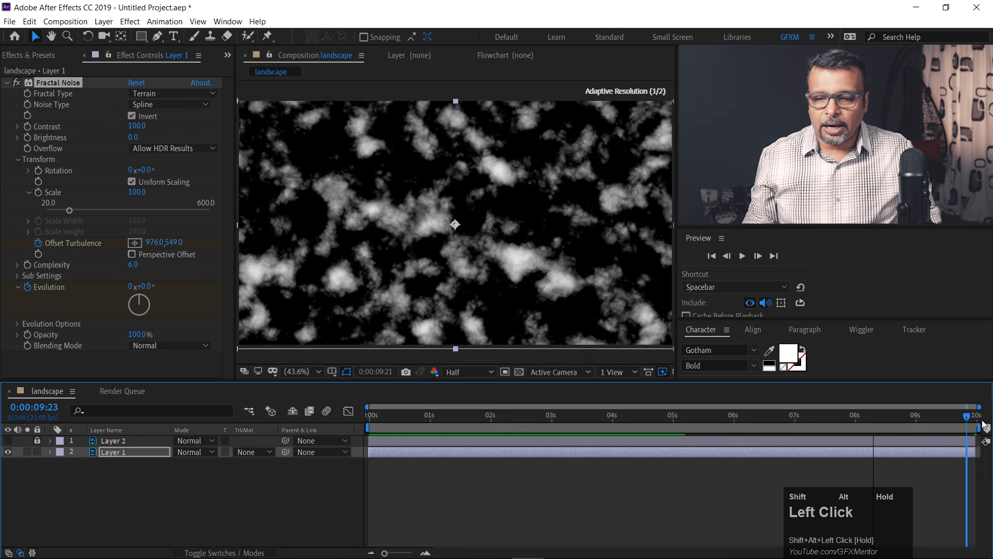
drag(158, 248, 104, 248)
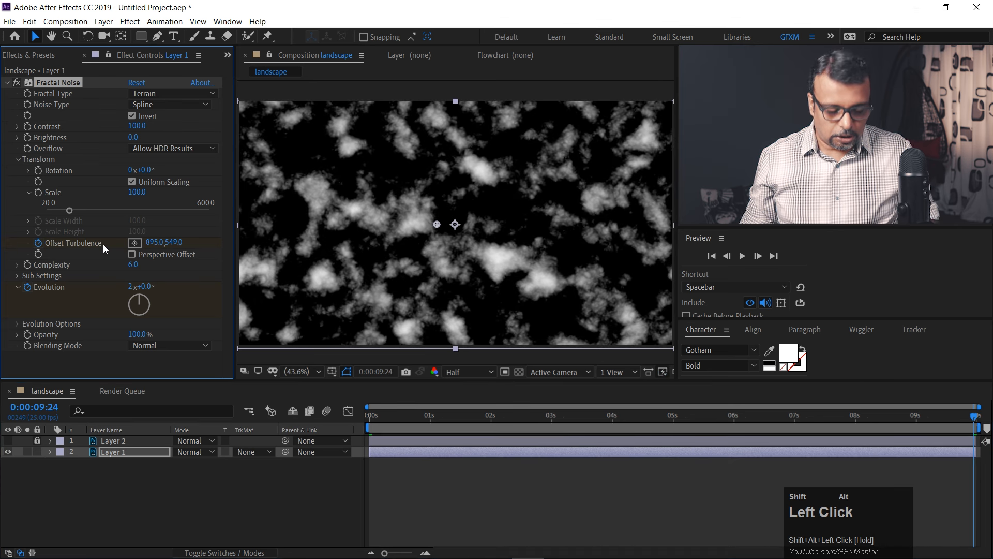
key(ctrl+z)
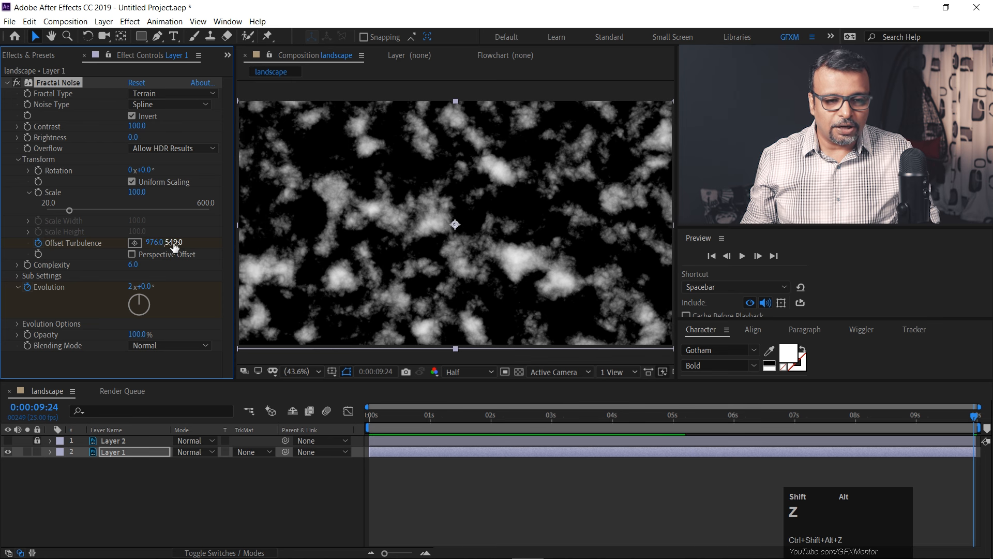
alt+shift+drag(174, 247, 162, 247)
alt+shift+drag(3, 287, 37, 279)
alt+shift+click(172, 243)
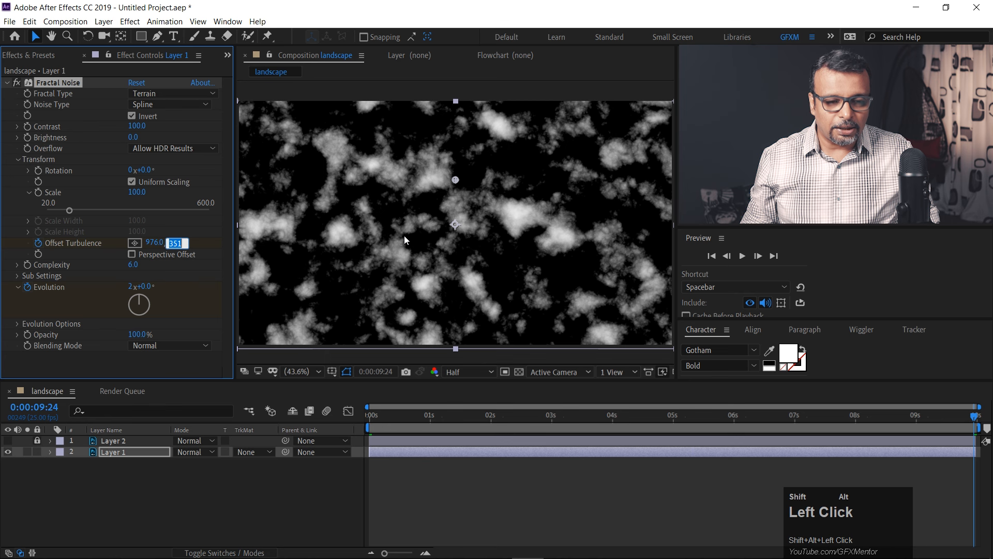
text(-2000)
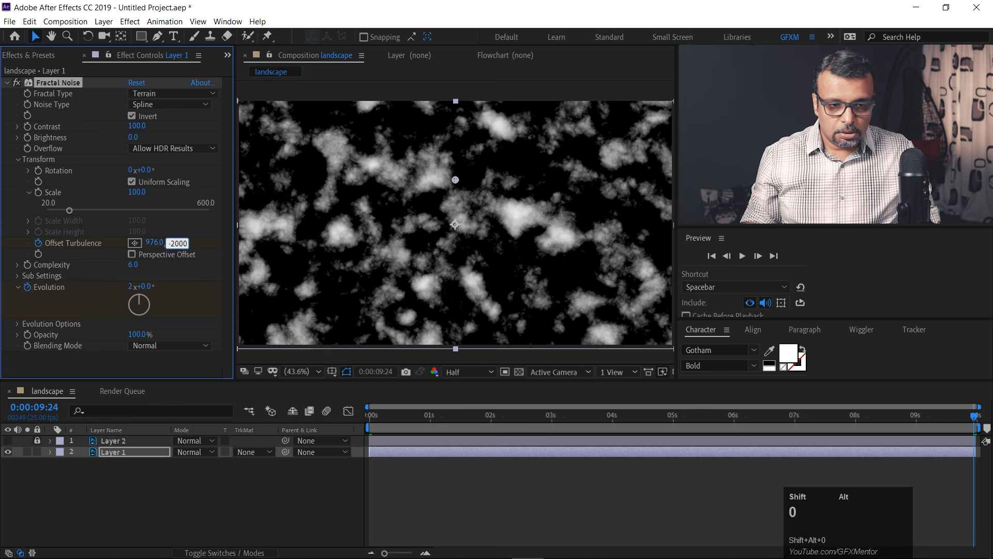
key(Return)
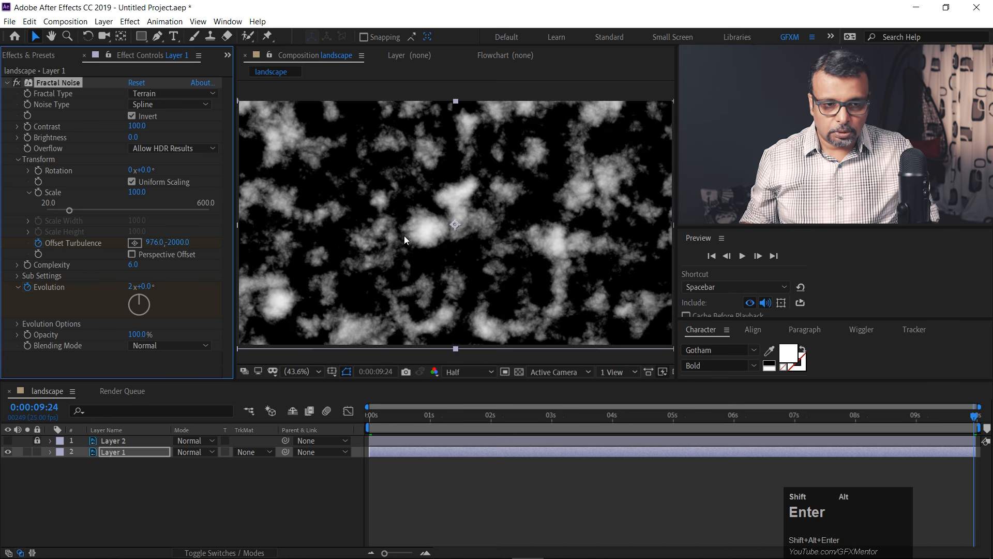
Preview the moving clouds from near the start, lowering the composition's preview resolution to Third
drag(433, 421, 380, 416)
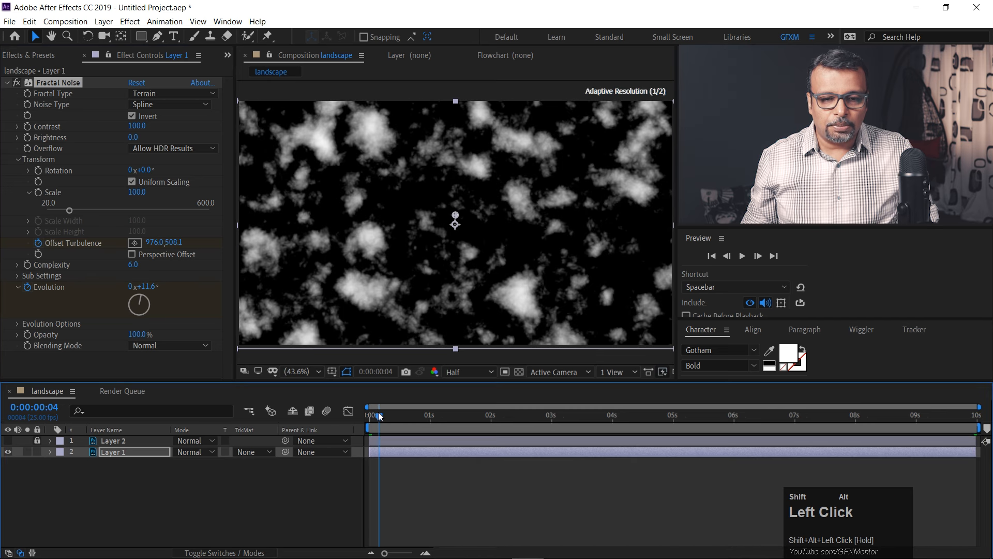
key(space)
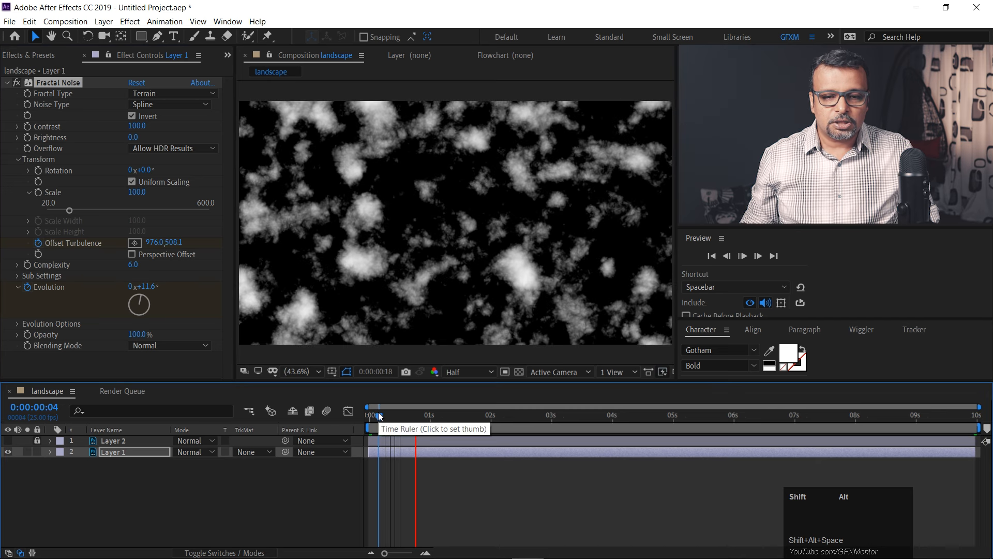
click(472, 374)
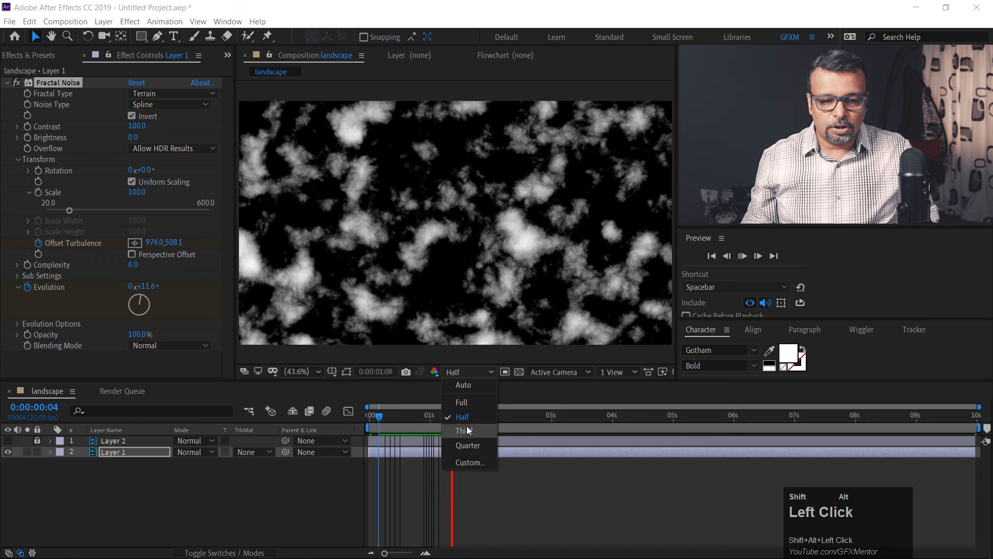
click(468, 430)
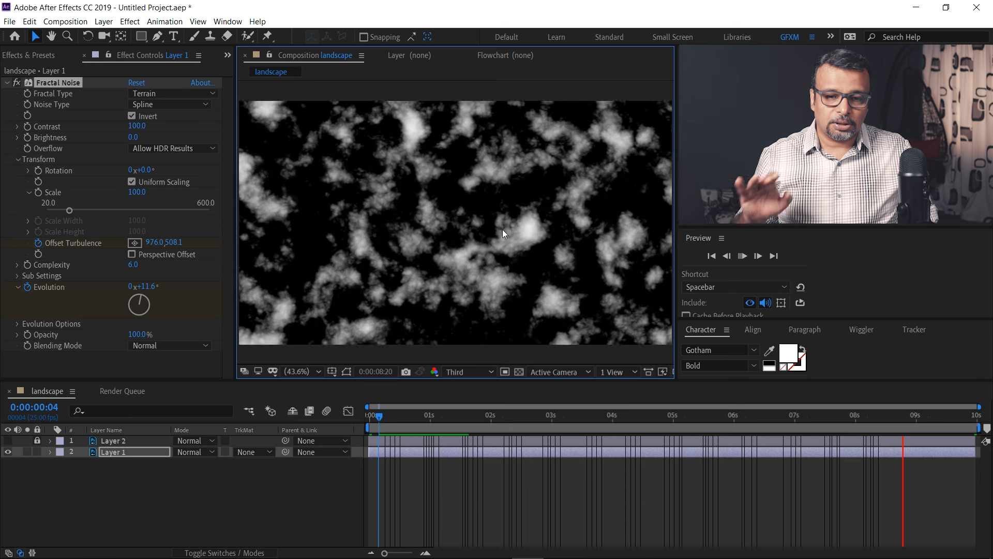
key(shift+alt+space)
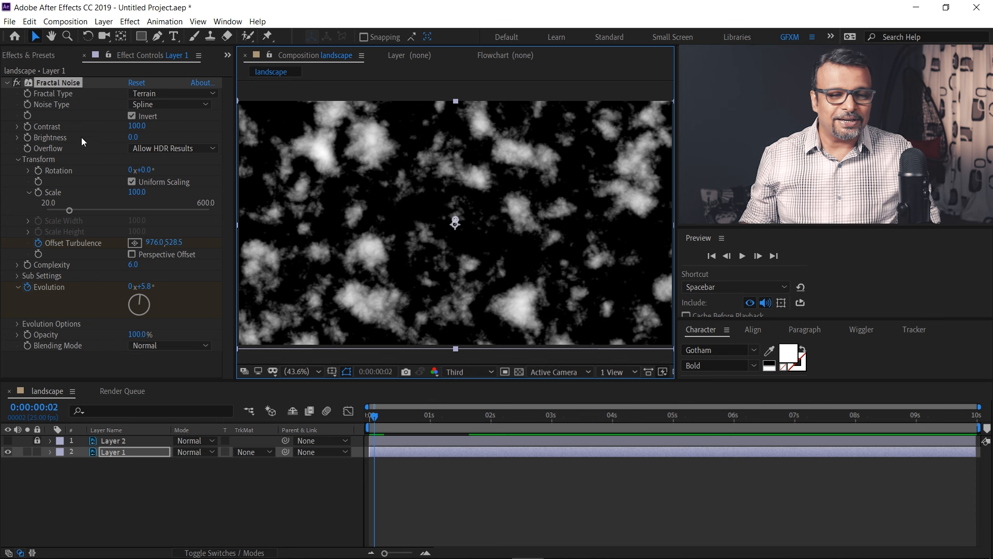
Set the Fractal Noise's Blending Mode to Screen and preview the clouds moving over the blue sky
click(194, 348)
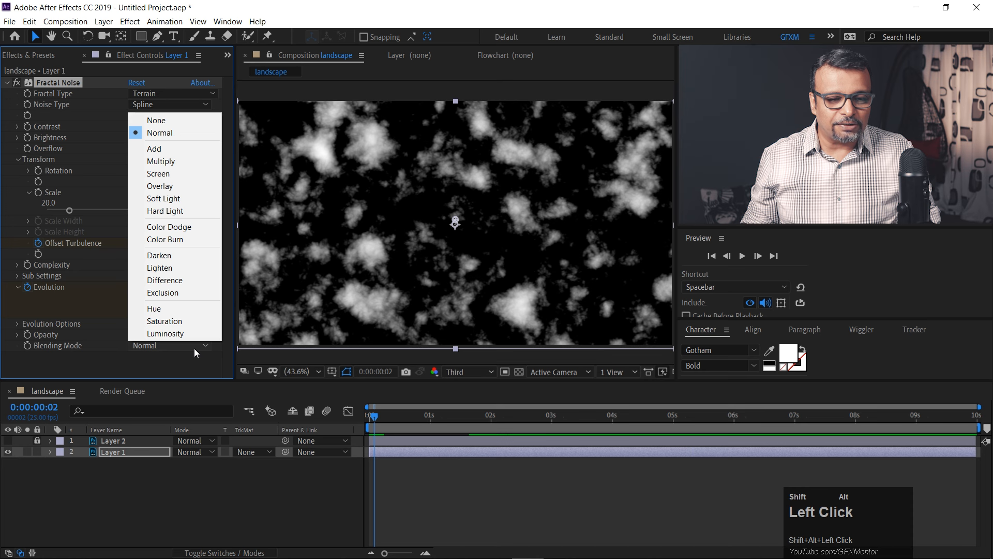
click(170, 175)
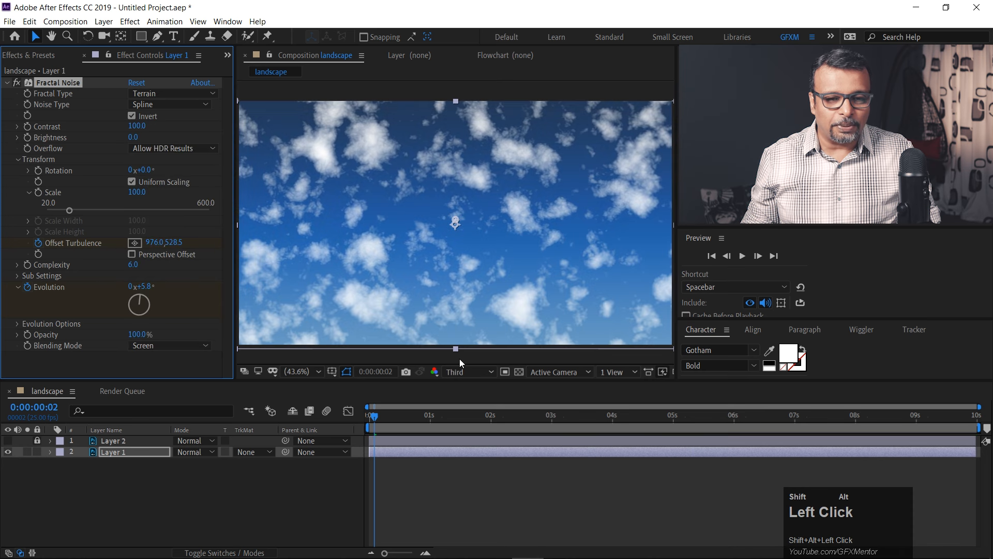
key(space)
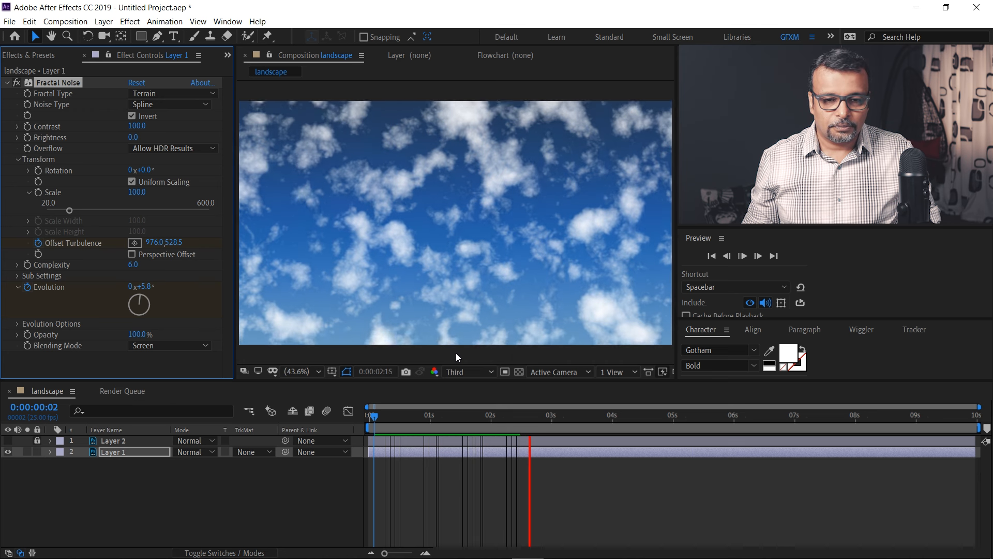
key(shift+alt+space)
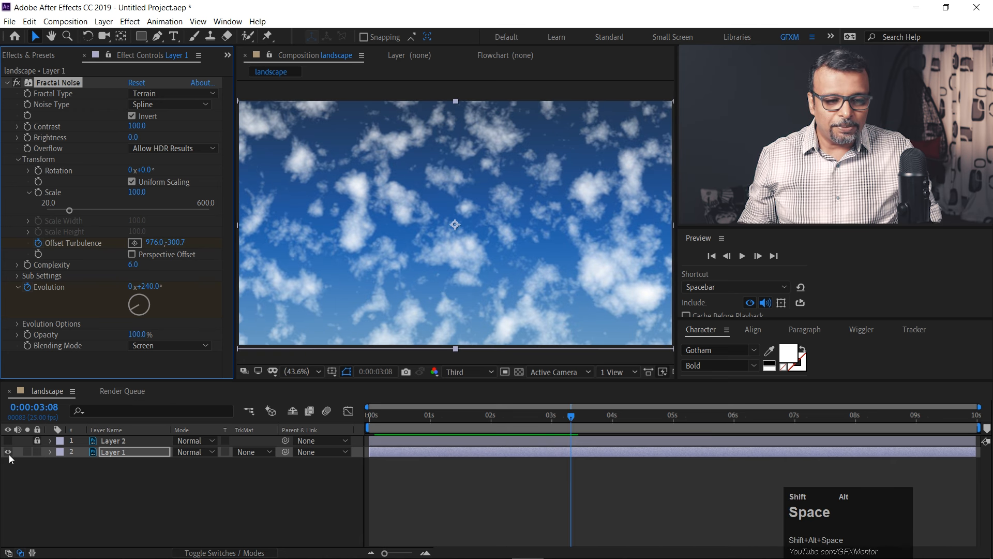
Show the land layer, Layer 2, and preview the clouds behind the landscape from the first frame
alt+shift+click(7, 441)
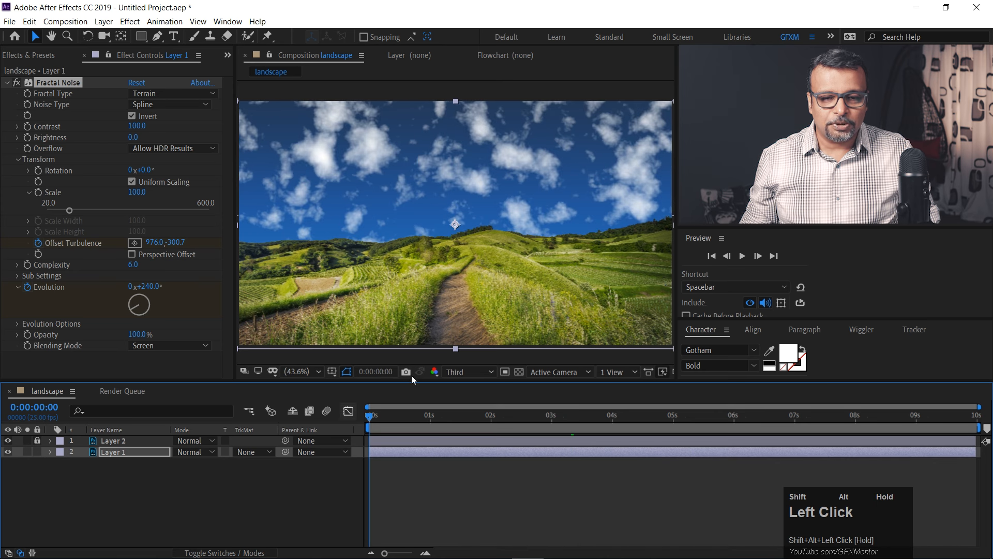
key(space)
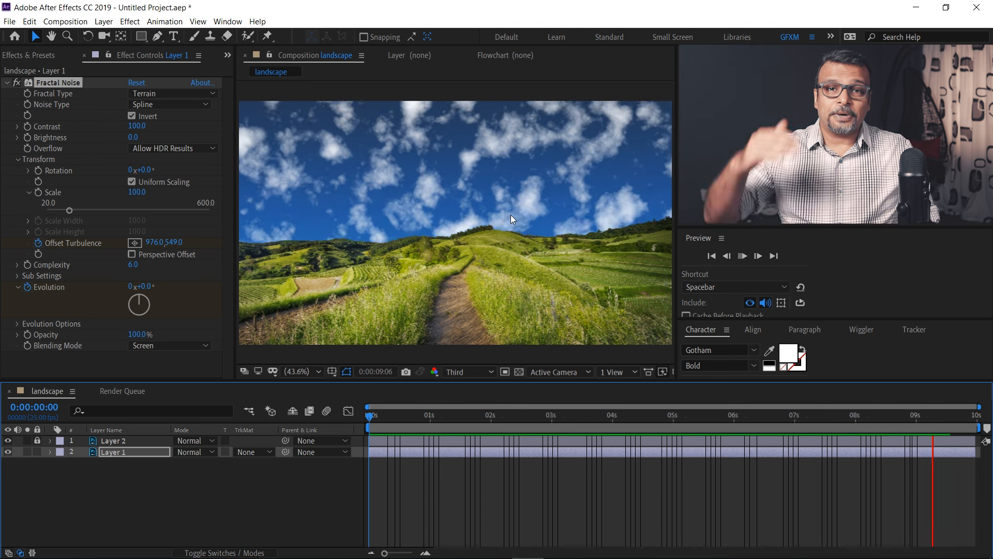
key(shift+alt+space)
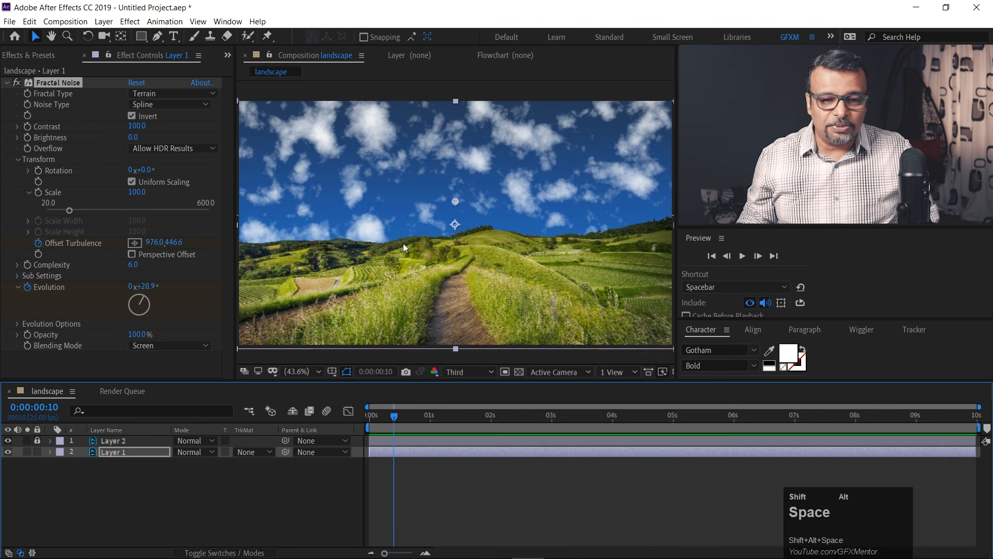
Deselect the layer, show the rulers and place a horizontal guide along the image's upper edge
scroll(404, 243, down, 4)
click(557, 198)
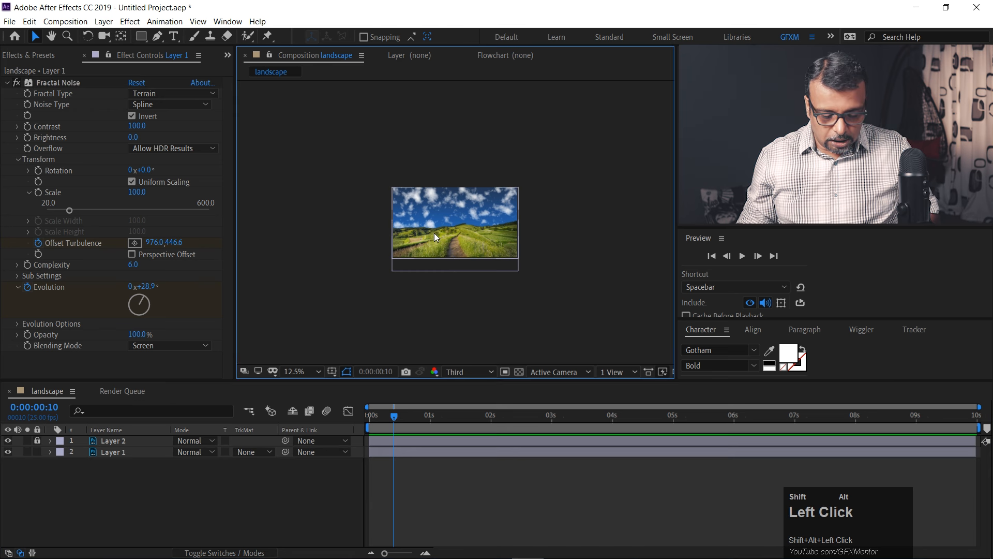
key(ctrl)
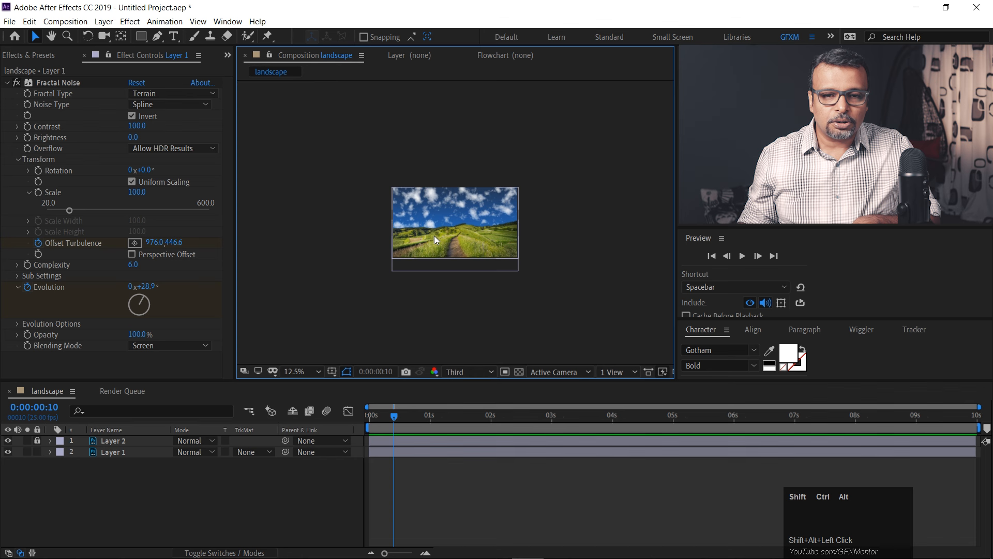
key(ctrl+shift+alt+r)
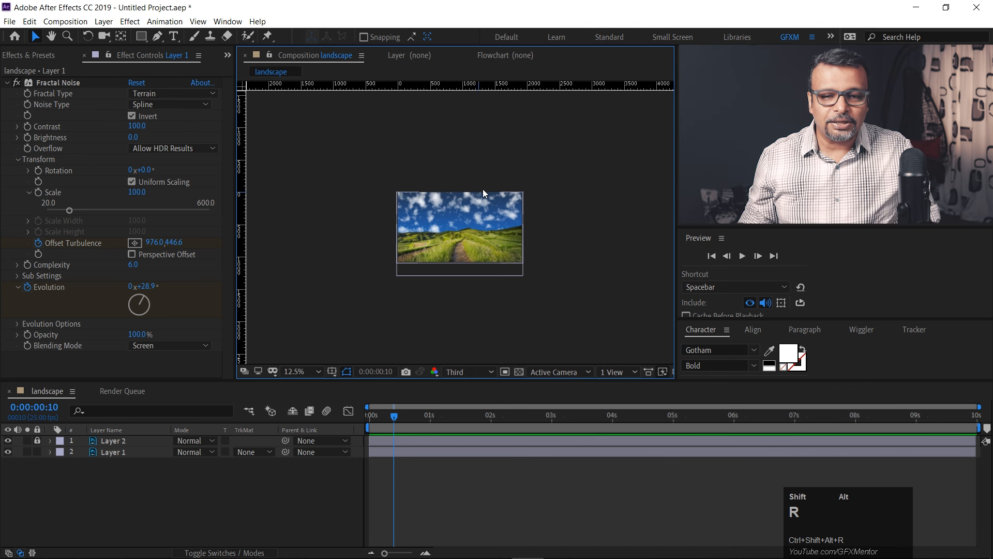
scroll(485, 190, up, 1)
drag(434, 87, 585, 155)
scroll(584, 155, up, 8)
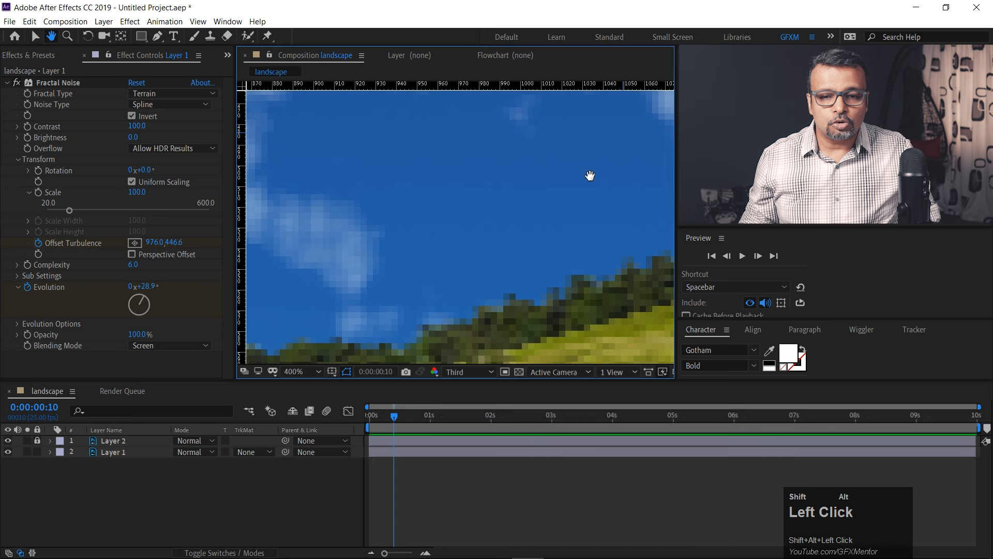
key(space)
drag(615, 122, 399, 337)
drag(569, 144, 459, 225)
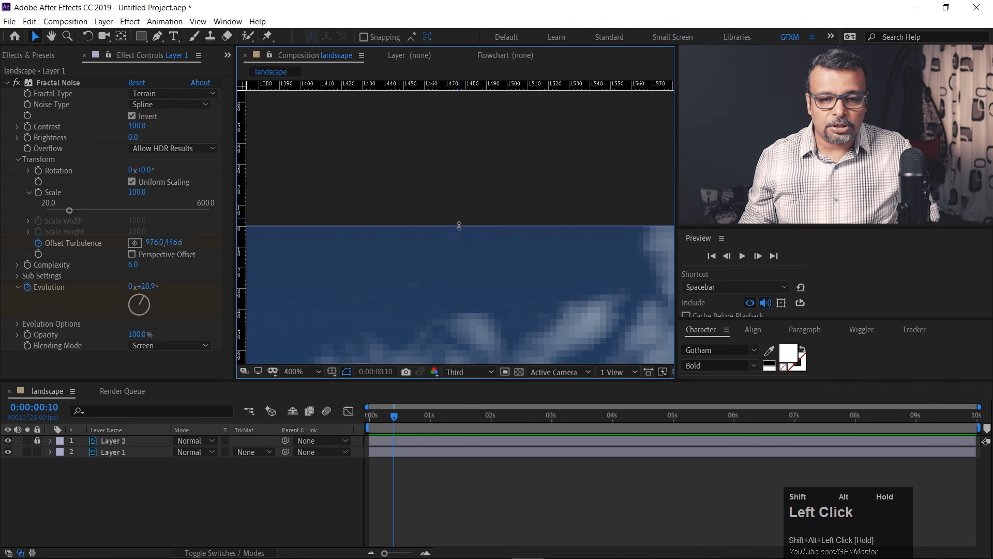
Add a second horizontal guide and align it with the lowest point of the horizon, where the hills meet the sky
scroll(455, 210, down, 6)
scroll(425, 297, down, 2)
key(space)
scroll(399, 272, up, 2)
scroll(399, 271, up, 2)
scroll(400, 271, down, 1)
drag(449, 82, 395, 210)
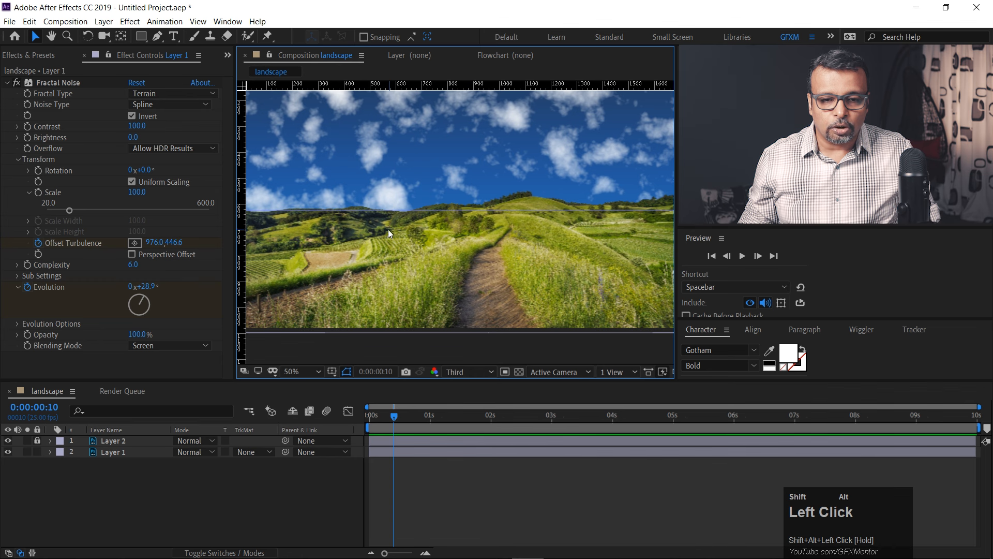
scroll(387, 211, up, 4)
key(space)
drag(386, 210, 539, 174)
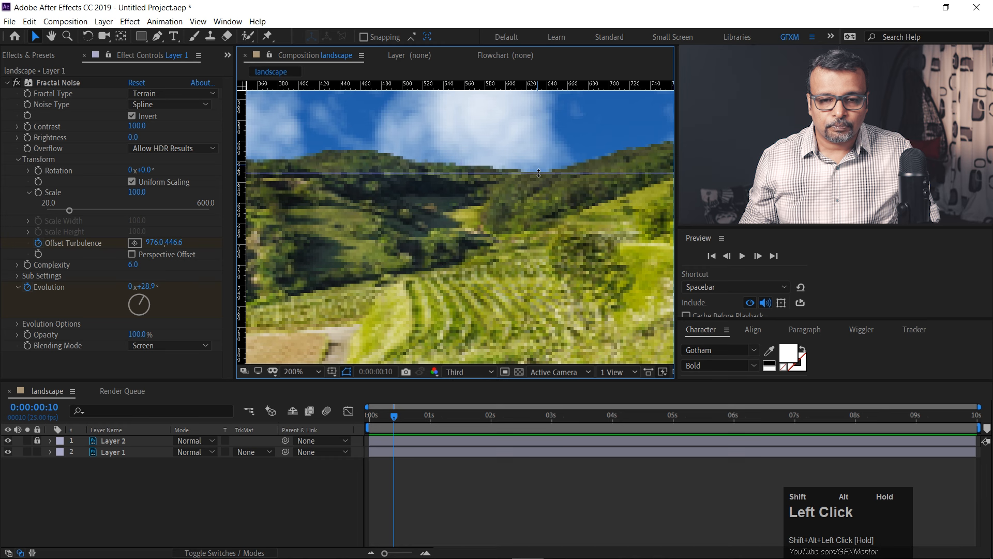
Collapse the Fractal Noise settings and apply the Corner Pin distortion effect to Layer 1
scroll(521, 173, down, 8)
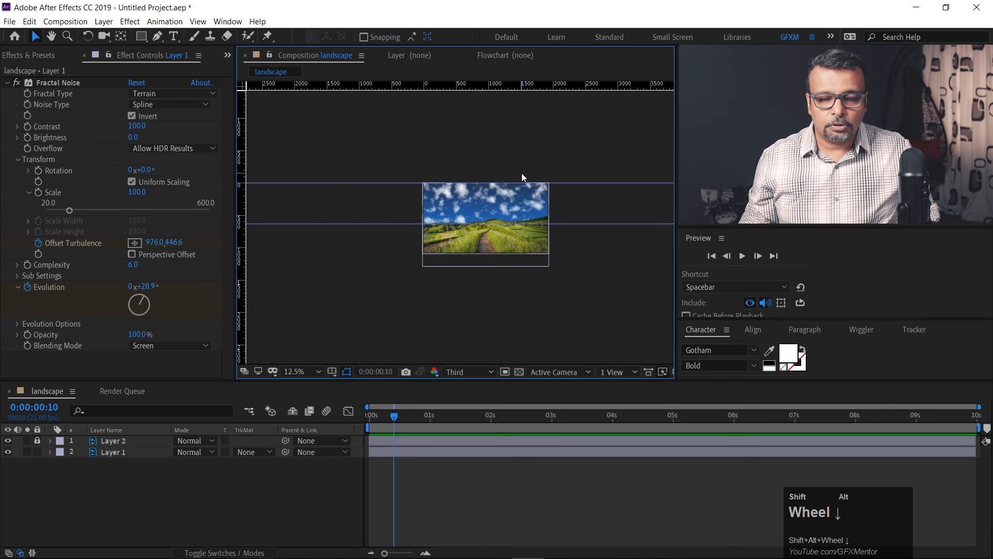
scroll(512, 215, up, 4)
key(space)
drag(511, 216, 473, 202)
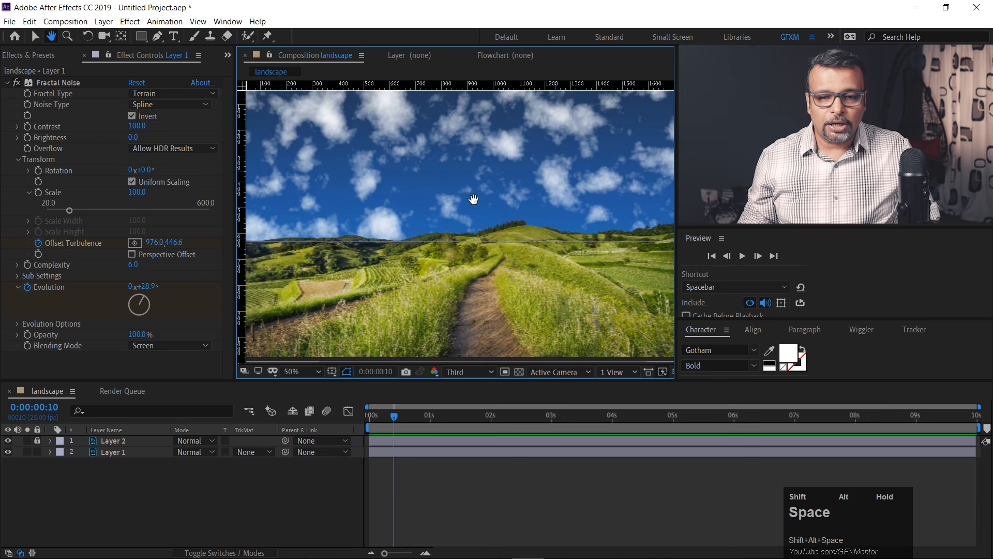
scroll(465, 199, down, 2)
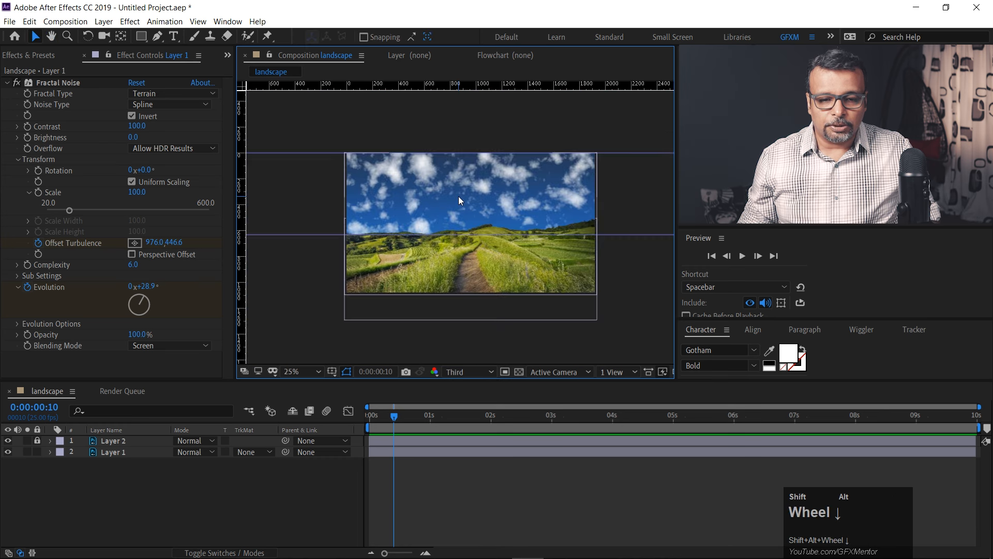
click(9, 82)
click(51, 82)
click(131, 187)
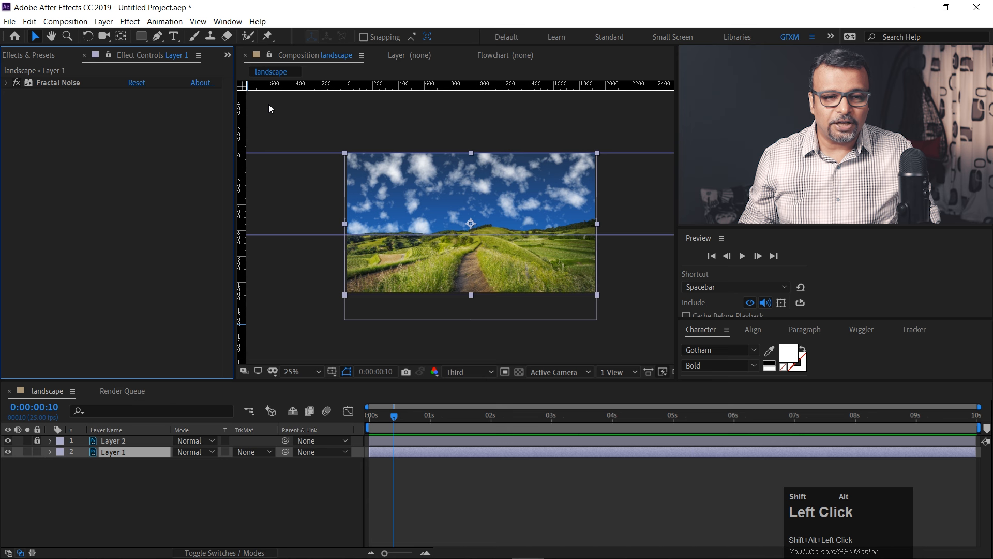
click(130, 22)
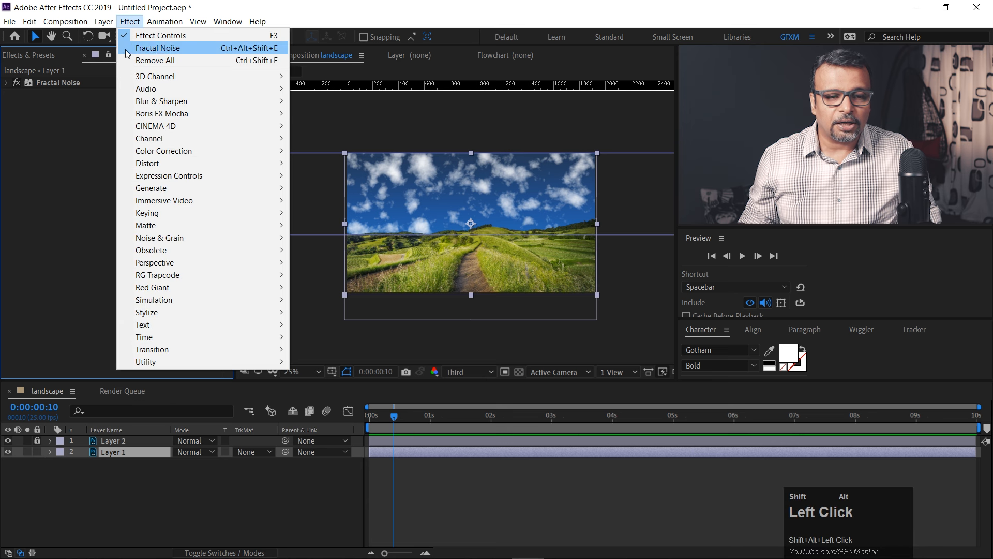
mouse_move(150, 164)
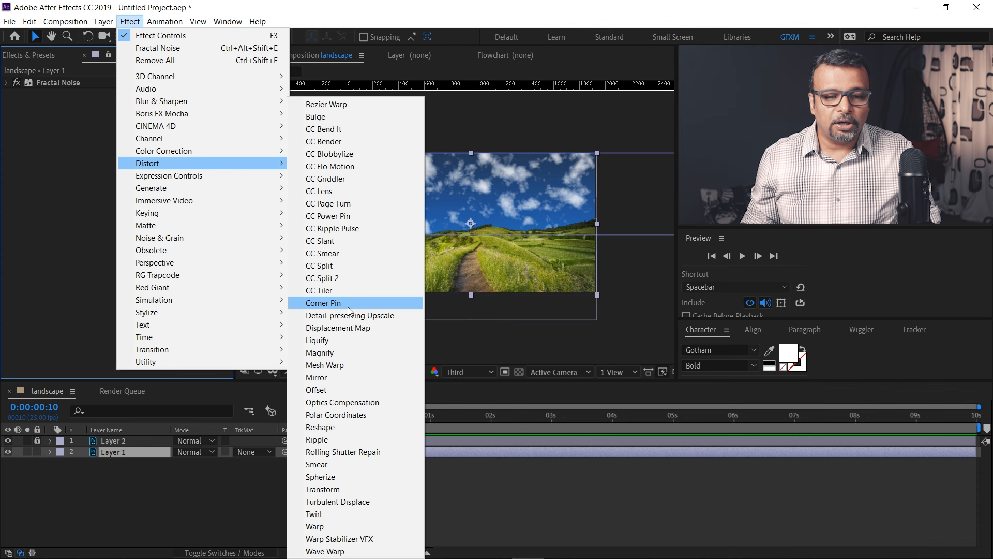
click(349, 307)
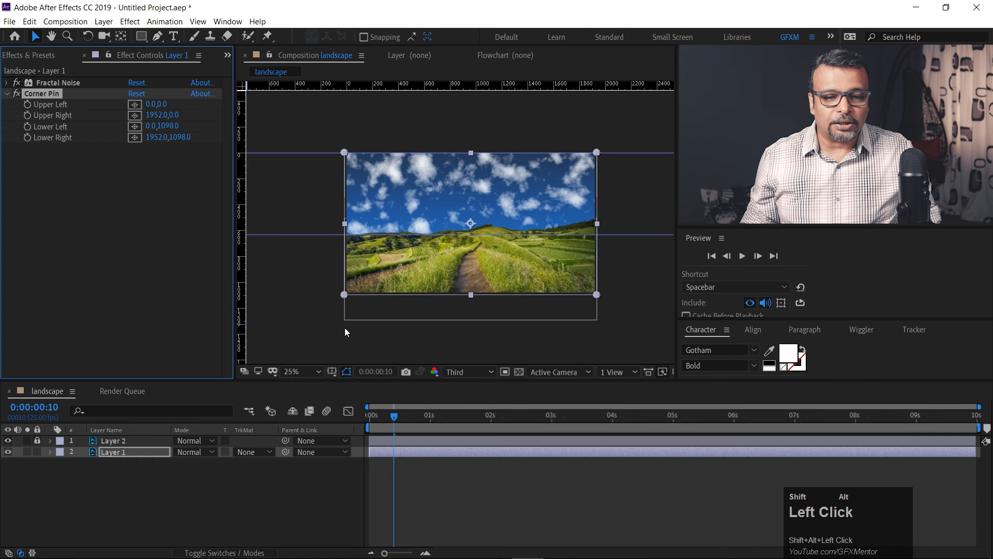
Raise both lower corner pins to the horizon guide, with Lower Left at 0, 631 and Lower Right at 1952, 631
mouse_move(344, 294)
mouse_down()
mouse_move(294, 198)
mouse_move(306, 225)
mouse_move(516, 200)
mouse_move(463, 209)
mouse_move(293, 282)
mouse_move(325, 312)
mouse_move(344, 294)
mouse_up()
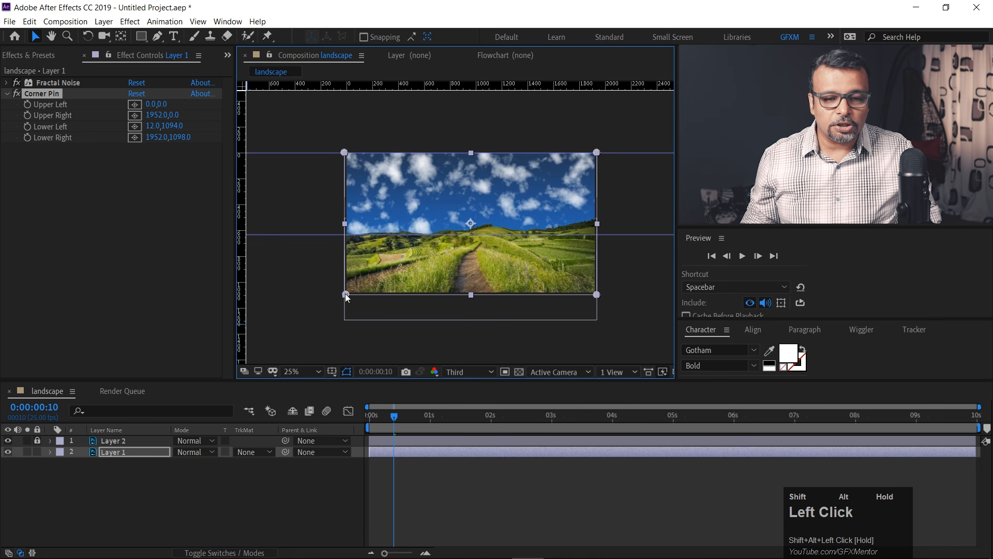
key(ctrl+shift+alt+z)
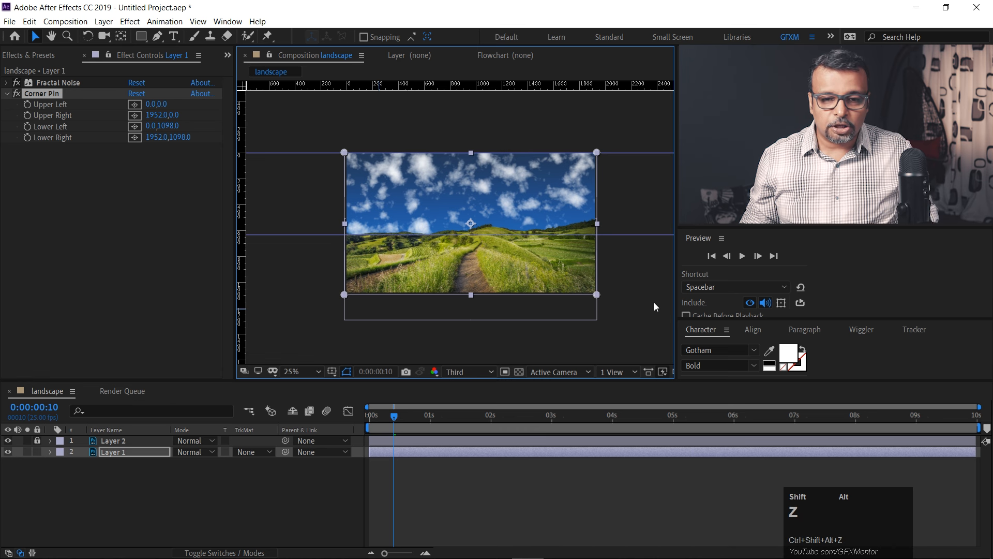
drag(597, 295, 593, 240)
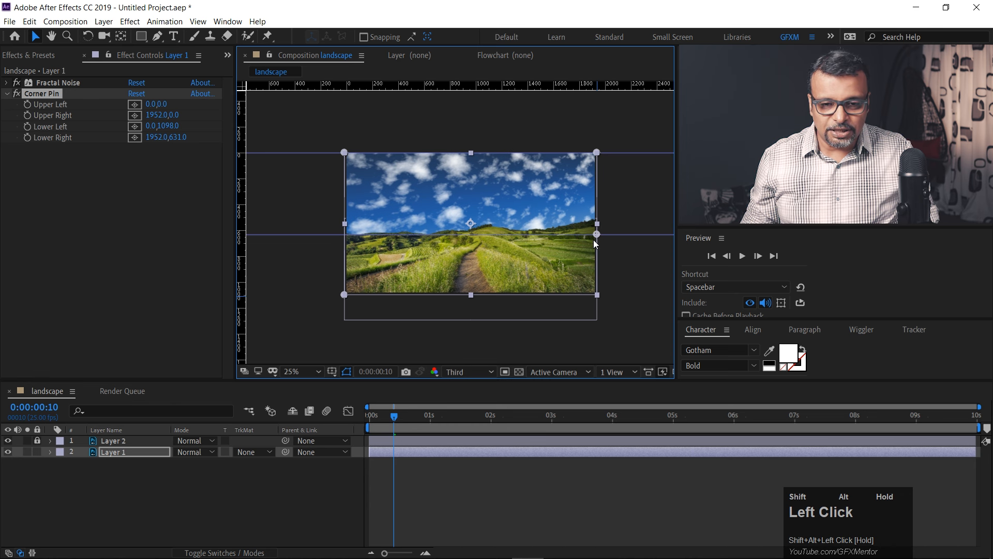
drag(344, 294, 342, 236)
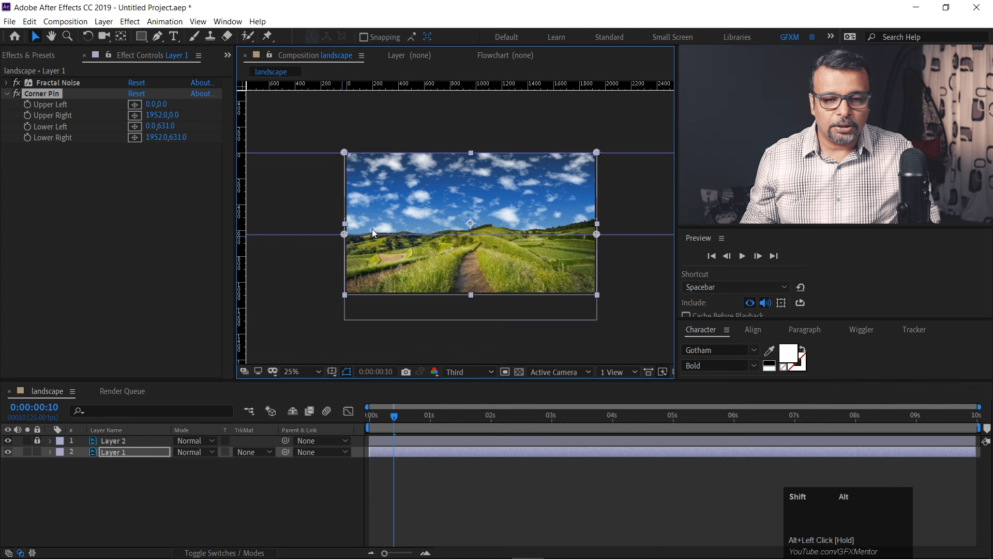
Spread the upper corner pins outward along the upper guide, with Upper Left at about -2496, -0.3 and Upper Right at 4496, -0.3
scroll(390, 206, down, 3)
scroll(390, 206, up, 3)
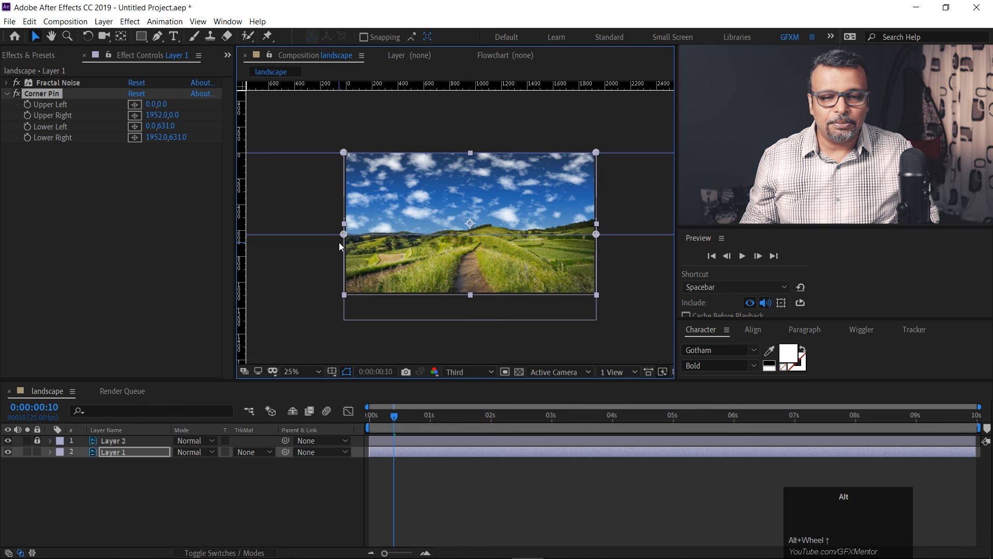
scroll(439, 231, down, 2)
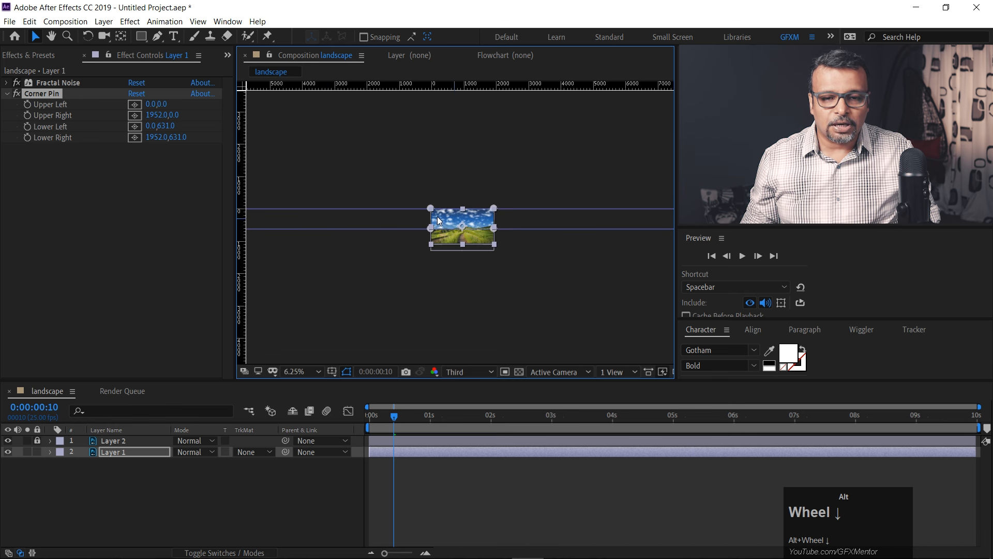
drag(431, 207, 359, 207)
drag(494, 208, 577, 210)
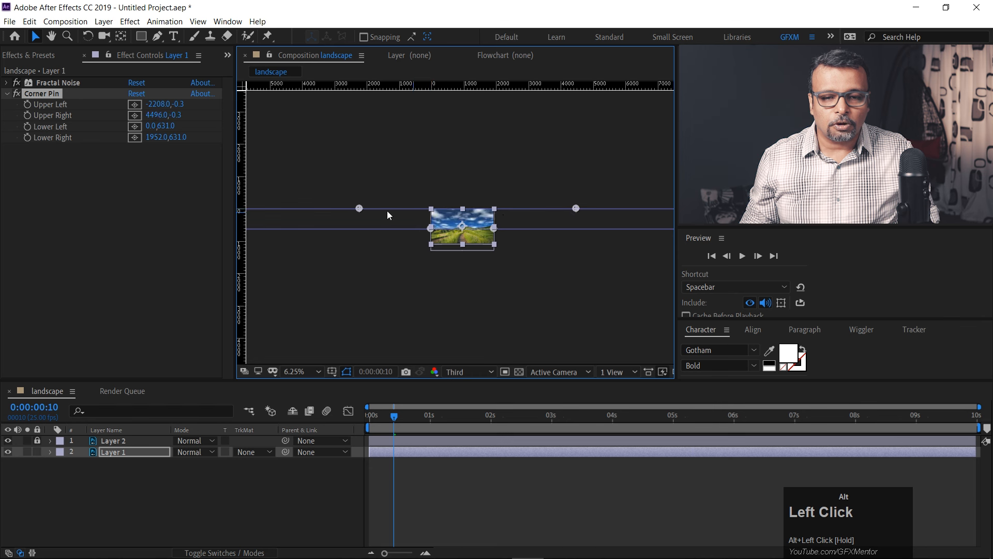
drag(358, 212, 349, 212)
scroll(470, 207, up, 6)
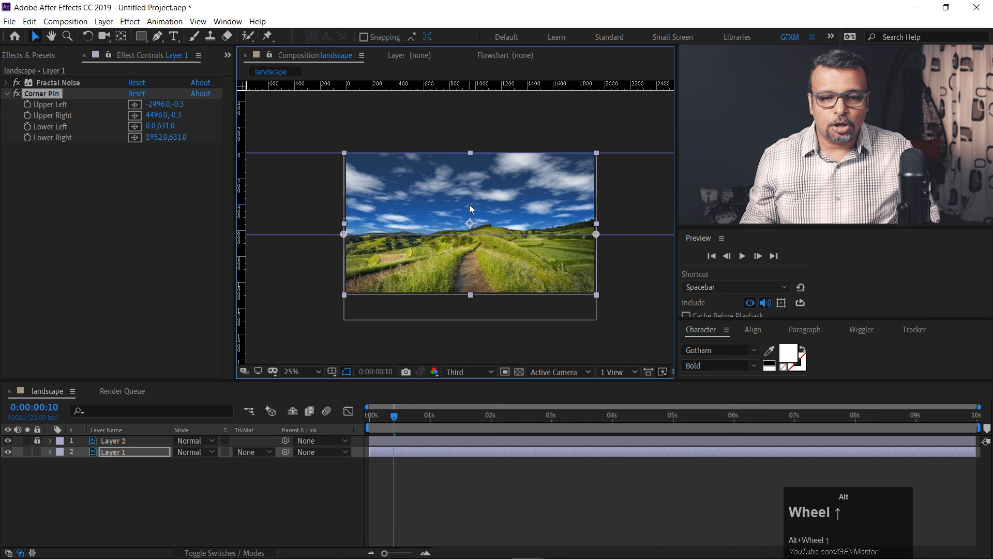
Preview the clouds moving in perspective and return to the first frame
scroll(470, 204, down, 2)
key(alt+space)
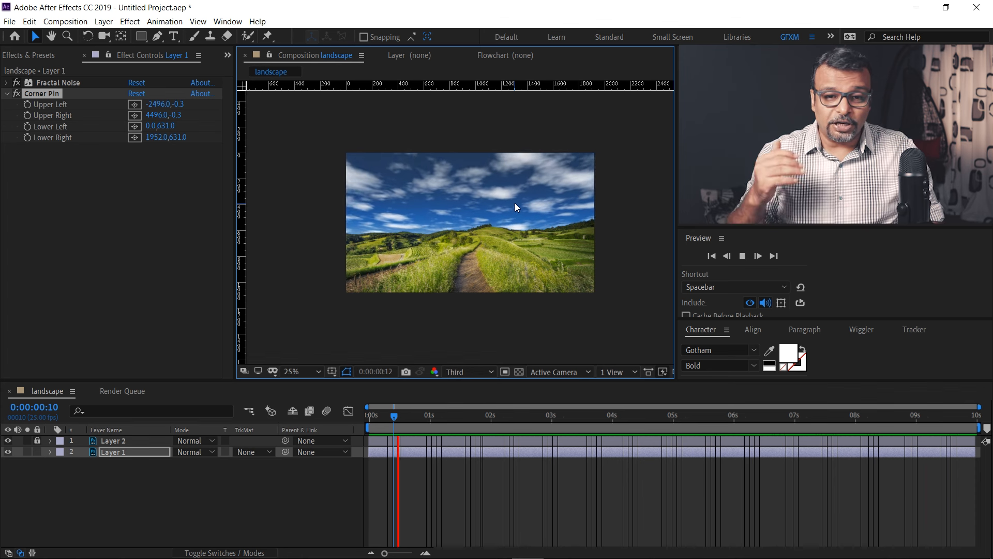
key(alt+space)
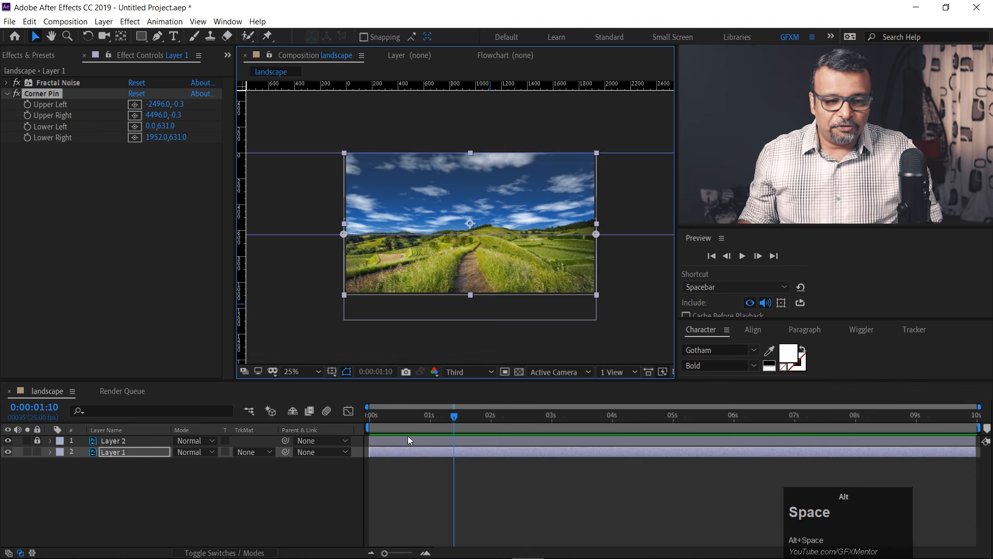
alt+click(369, 415)
Duplicate Layer 1 together with its effects and select the copy directly above it
alt+click(107, 454)
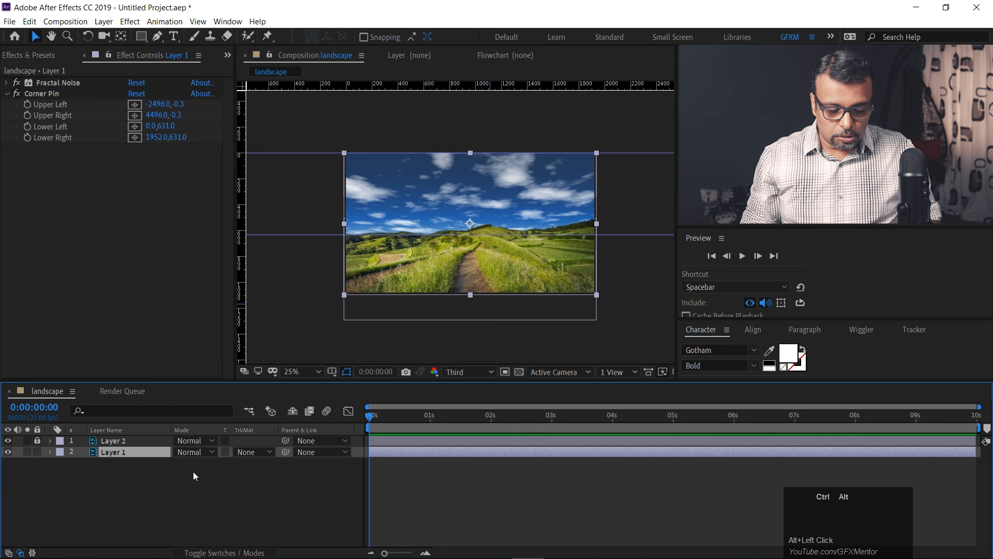
key(ctrl+d)
click(137, 486)
click(113, 454)
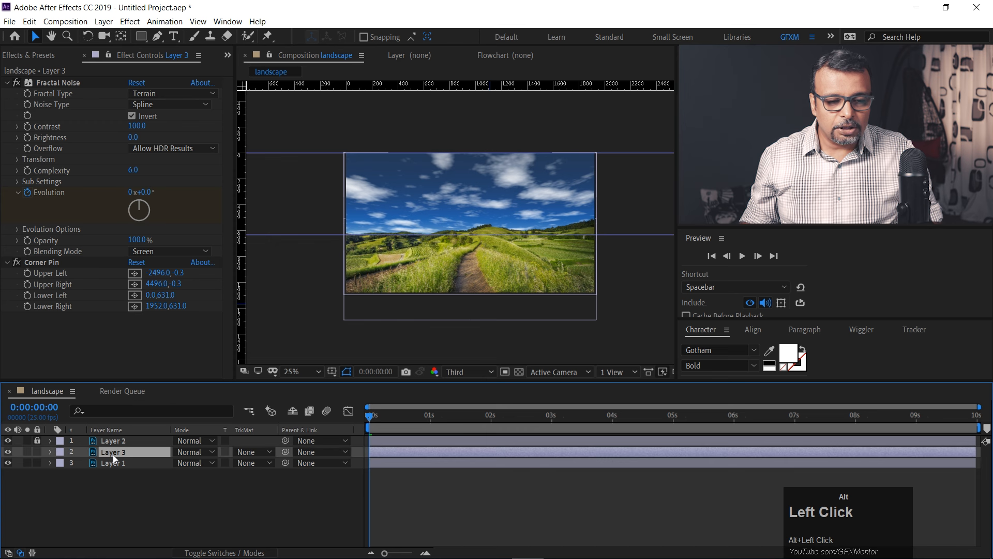
Turn off the Corner Pin effect on the duplicated cloud layer and set its Fractal Noise Blending Mode to None
click(16, 263)
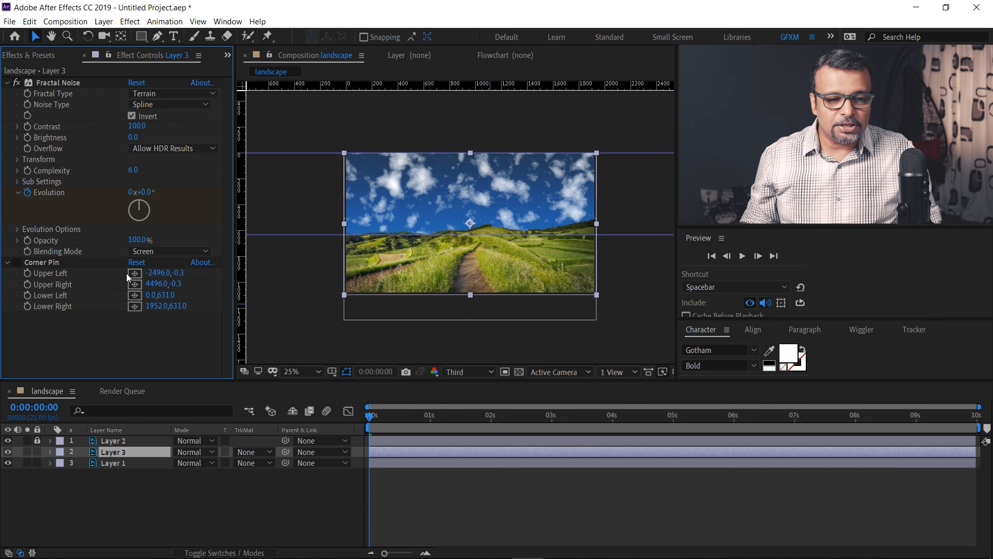
click(166, 249)
click(167, 264)
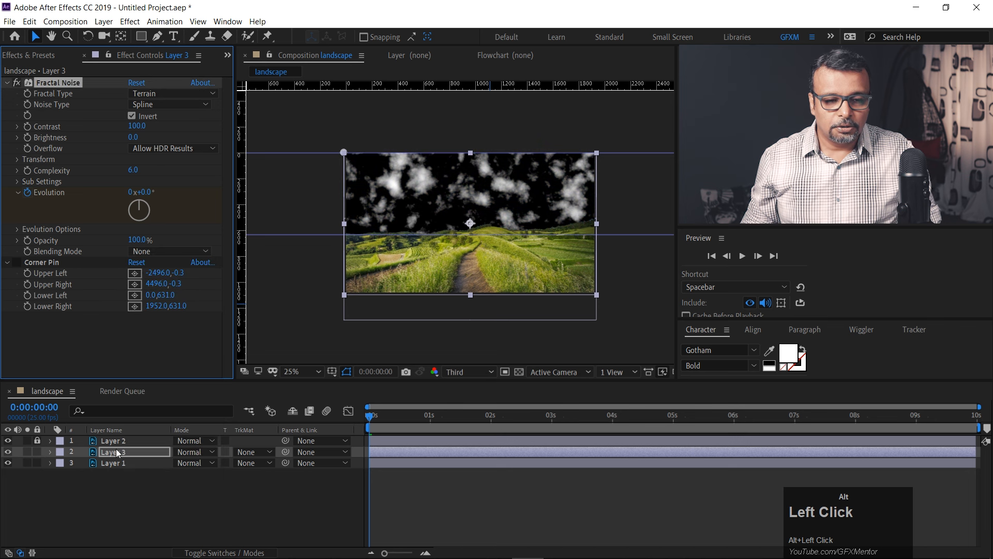
Turn off Invert in the duplicated cloud layer's Fractal Noise and move that layer to the top of the stack
click(131, 115)
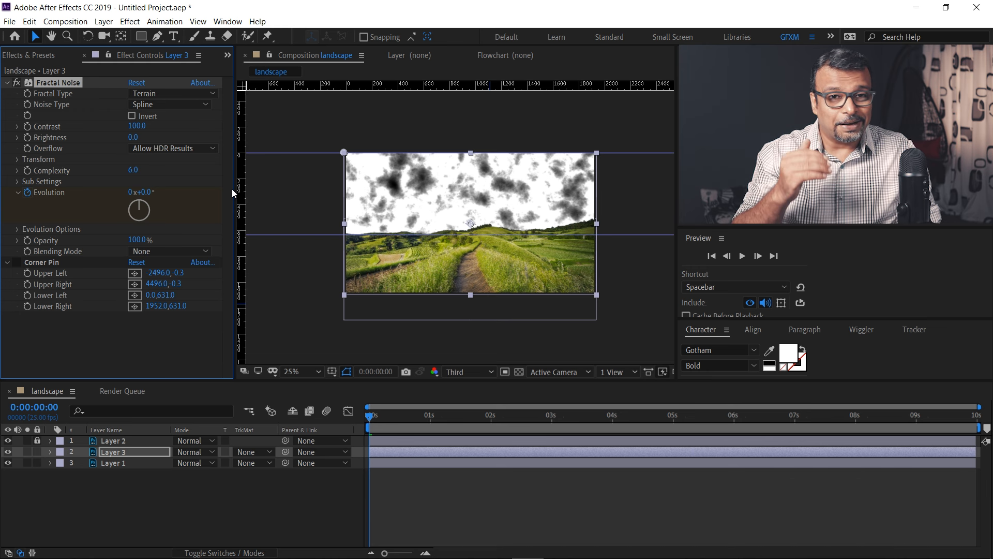
drag(123, 453, 119, 438)
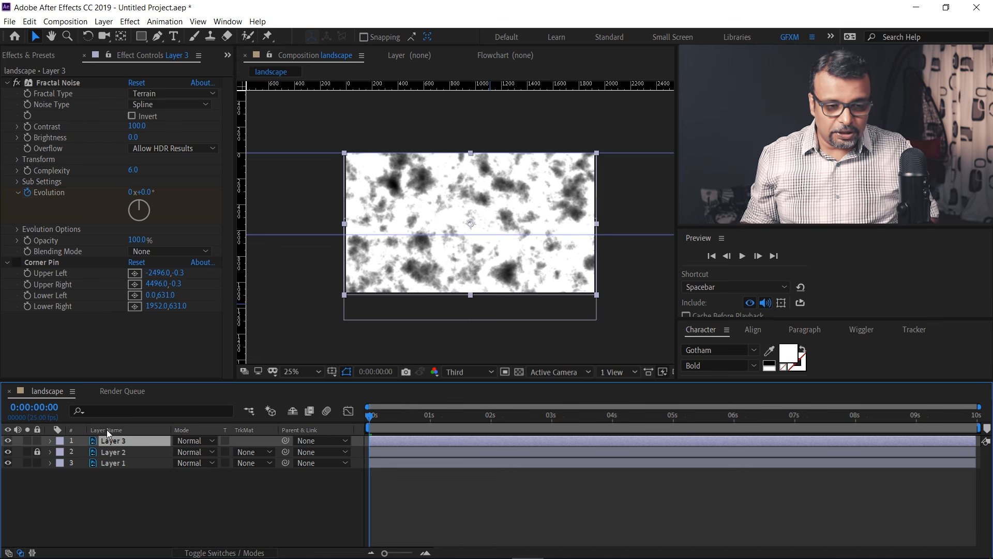
Pre-compose Layer 3 into a new composition named shadow, moving all attributes into it
key(ctrl+alt)
key(ctrl+shift+alt+c)
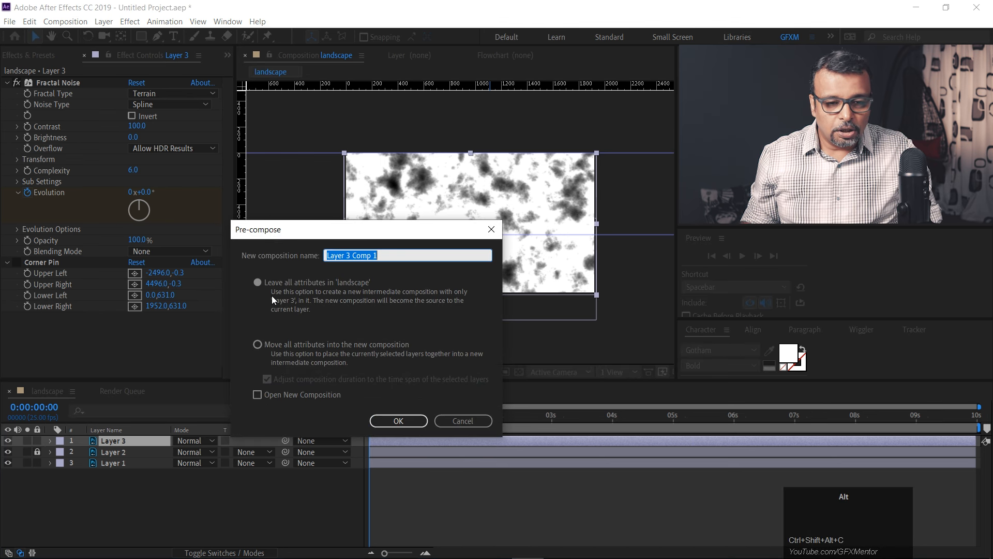
alt+click(258, 344)
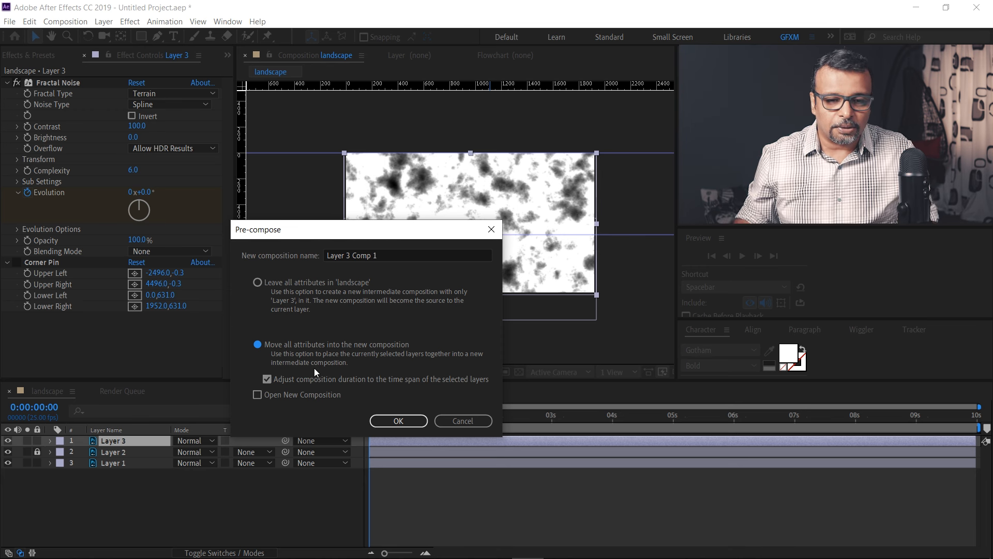
click(388, 260)
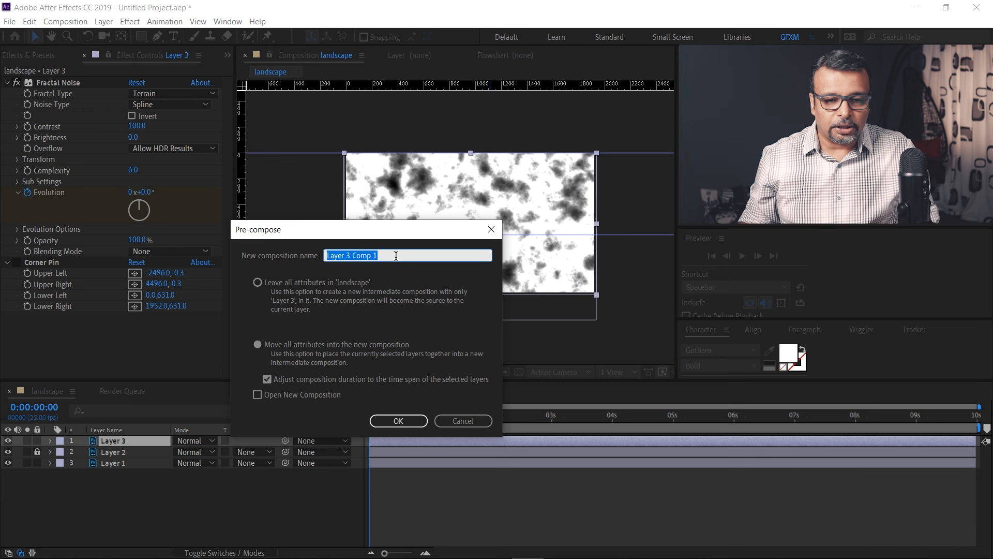
text(shadow)
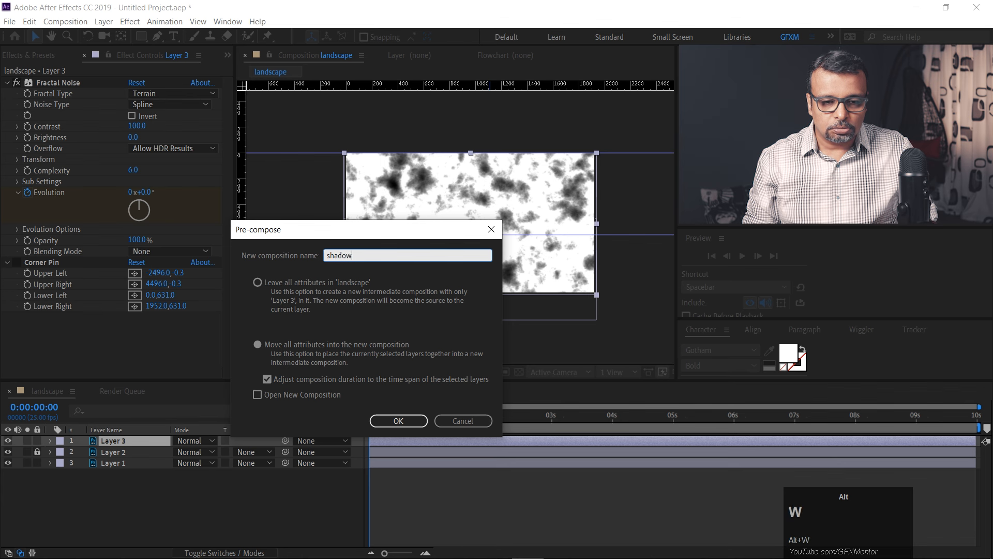
click(392, 420)
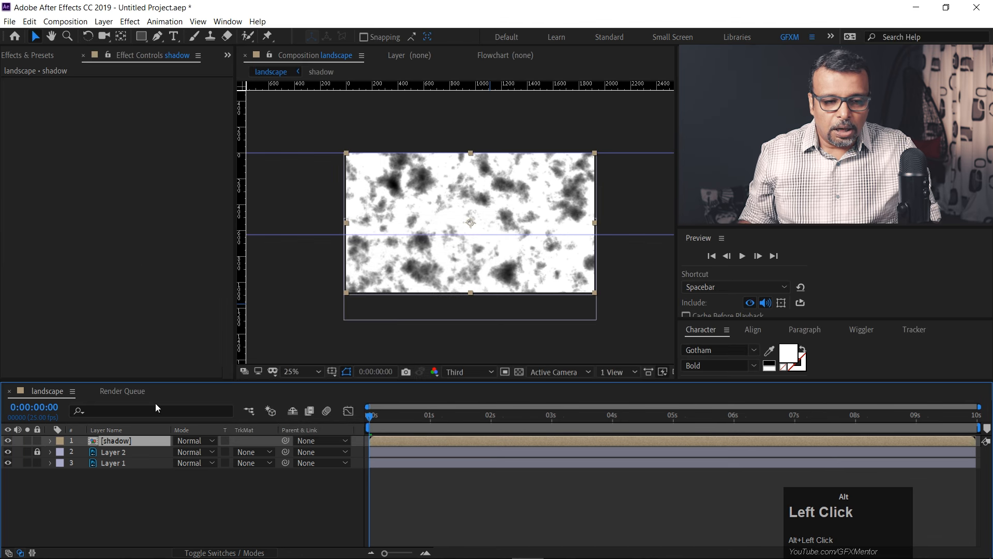
Flip the shadow layer vertically, preview its reversed motion and return to the first frame
key(space)
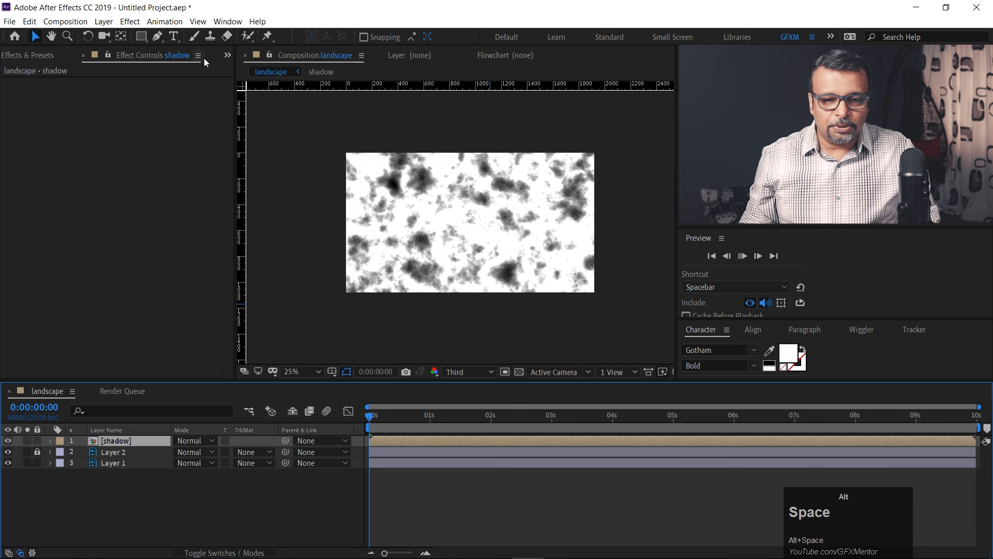
key(space)
click(104, 22)
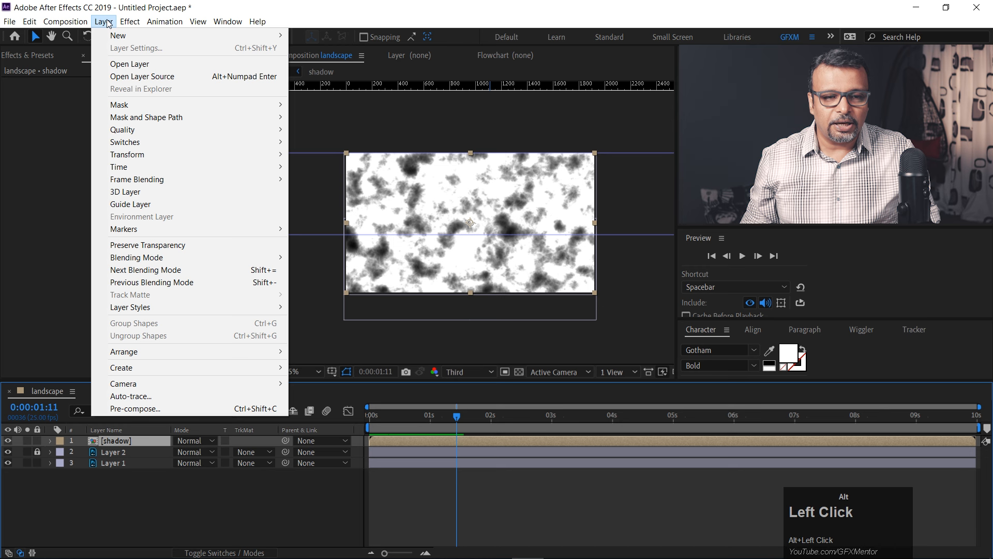
mouse_move(144, 154)
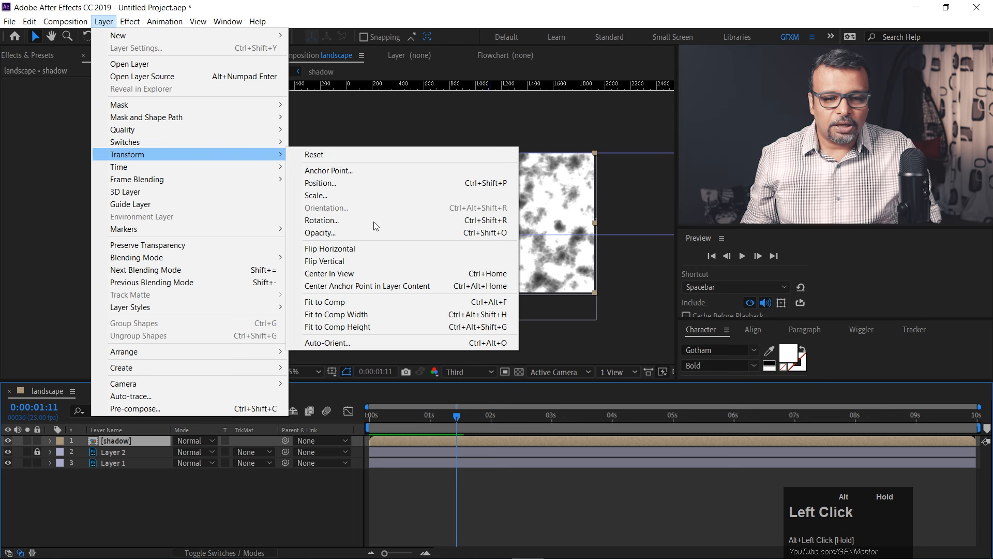
click(339, 262)
key(space)
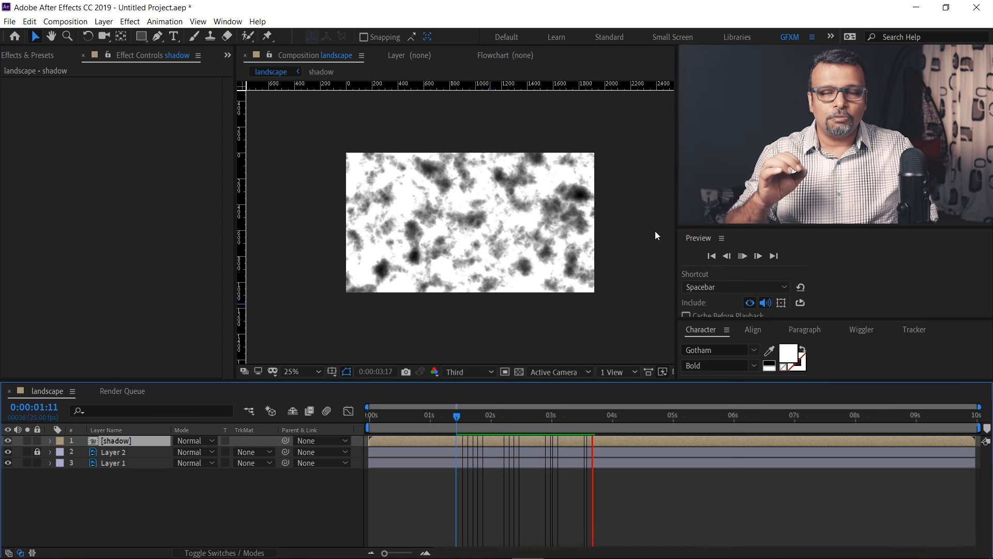
key(alt+space)
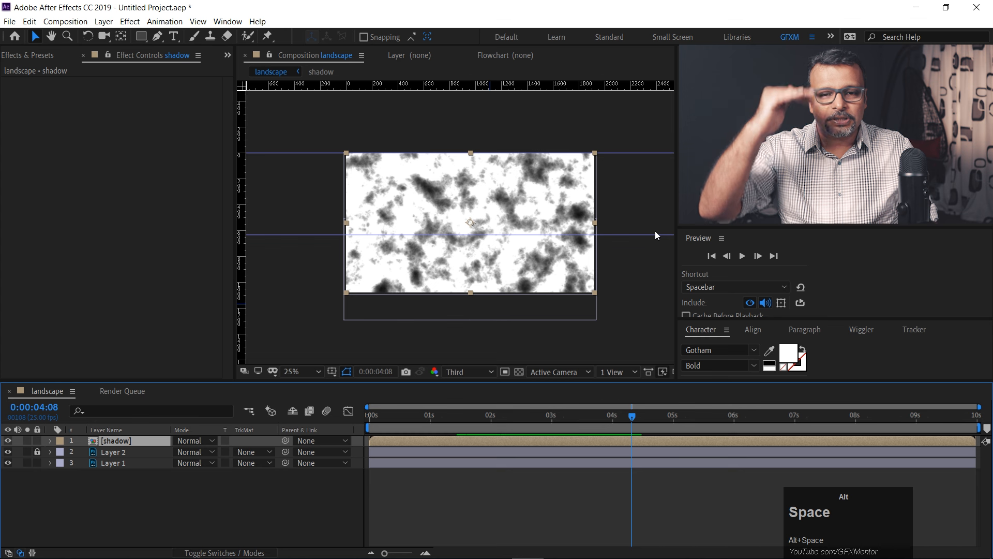
key(Home)
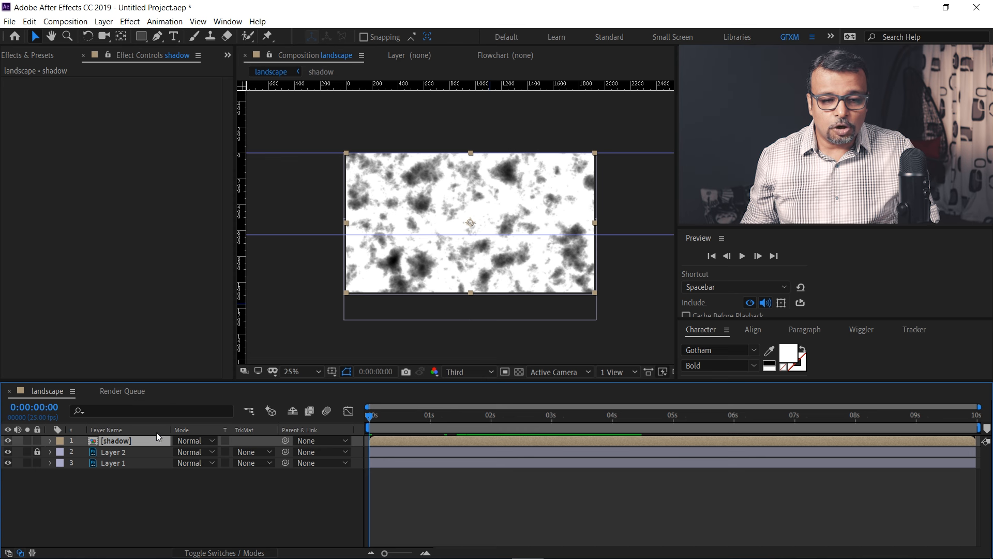
Hide the shadow layer, then unlock Layer 2 and place a duplicate of it above the shadow layer
alt+click(8, 440)
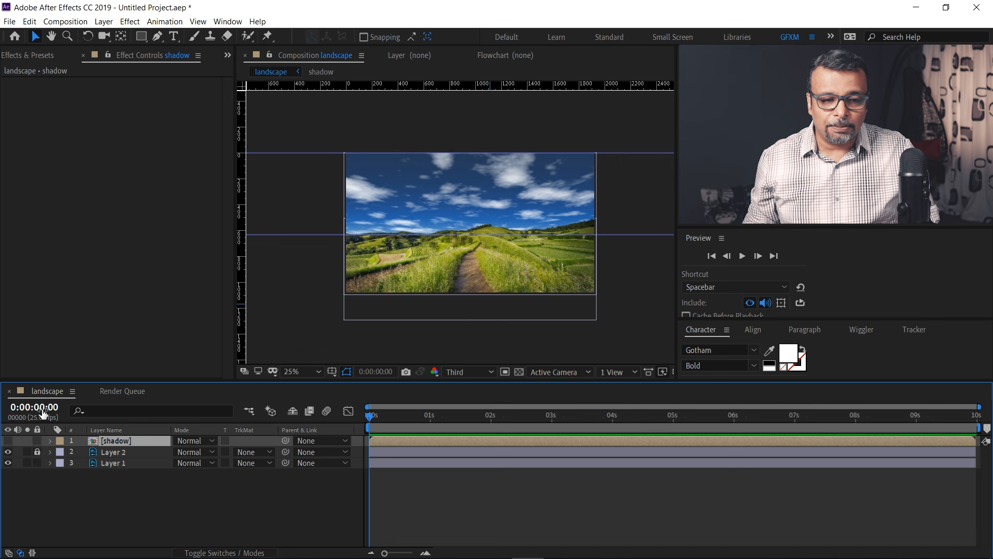
alt+click(8, 440)
click(37, 452)
click(101, 453)
alt+click(7, 440)
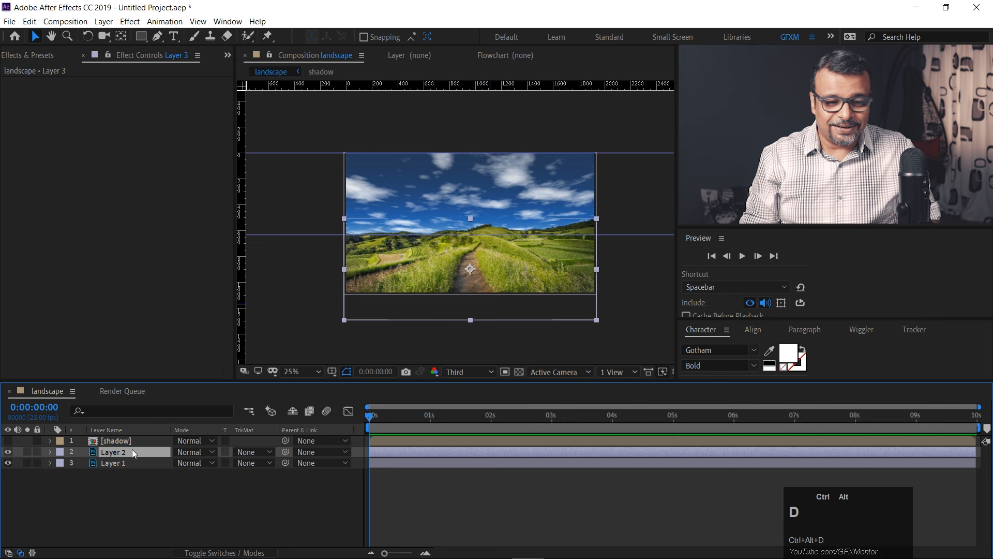
key(ctrl+alt+d)
drag(108, 452, 114, 437)
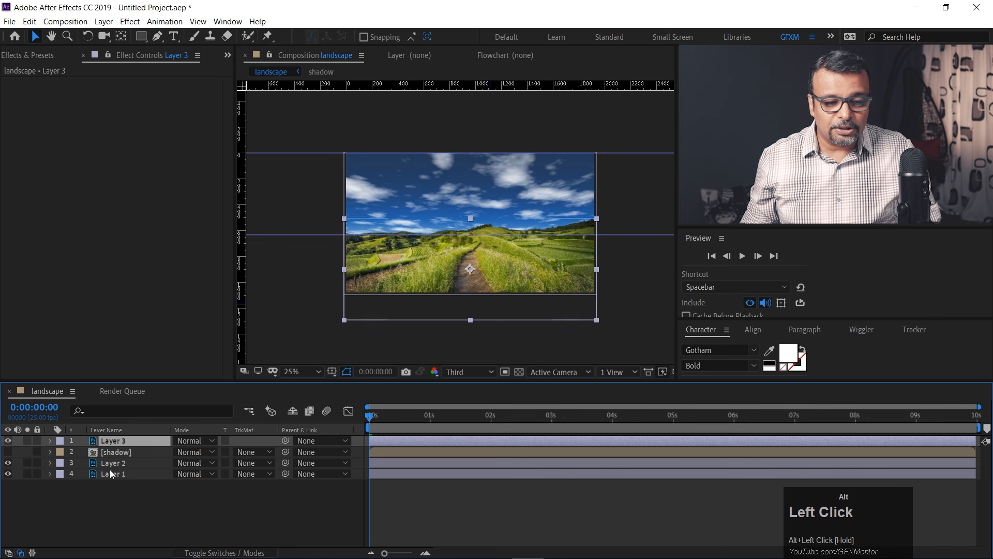
Show the shadow layer again and set its track matte to Alpha Matte "Layer 3"
click(8, 452)
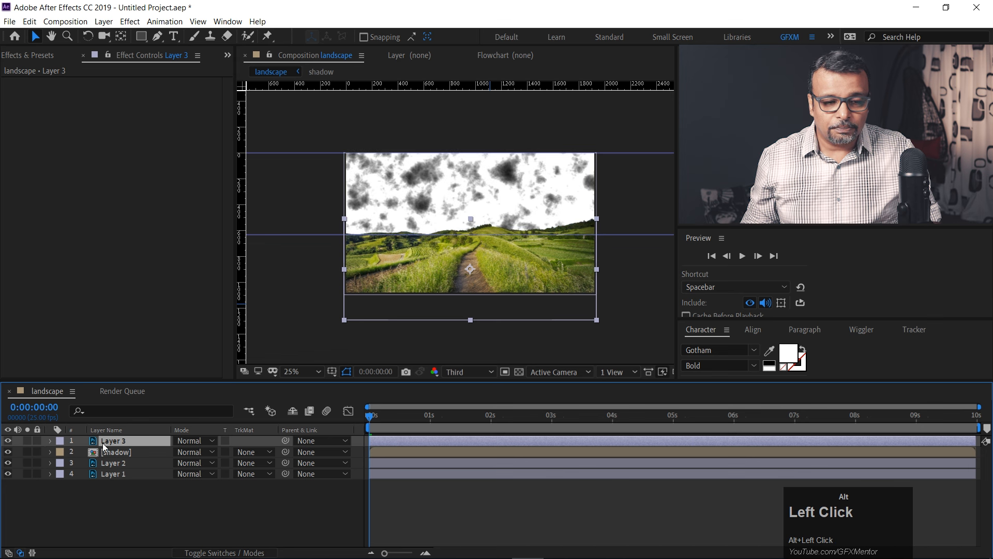
click(255, 452)
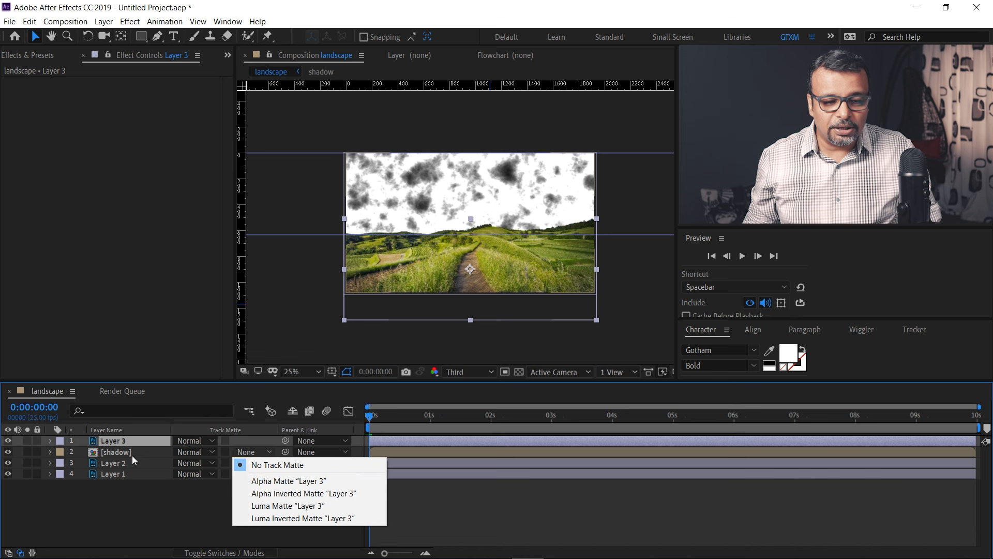
click(254, 482)
scroll(499, 235, up, 2)
scroll(499, 236, down, 2)
Preview the shadow pattern moving across the land area and return to the first frame
key(space)
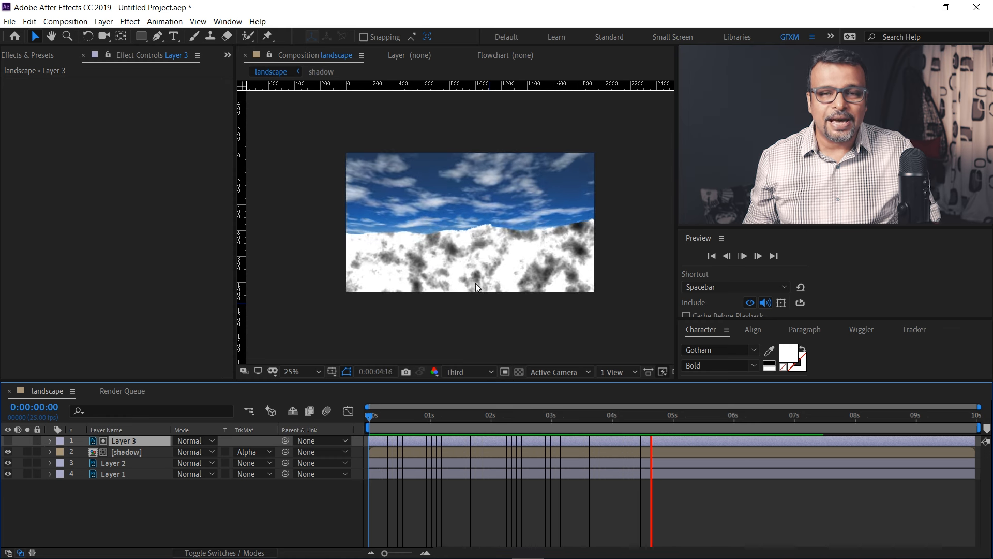
key(alt+space)
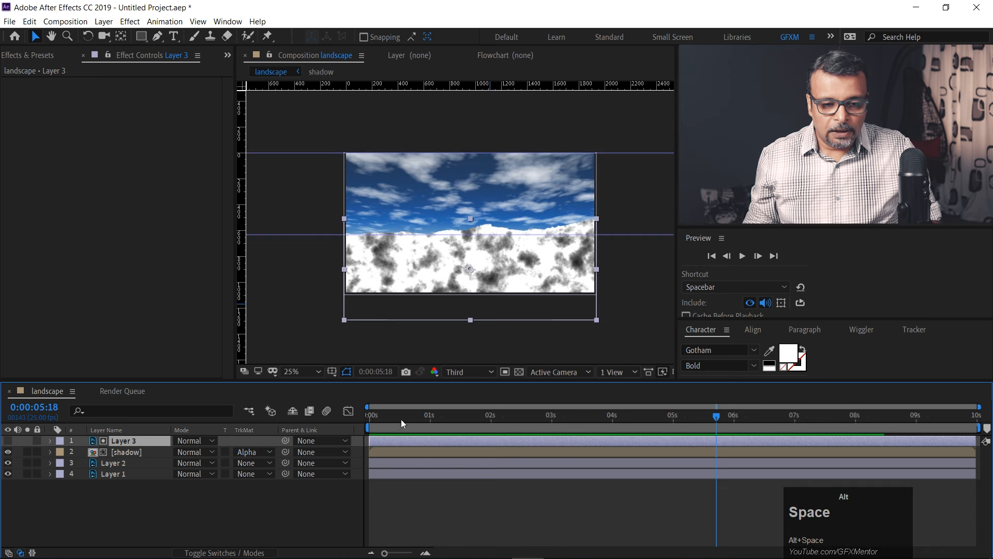
alt+click(370, 414)
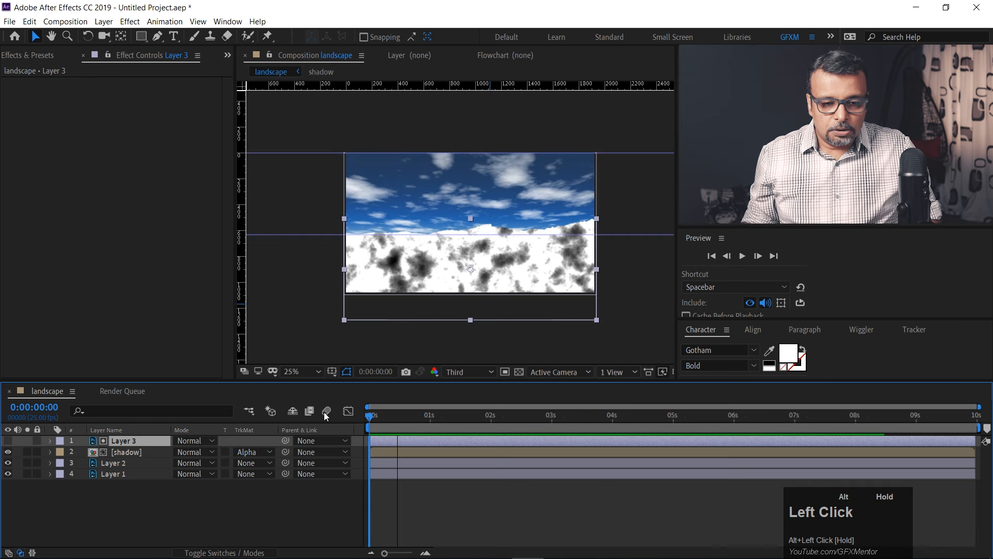
Set the shadow layer's blending mode to Multiply and preview the shadows moving over the land
click(196, 441)
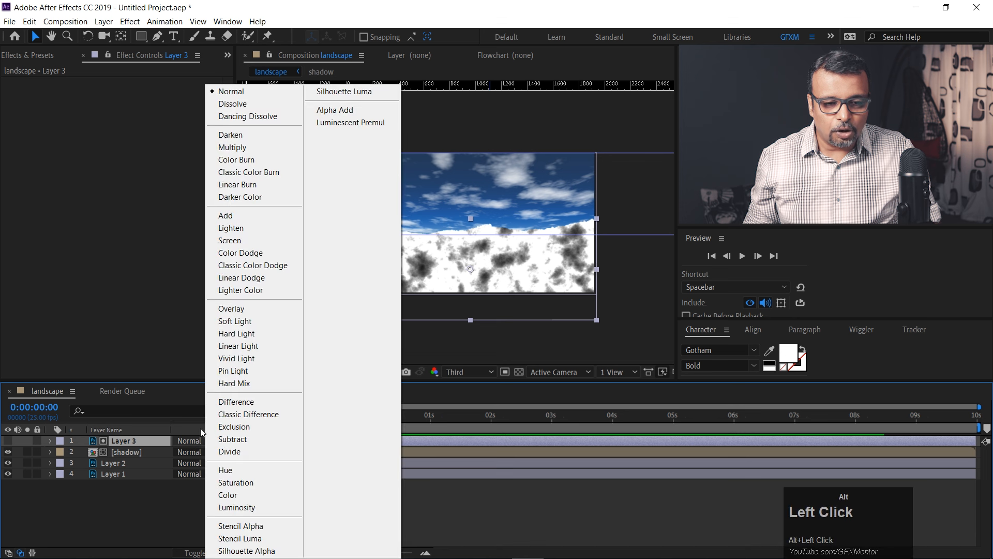
click(137, 456)
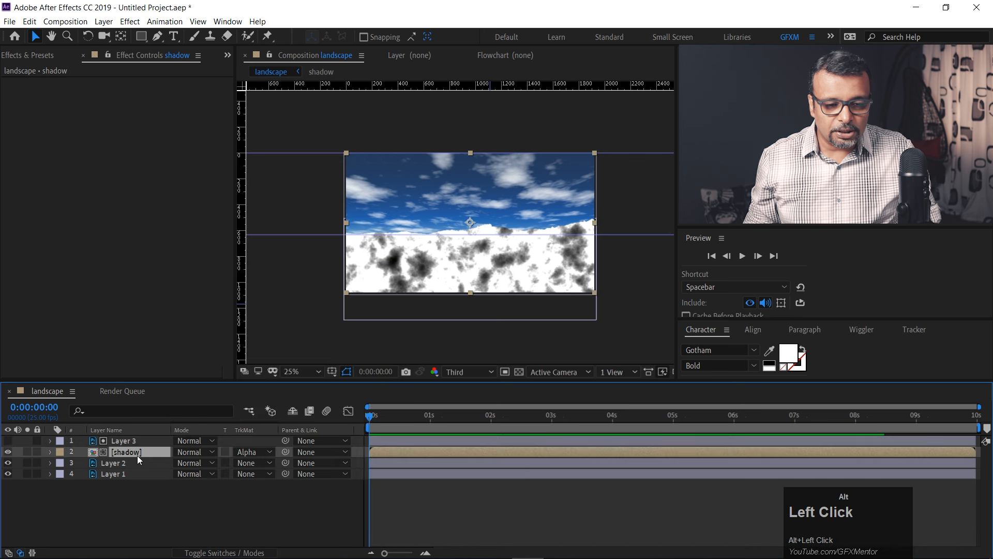
click(195, 453)
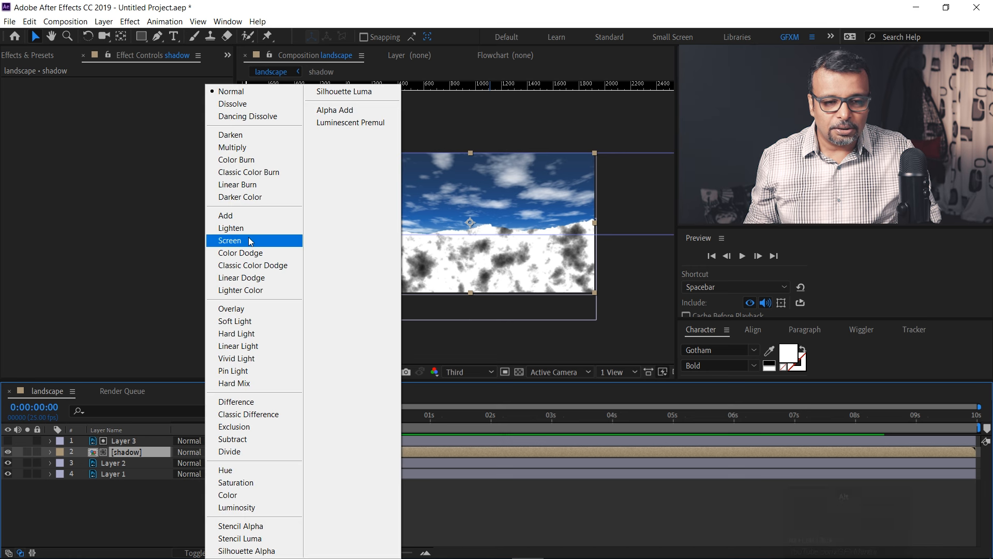
click(246, 149)
key(space)
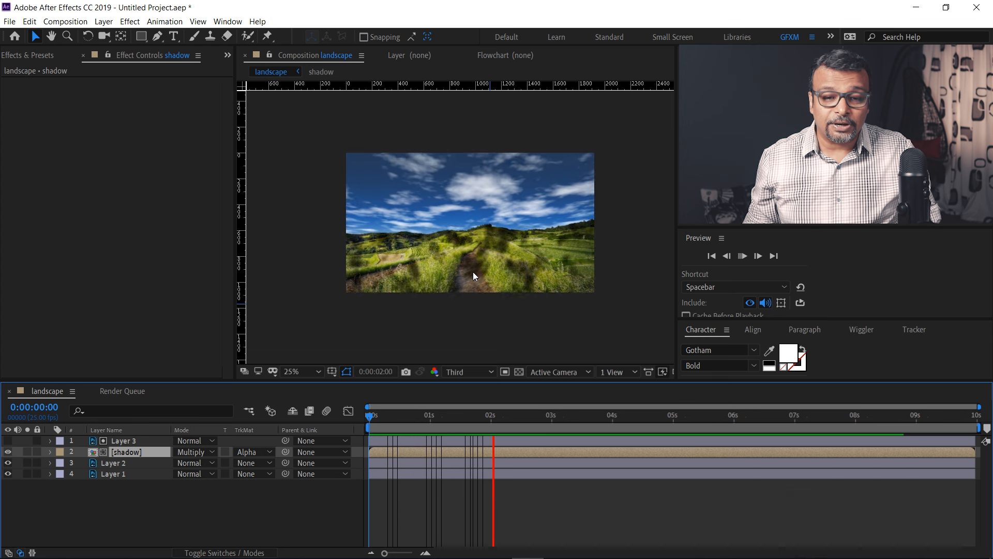
key(space)
Select Layer 1's Corner Pin effect and place two vertical guides through its Upper Left and Upper Right pins
scroll(451, 257, down, 4)
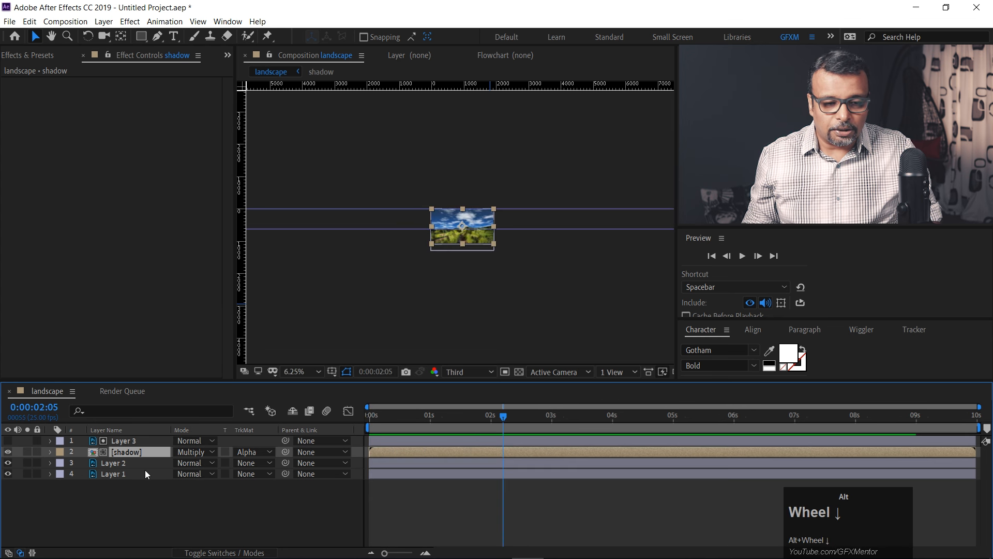
click(121, 476)
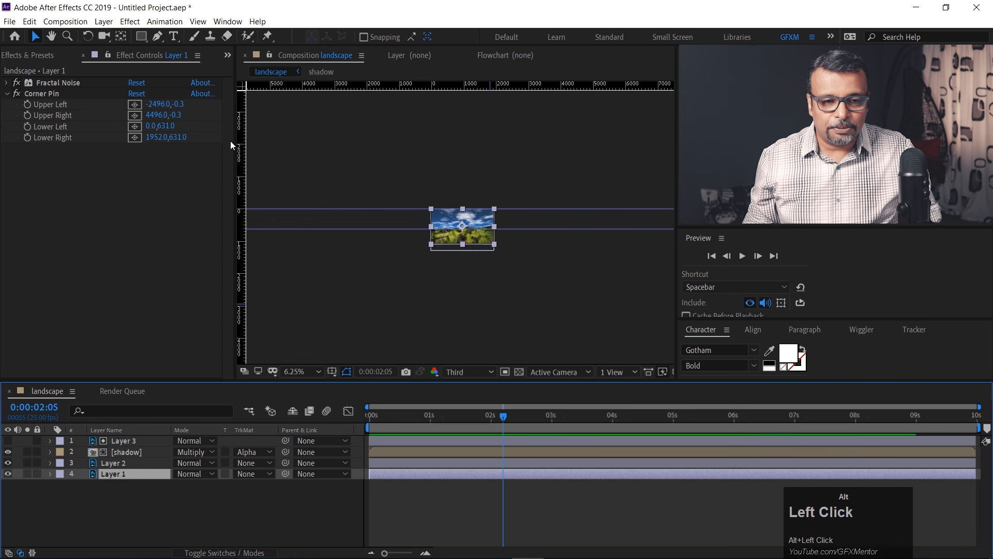
alt+click(42, 94)
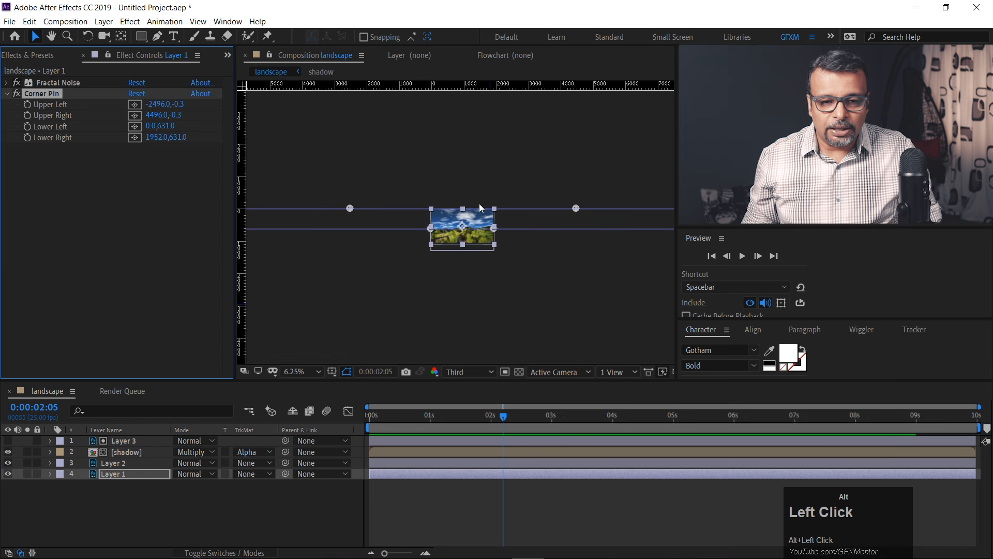
scroll(479, 203, up, 1)
scroll(479, 207, down, 1)
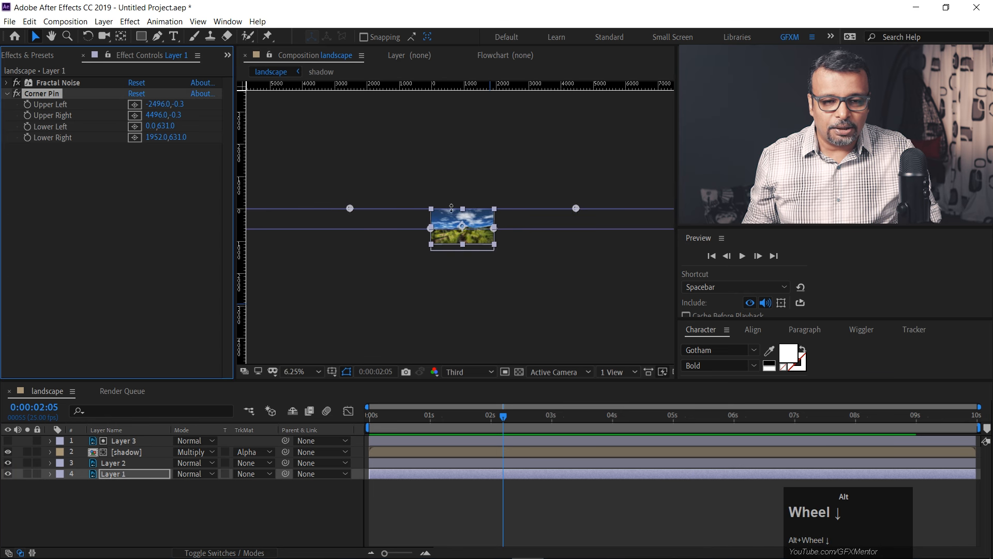
alt+click(350, 209)
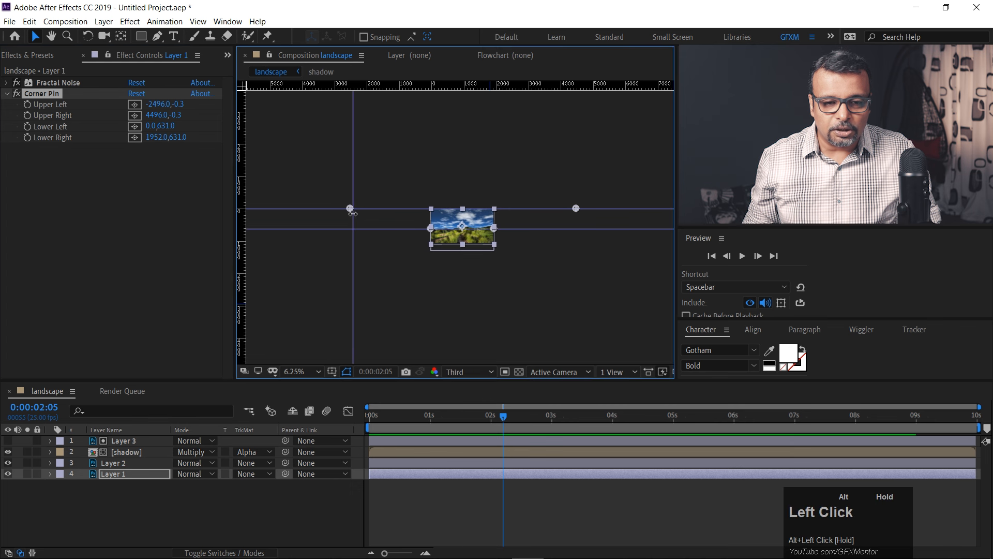
drag(244, 242, 576, 211)
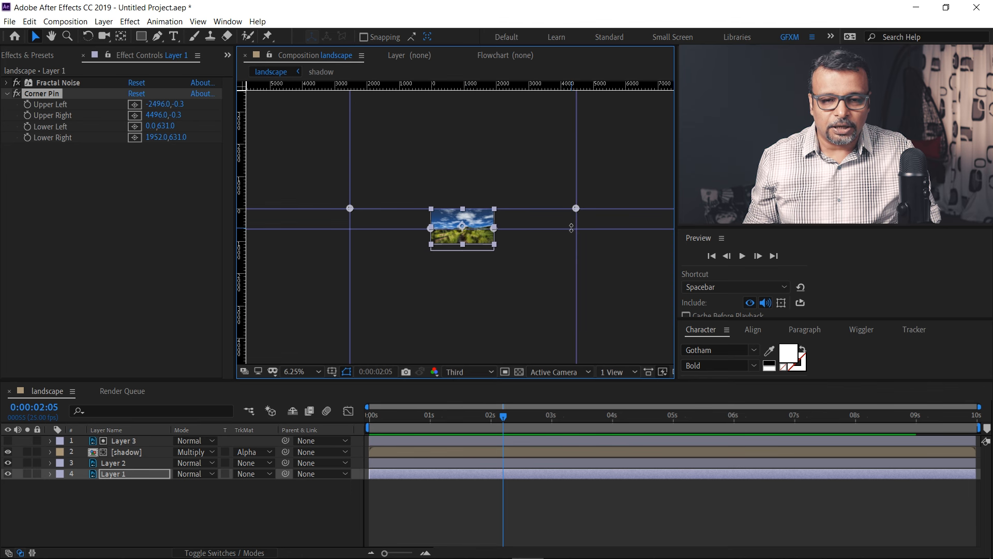
scroll(571, 227, up, 2)
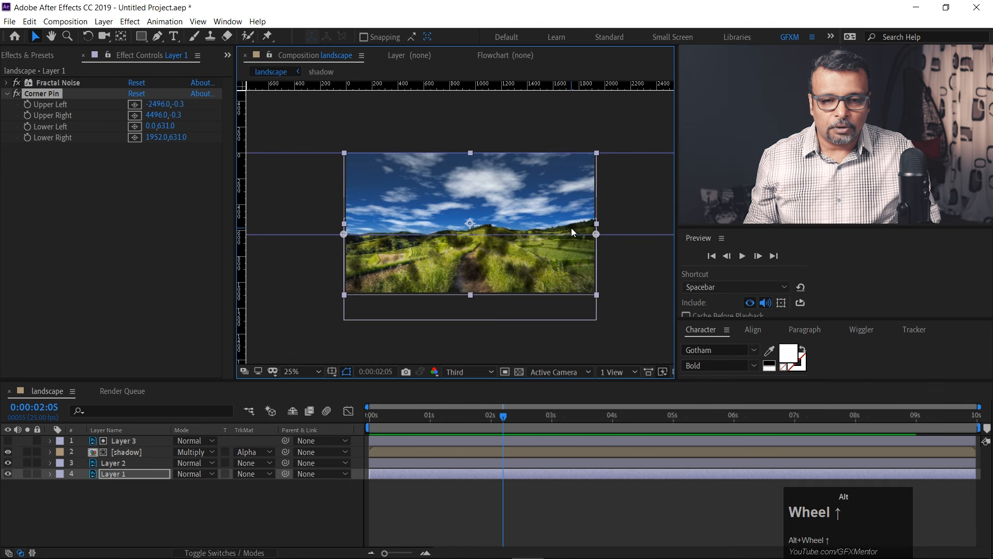
Toggle the visibility of Layer 2 and the shadow layer off and on to check what each contributes
alt+click(118, 462)
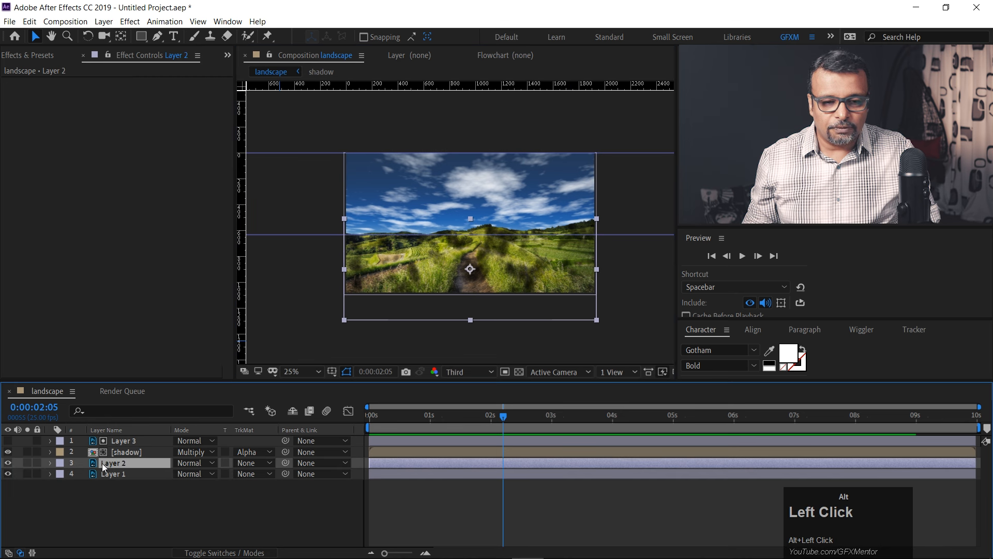
click(8, 462)
click(7, 462)
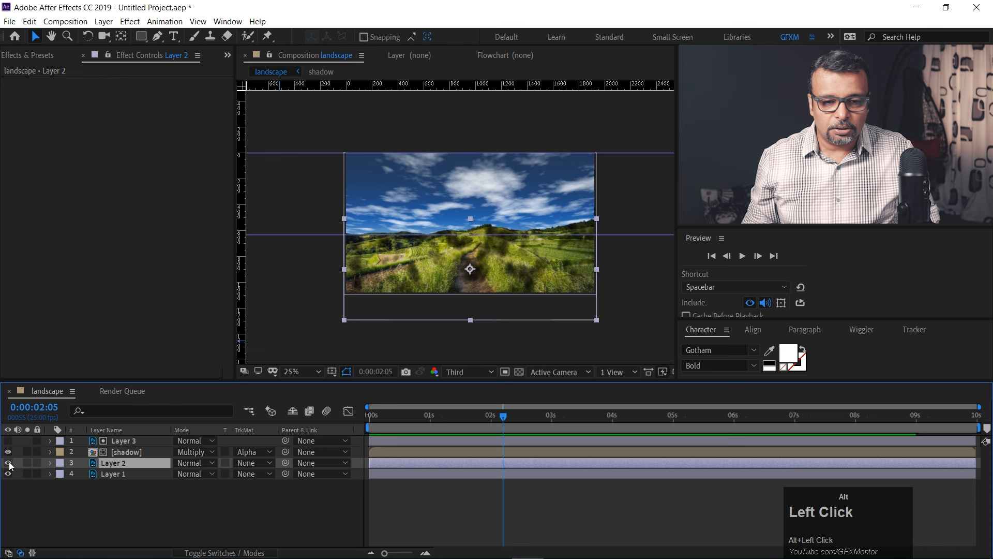
click(8, 452)
click(8, 452)
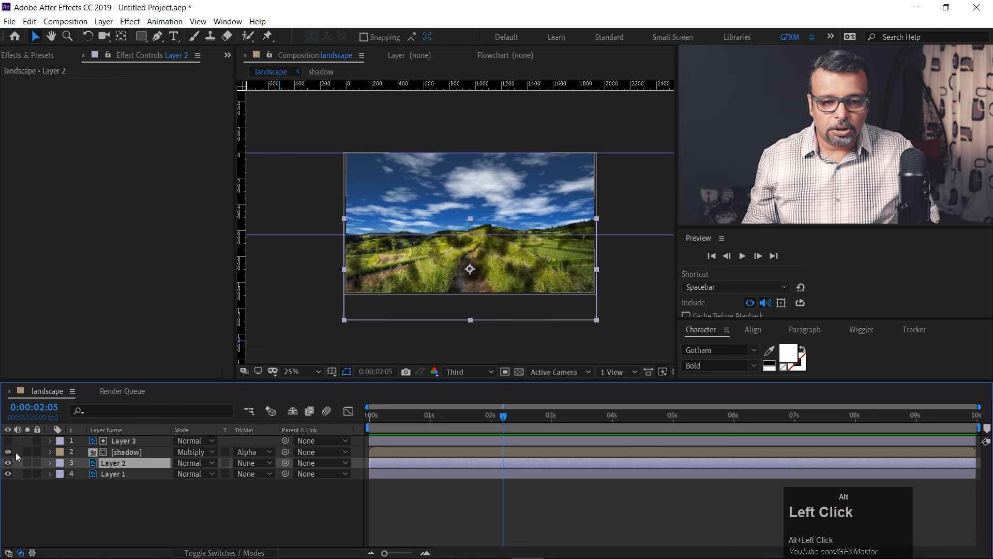
Apply Corner Pin to the shadow layer and move its Lower Left pin to 0, 449 and Lower Right pin to 1936, 449 on the horizon guide
click(114, 454)
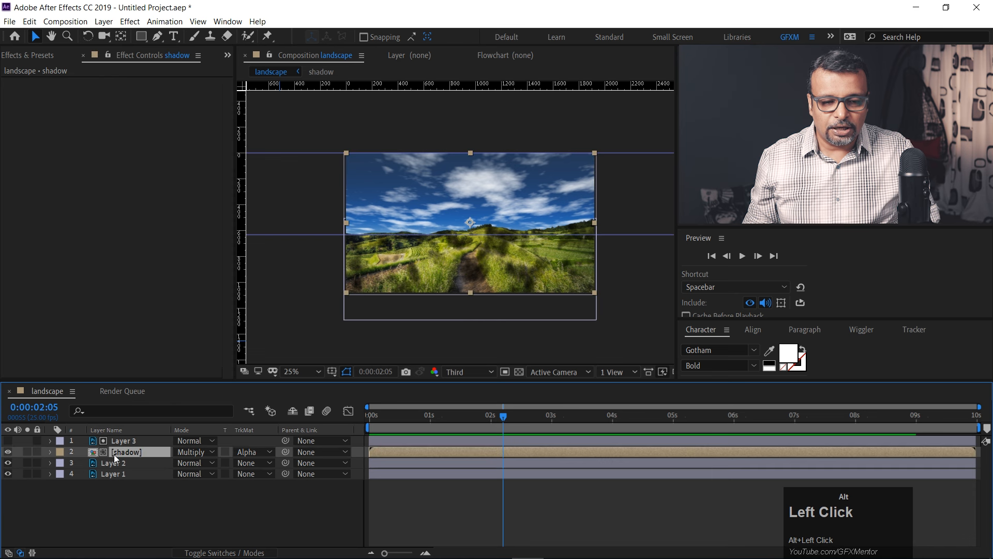
click(130, 21)
mouse_move(157, 140)
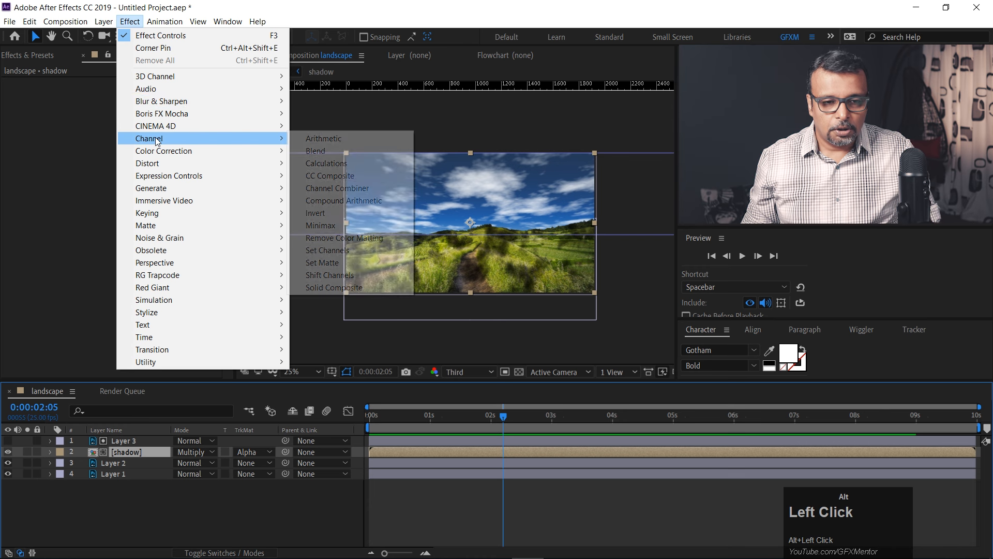
mouse_move(161, 164)
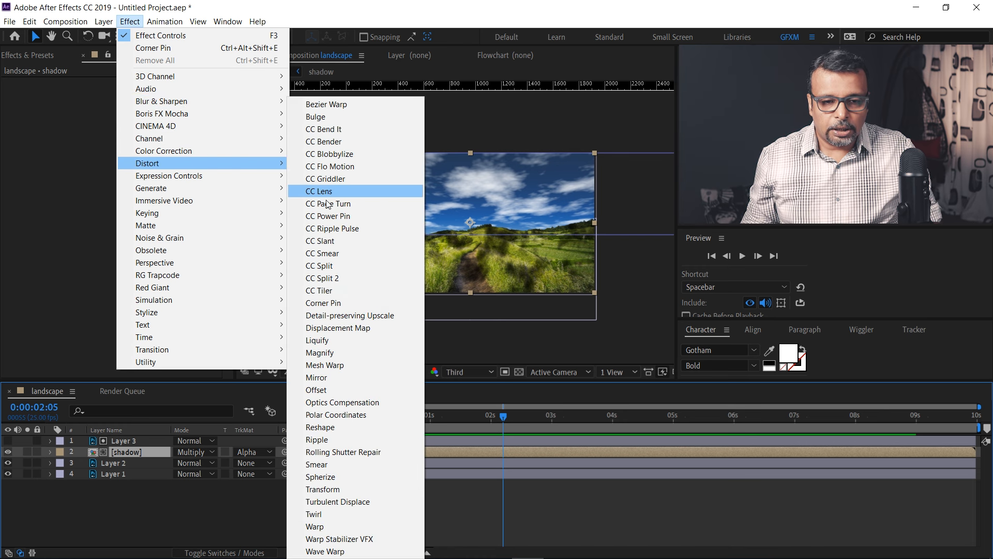
click(325, 303)
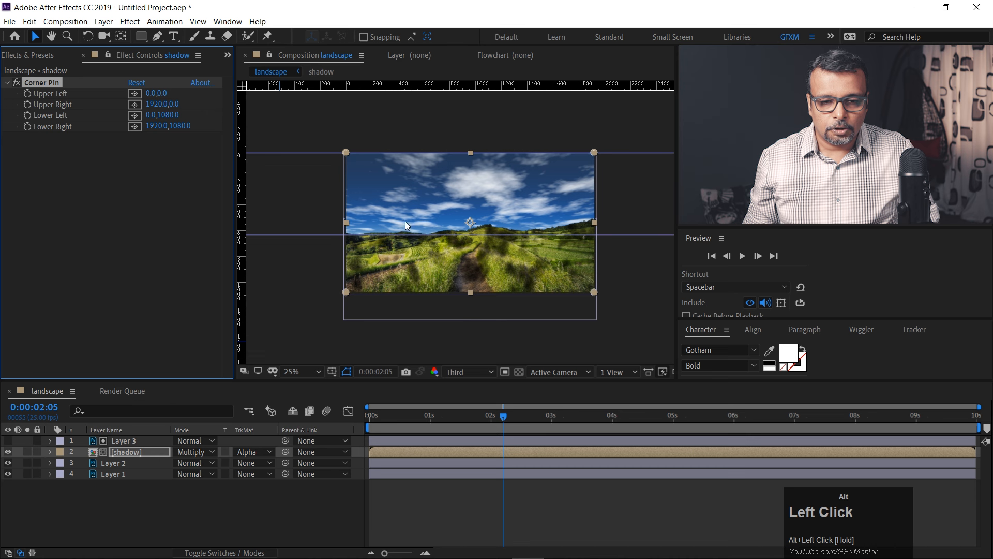
drag(347, 153, 347, 229)
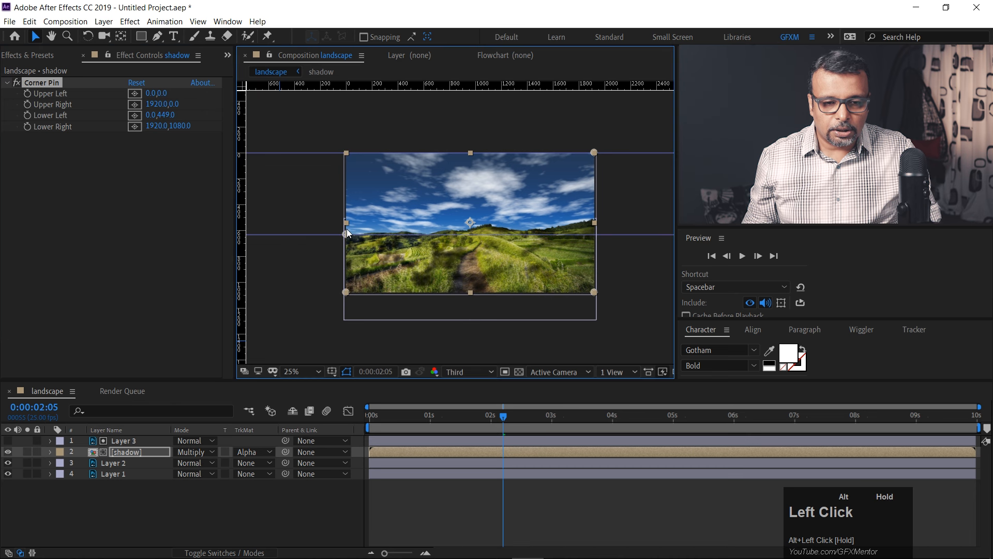
drag(593, 153, 596, 233)
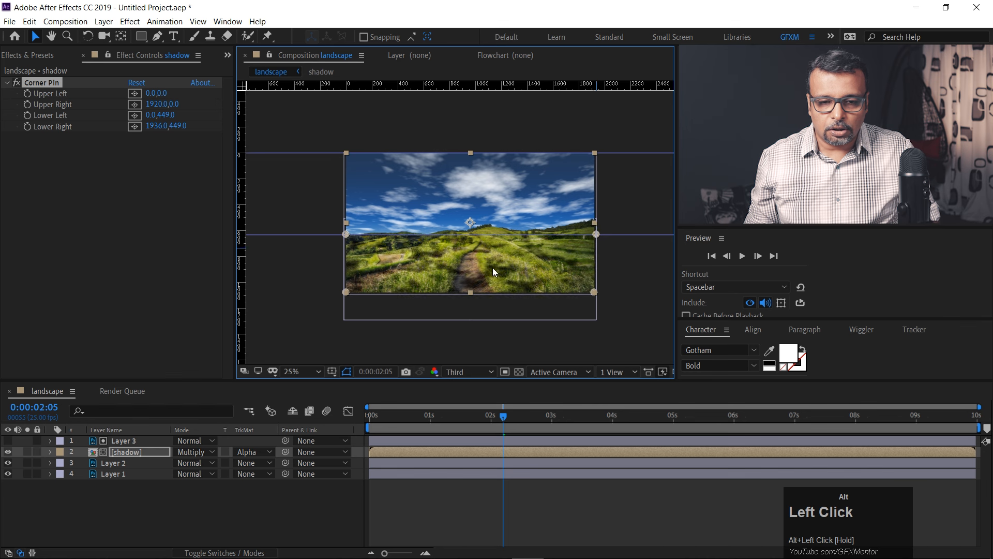
Place a horizontal guide along the bottom edge of the landscape image
scroll(493, 268, down, 4)
drag(468, 81, 466, 244)
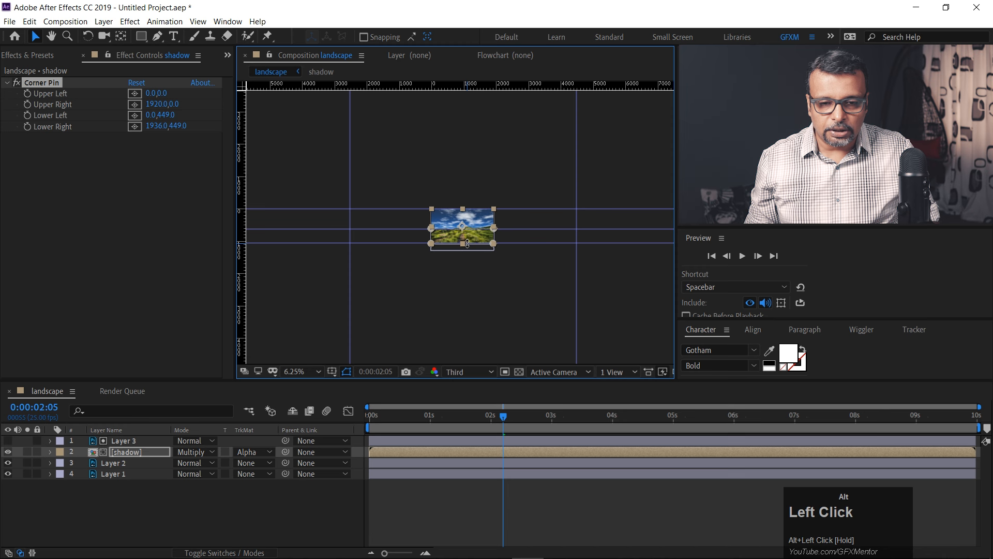
scroll(467, 244, up, 6)
drag(481, 357, 493, 223)
Move the shadow's Upper Right pin to 4480, 2 and Upper Left pin to -2528, 2, where the vertical guides cross the bottom guide
scroll(466, 180, down, 4)
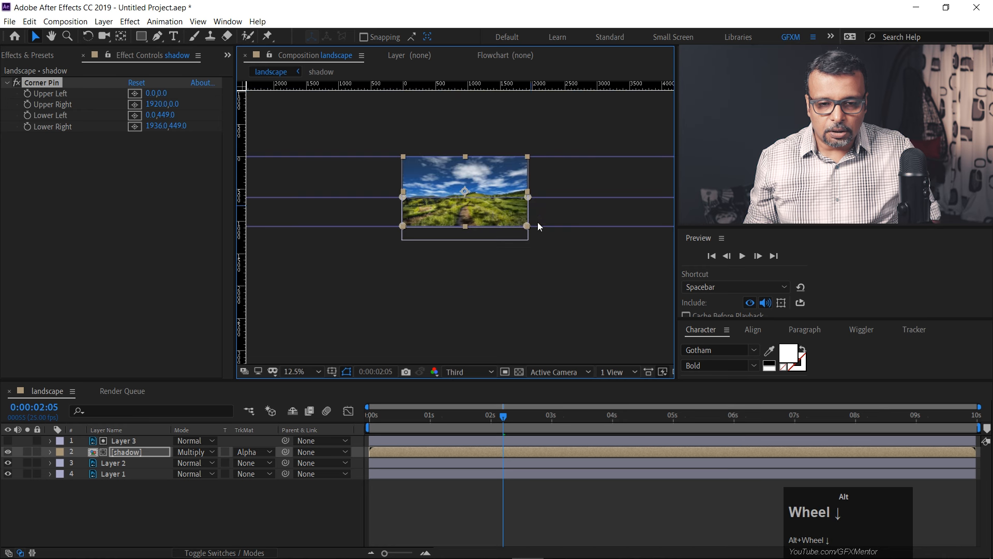
scroll(519, 209, down, 2)
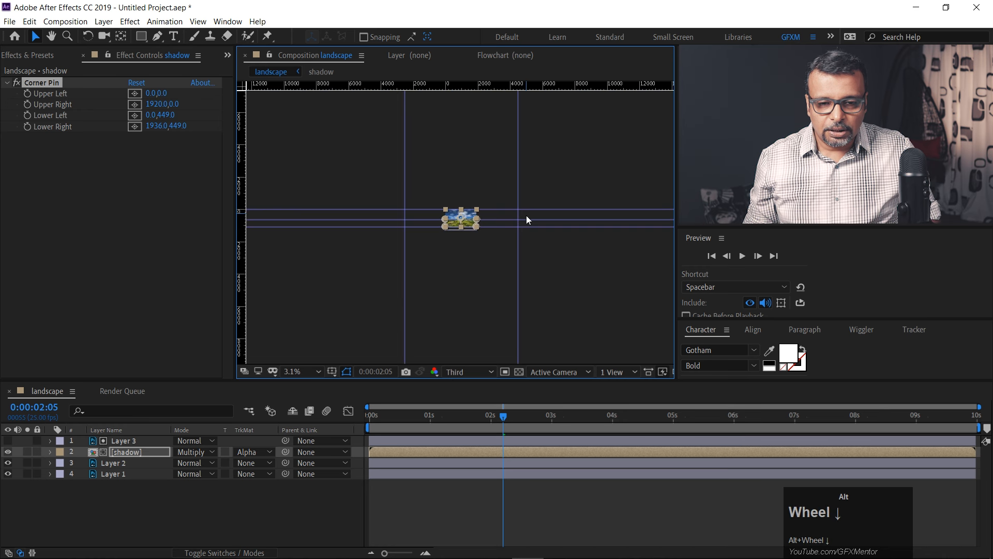
scroll(521, 217, up, 2)
drag(563, 248, 517, 285)
key(space)
drag(332, 315, 649, 286)
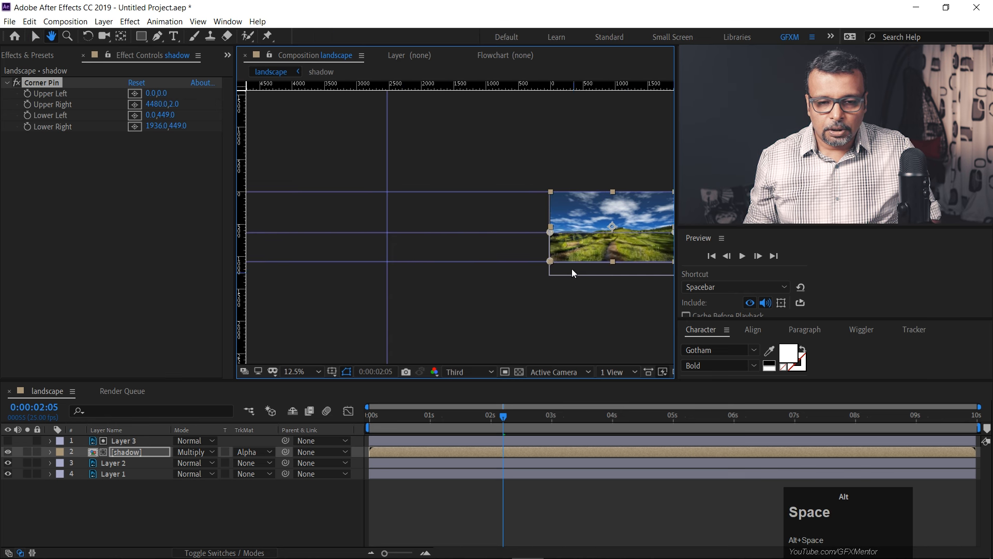
drag(549, 261, 386, 259)
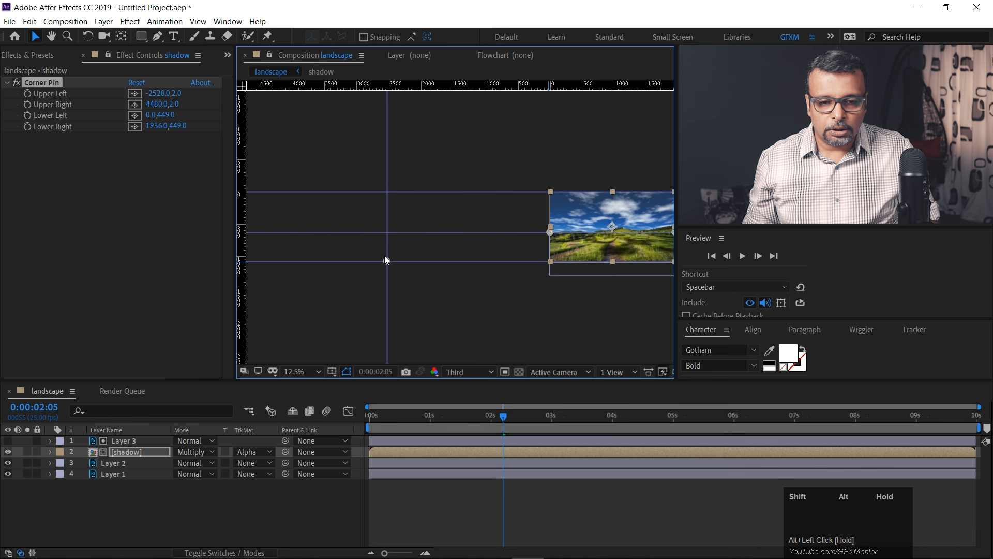
Preview the perspective-distorted shadows moving over the land with the whole landscape in view
scroll(589, 225, down, 1)
scroll(588, 223, up, 2)
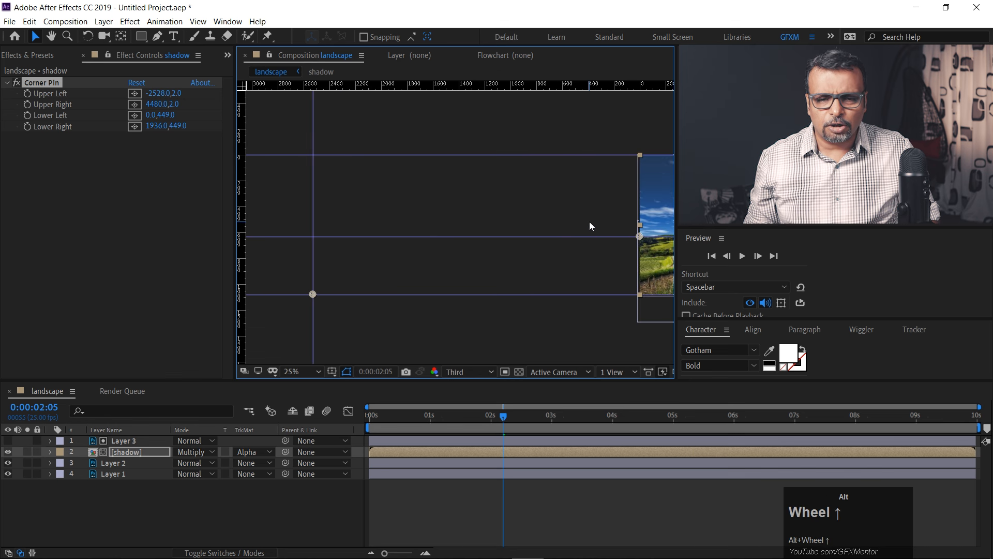
click(630, 258)
key(ctrl+alt+z)
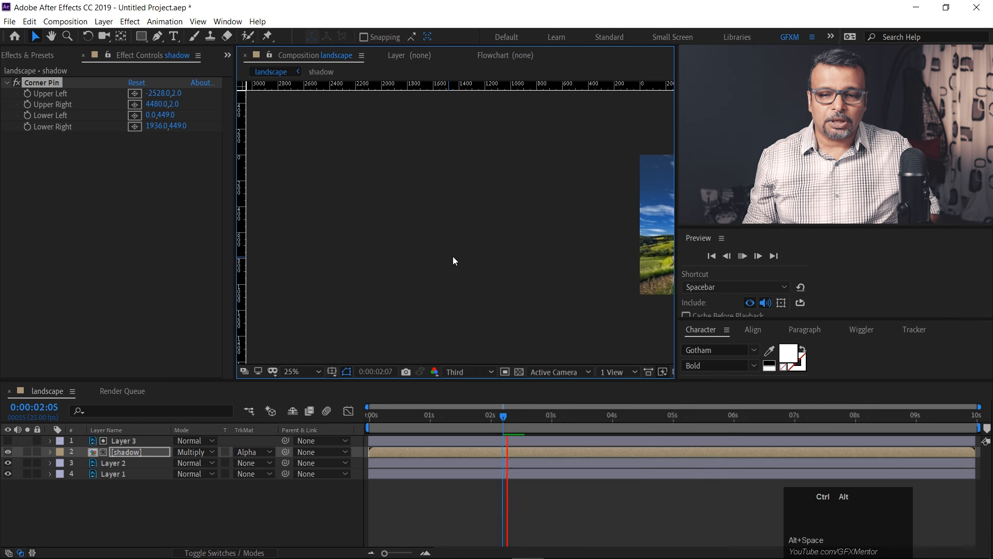
click(515, 254)
key(alt+space)
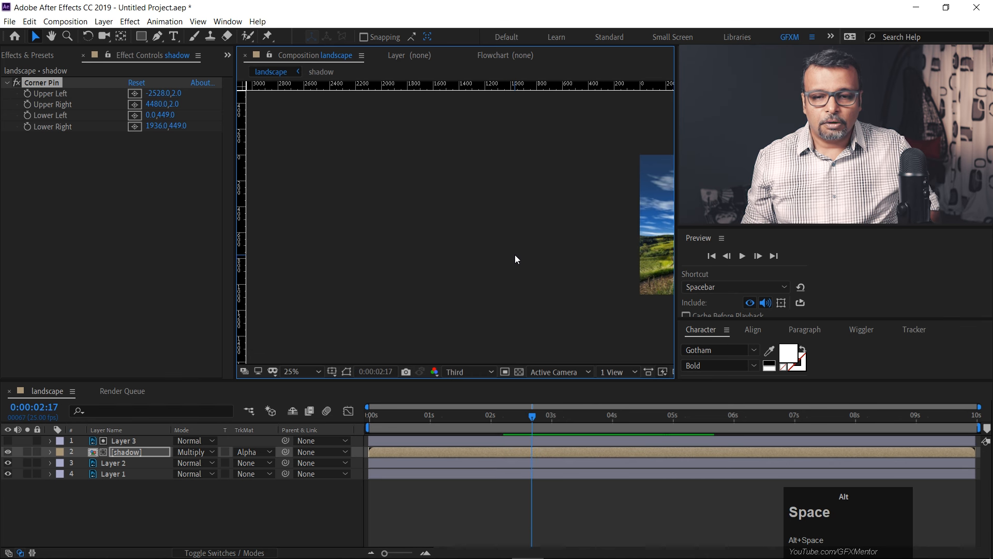
drag(616, 222, 329, 224)
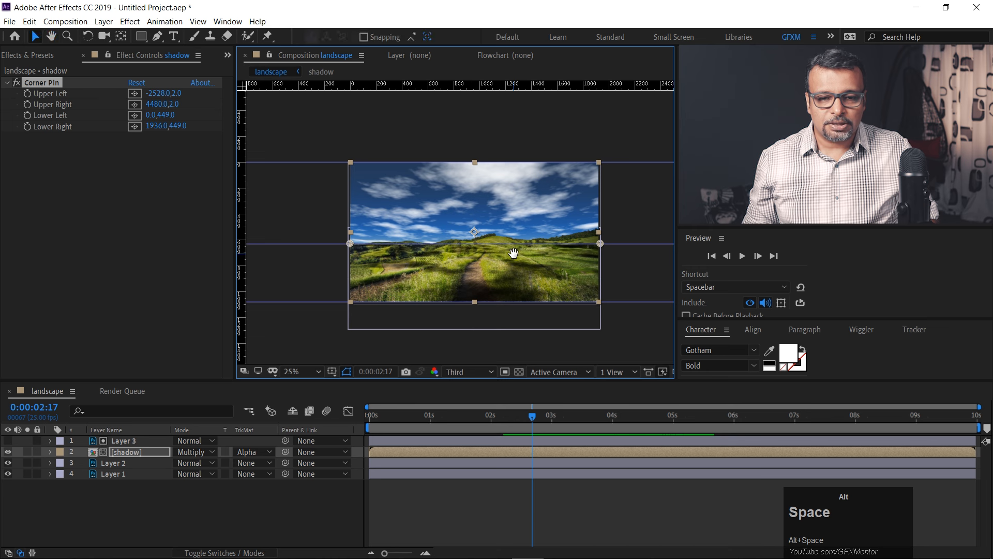
key(alt+space)
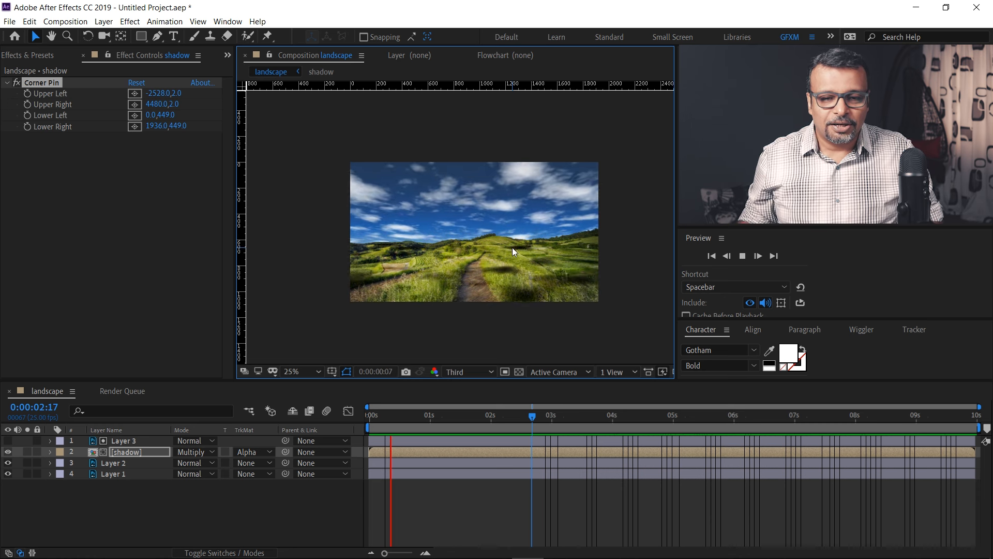
scroll(495, 287, up, 2)
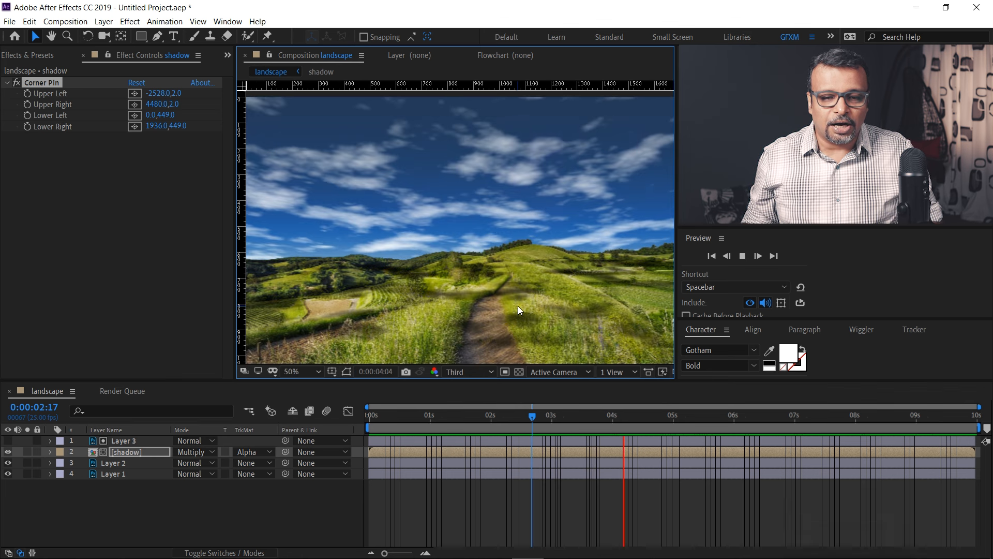
key(space)
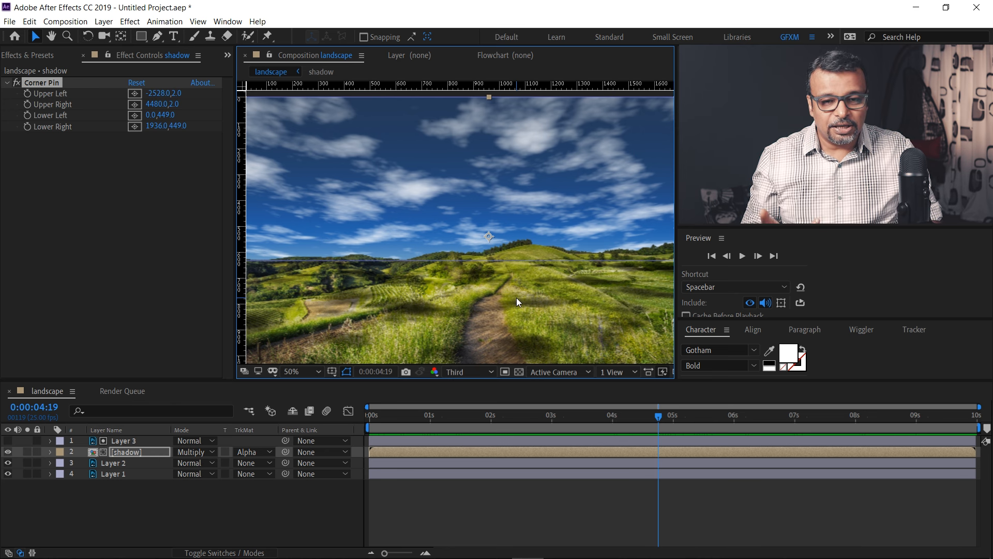
Return to the first frame and apply Gaussian Blur to the shadow layer with a Blurriness of 47.9
alt+click(401, 422)
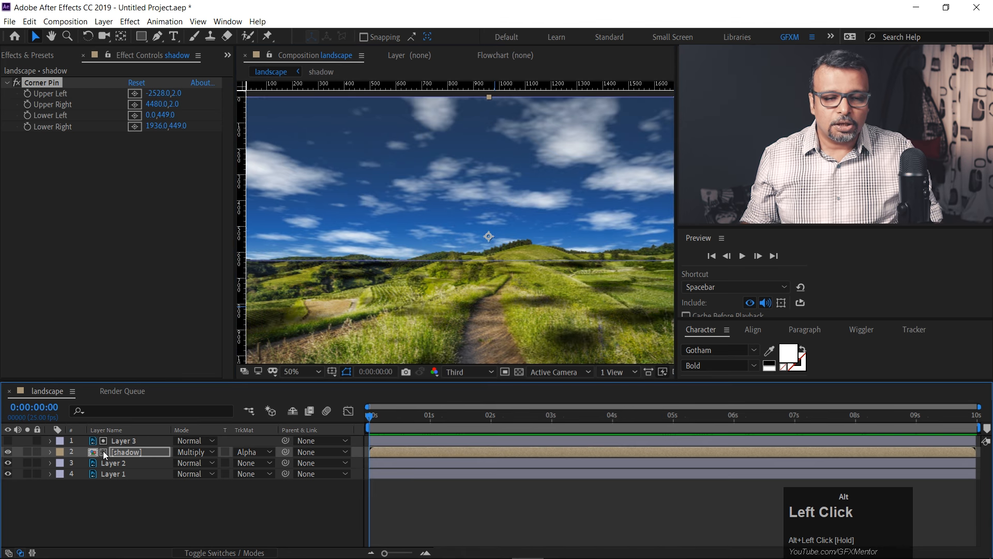
alt+click(117, 451)
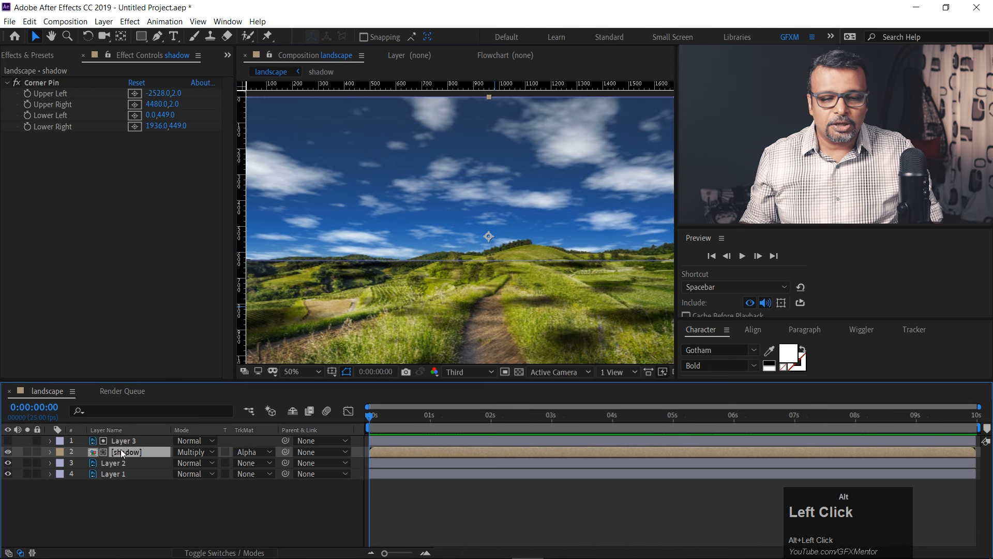
click(130, 21)
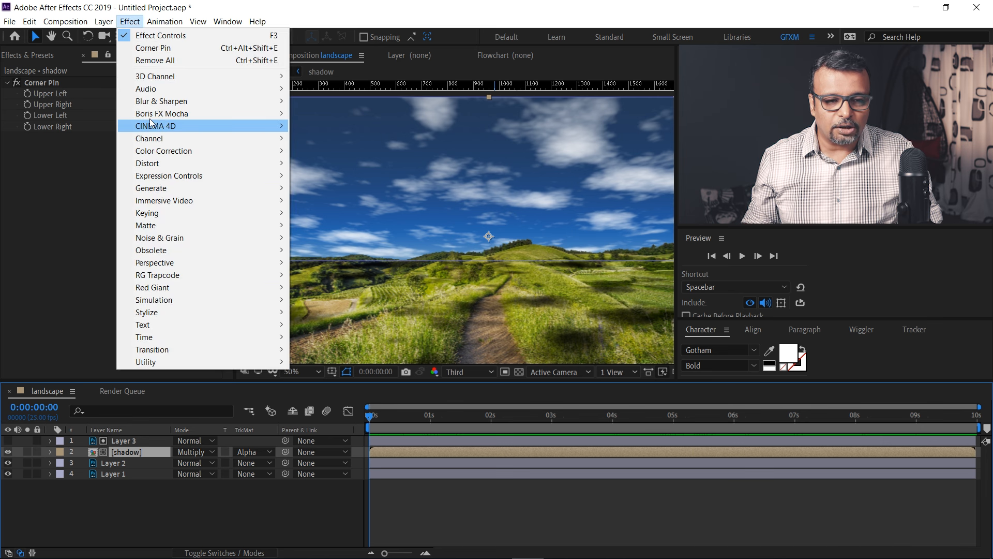
mouse_move(170, 145)
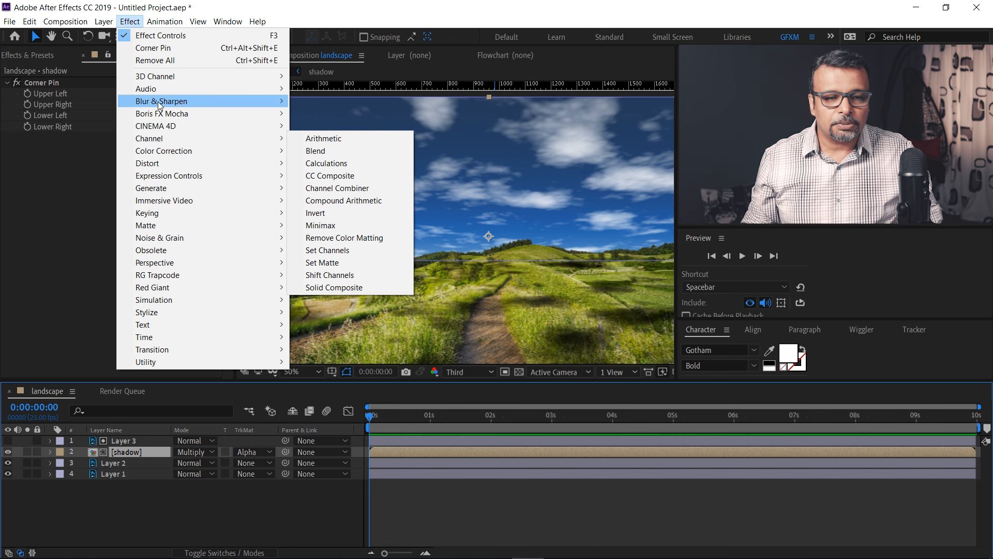
mouse_move(152, 105)
click(349, 238)
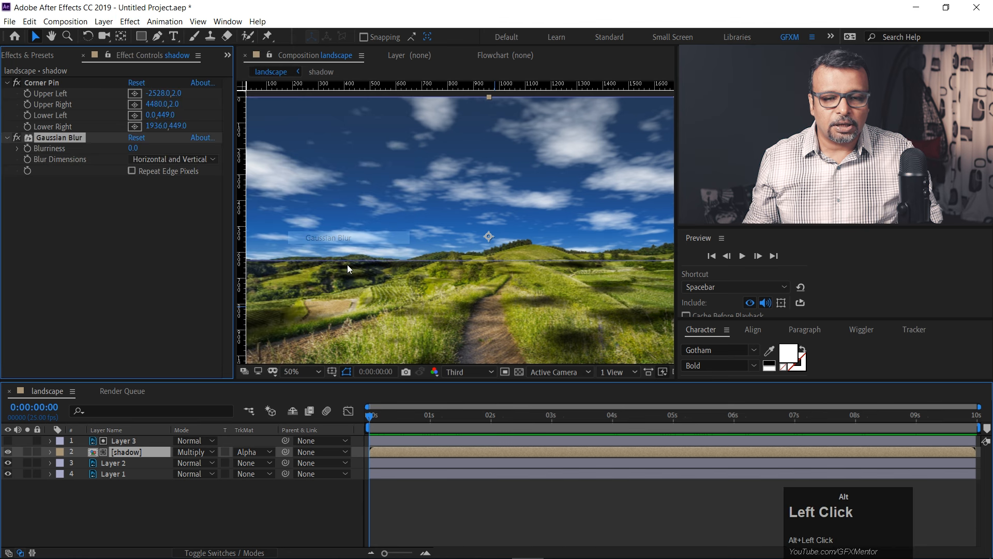
drag(145, 148, 541, 133)
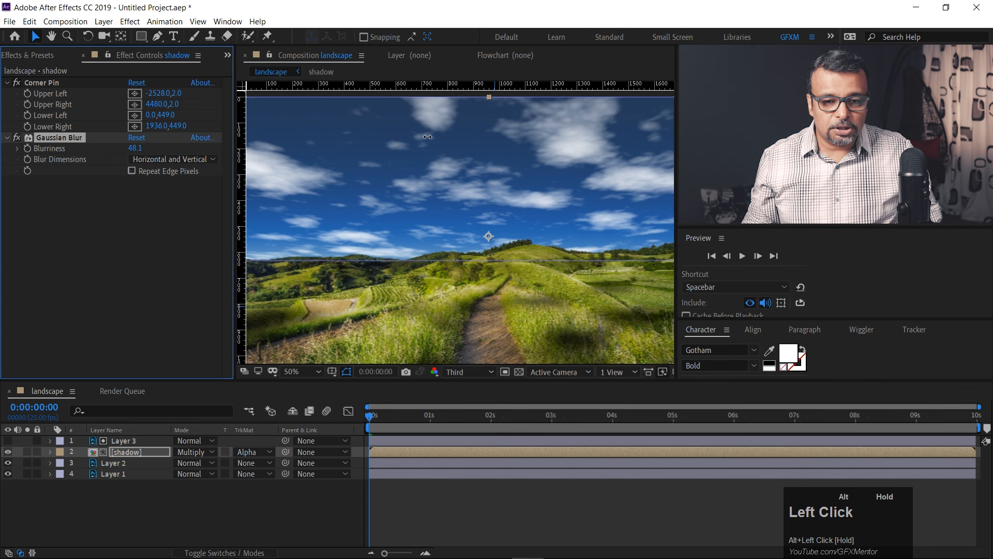
Preview the blurred shadows briefly and set the shadow layer's opacity to 38%
key(space)
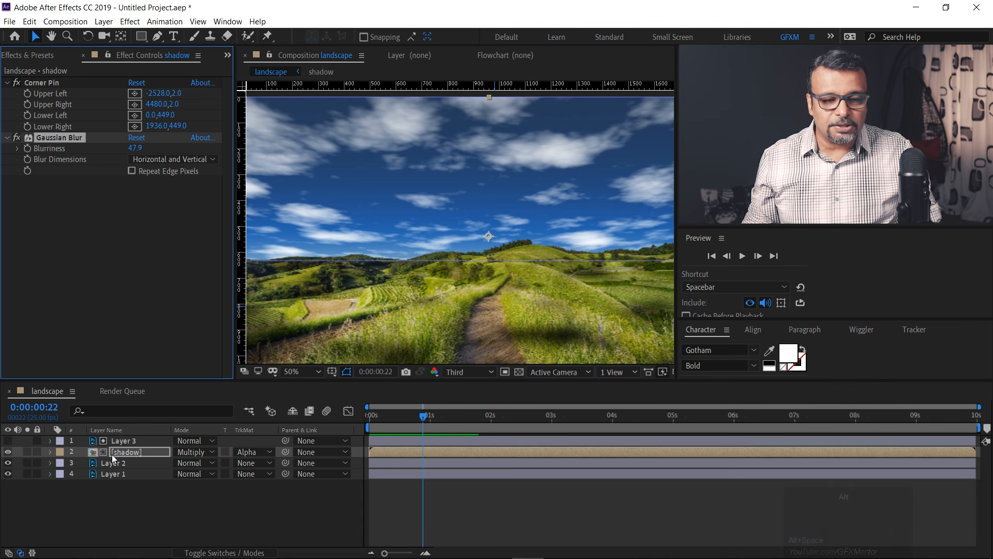
key(alt+t)
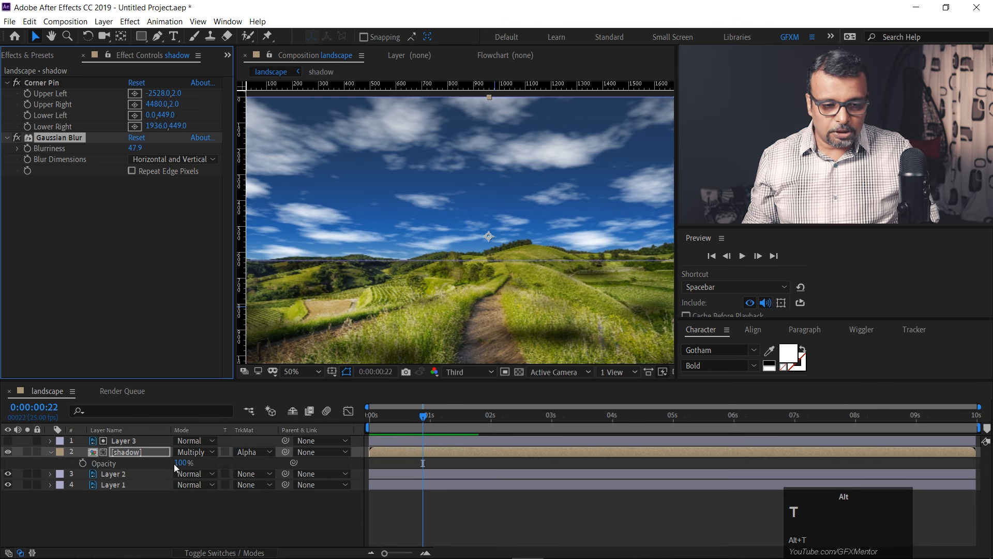
drag(185, 468, 143, 462)
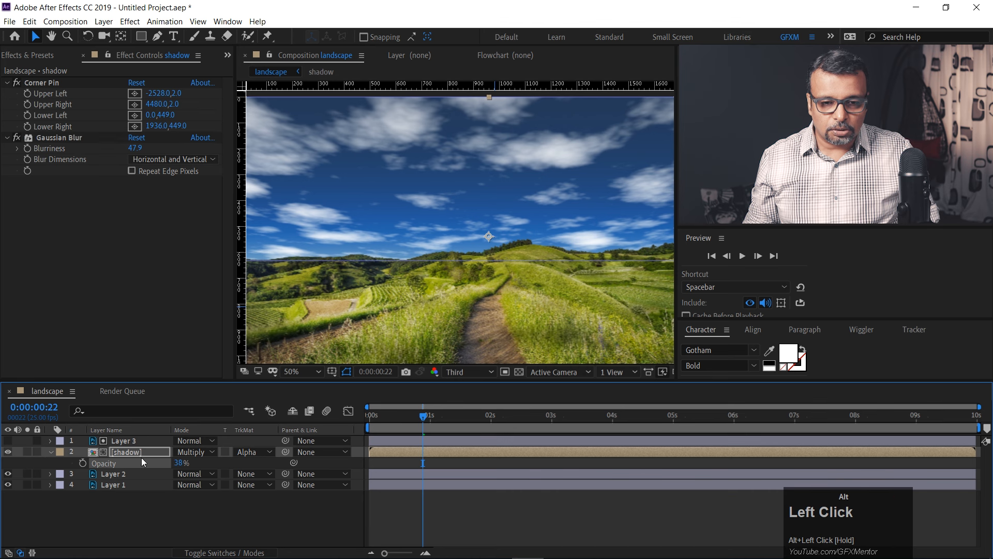
Maximize the composition view, hide the rulers and preview the finished cloud and shadow animation at different magnifications
scroll(417, 213, down, 1)
scroll(417, 213, up, 1)
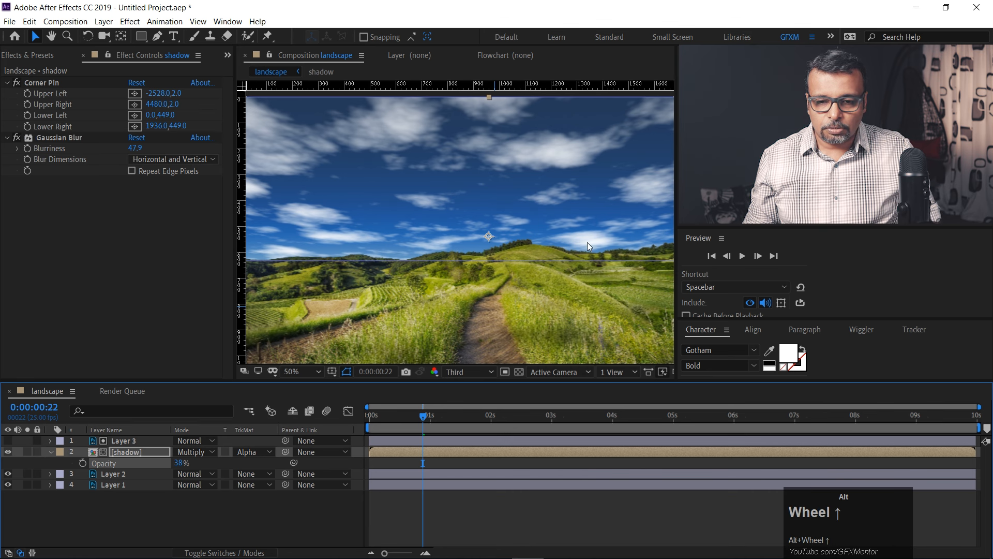
scroll(481, 215, up, 1)
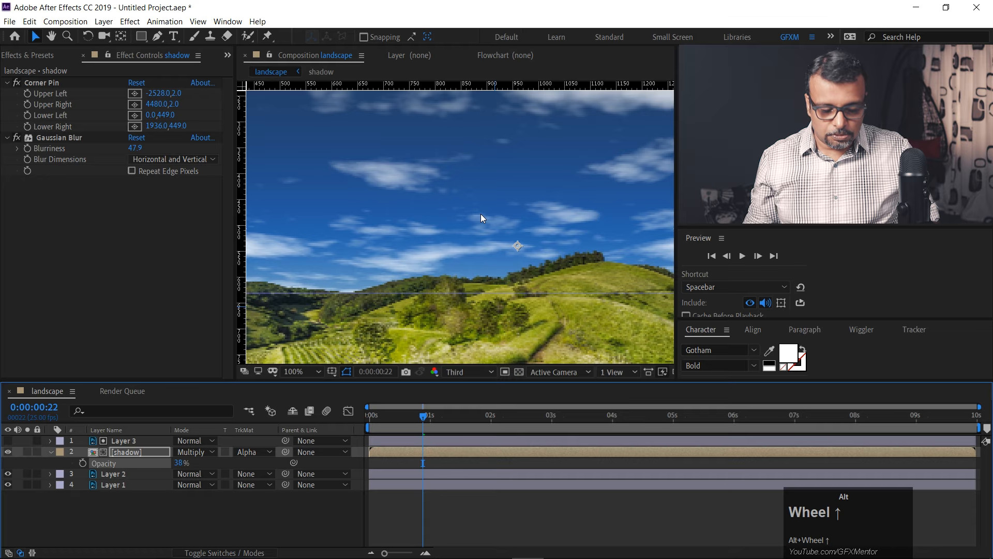
key(alt+grave)
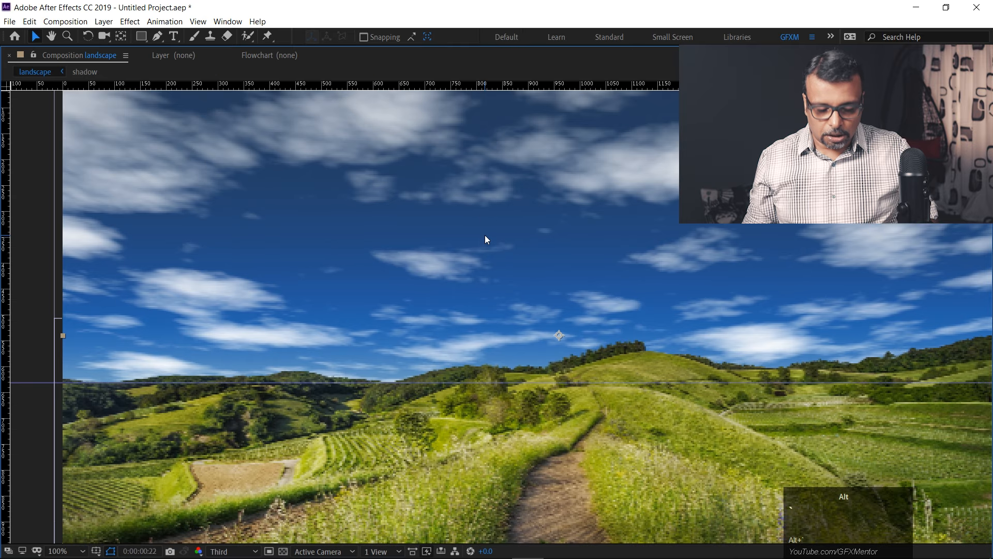
key(ctrl+r)
key(space)
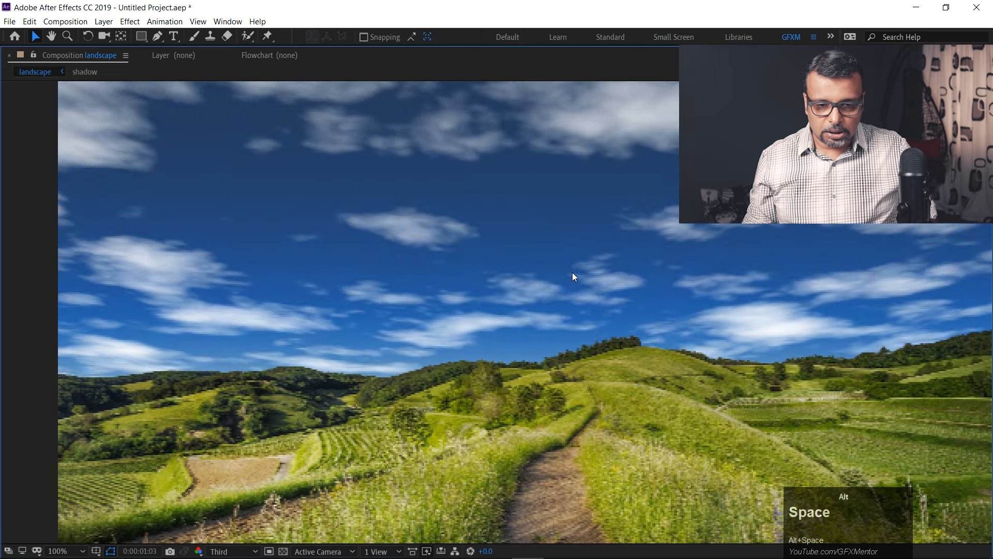
key(space)
drag(688, 369, 573, 329)
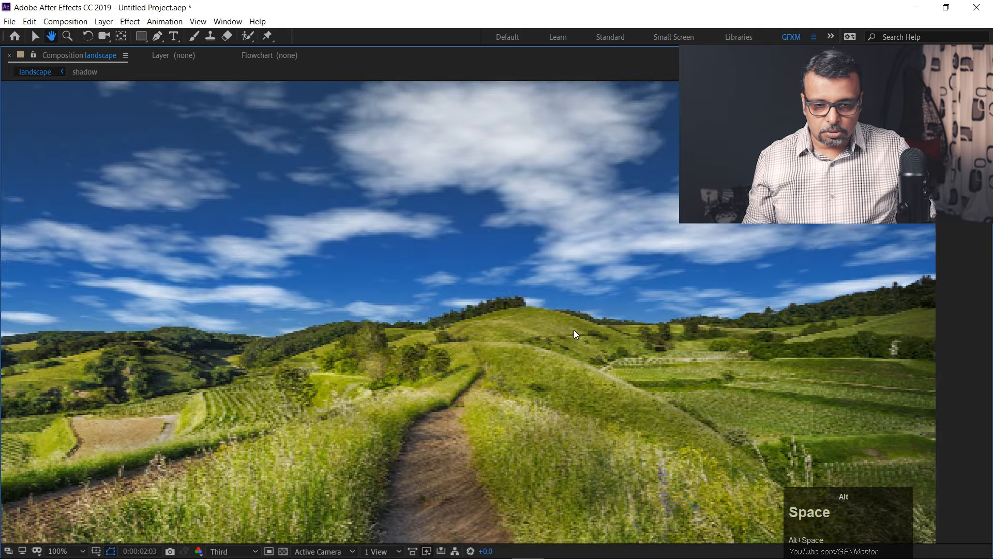
scroll(472, 285, down, 2)
scroll(472, 284, up, 1)
scroll(472, 285, up, 1)
scroll(471, 285, down, 2)
scroll(471, 285, up, 1)
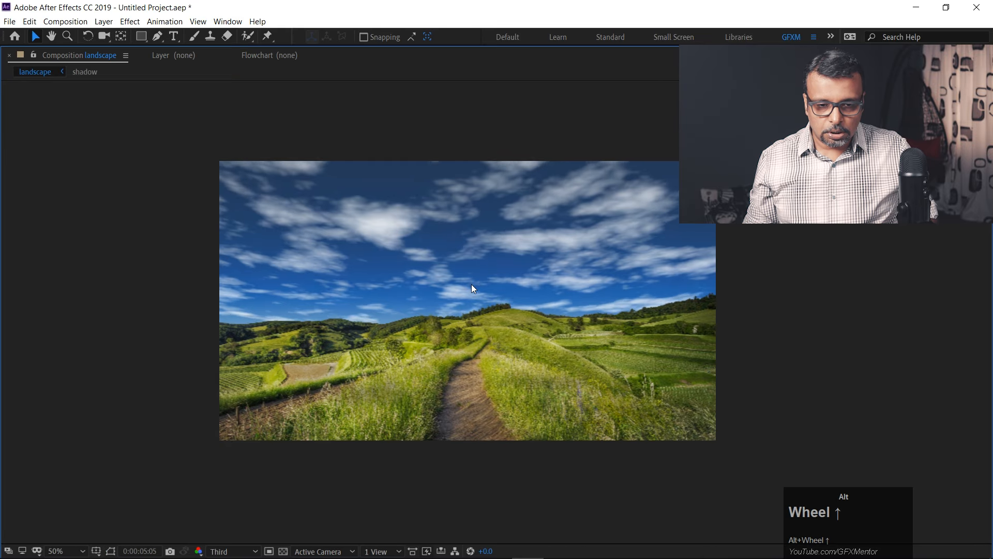